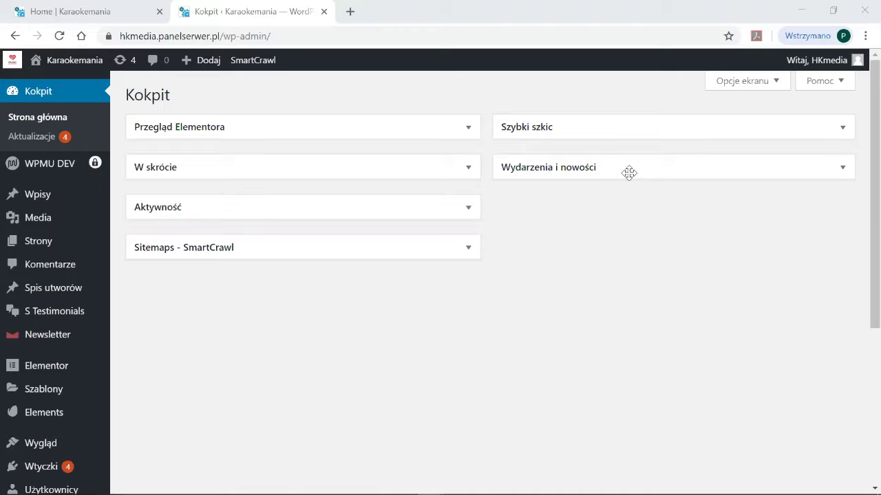
# Open the Home page from the list of all pages for editing in Elementor
pyautogui.moveTo(61, 249)
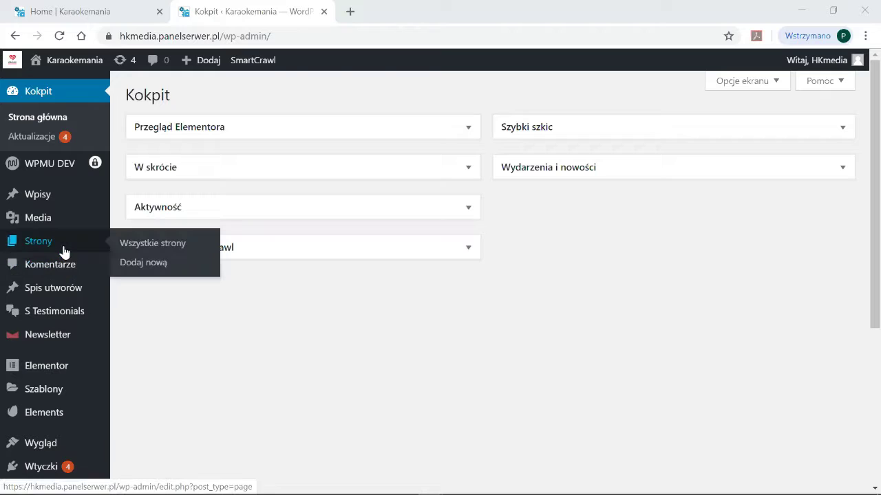
pyautogui.click(146, 244)
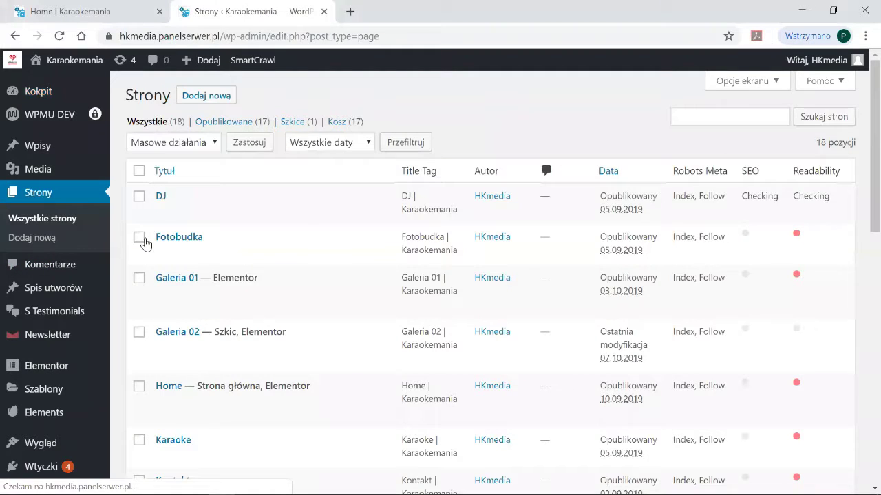
pyautogui.scroll(-3, 342, 251)
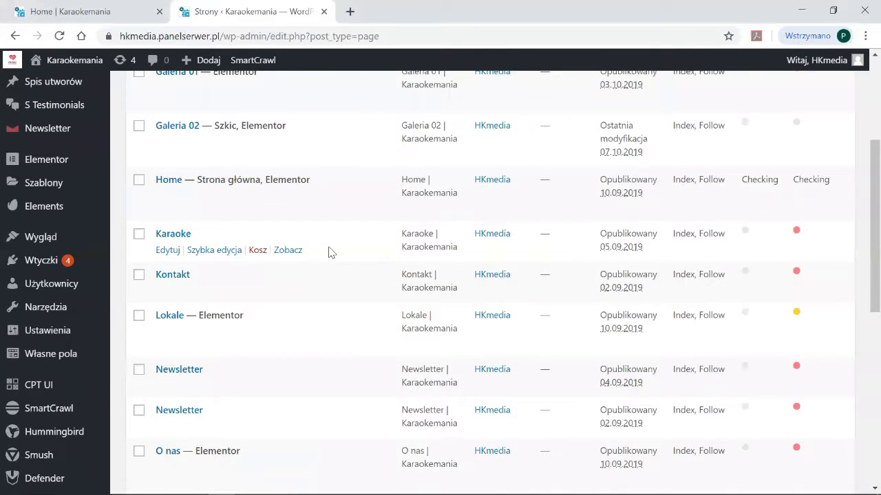
pyautogui.moveTo(320, 200)
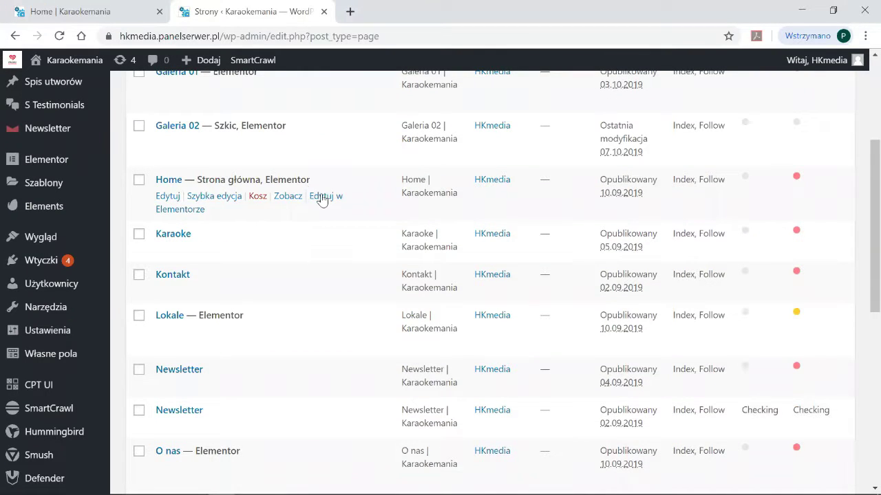
pyautogui.click(322, 201)
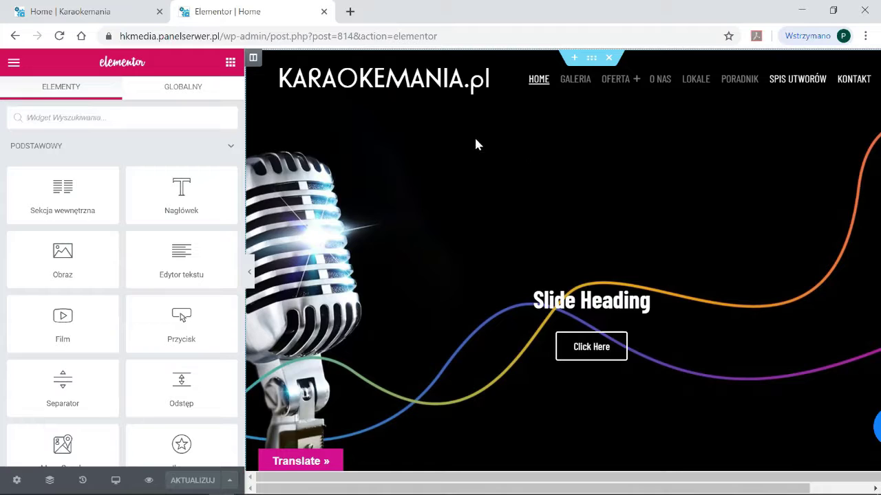
# Open the hero Slides widget for editing and expand the settings of the "TYLKO U NAS" slide
pyautogui.rightClick(511, 224)
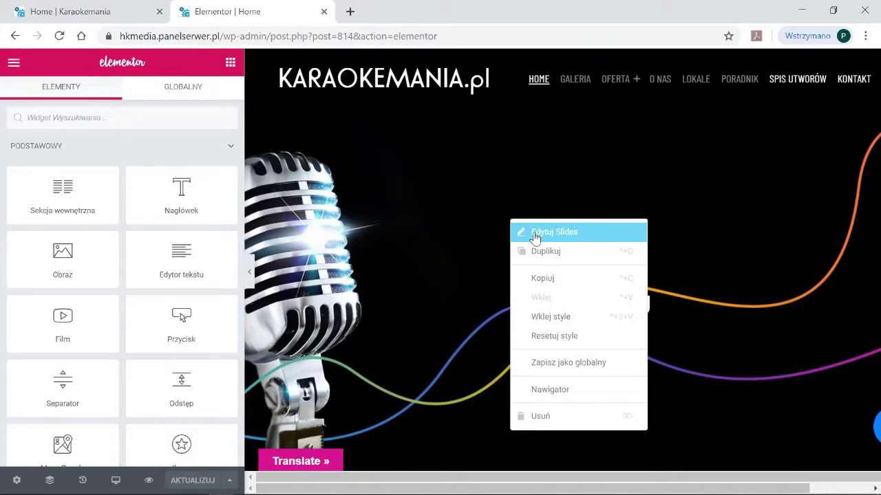
pyautogui.click(535, 234)
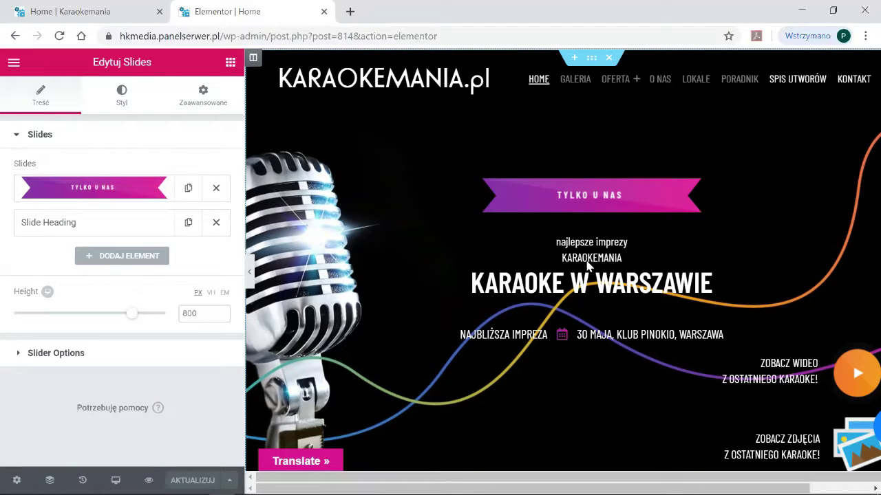
pyautogui.click(61, 197)
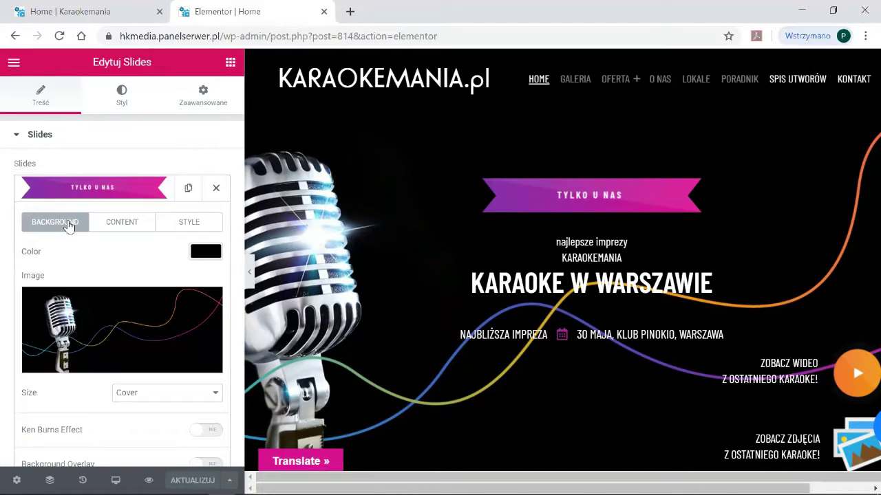
# Examine the media library and file upload options for the slide's background image, leaving without inserting anything
pyautogui.moveTo(68, 305)
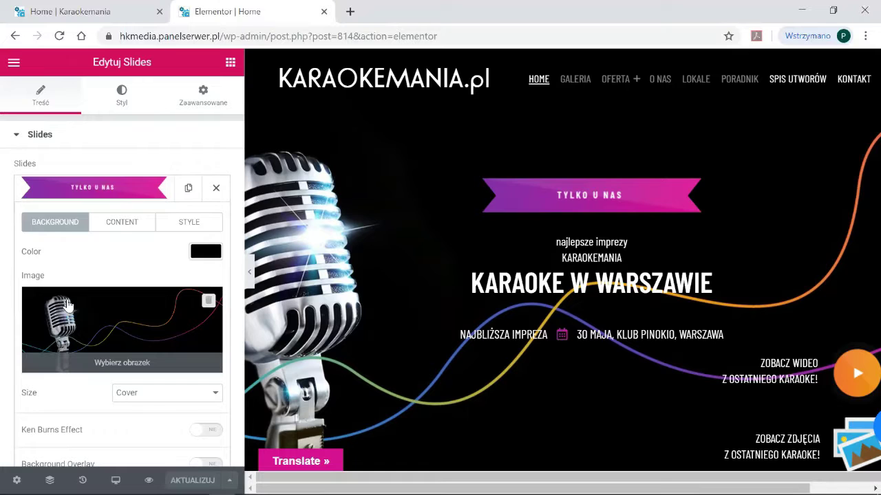
pyautogui.click(67, 305)
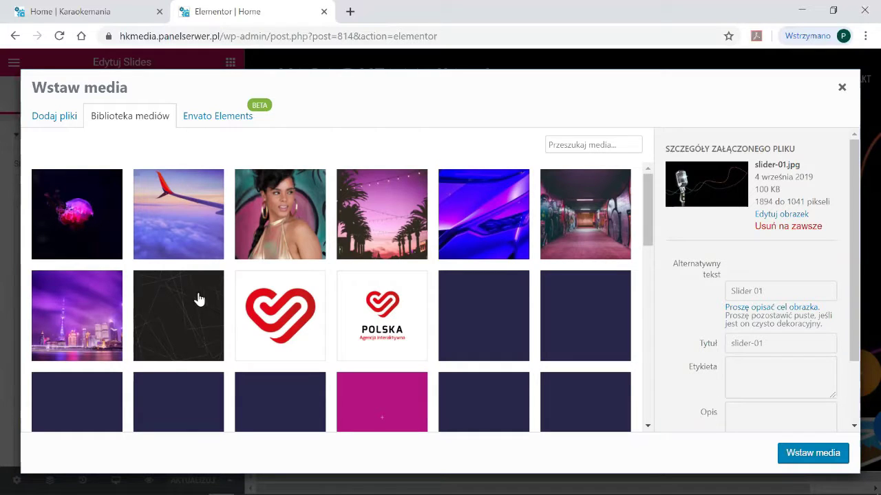
pyautogui.click(180, 306)
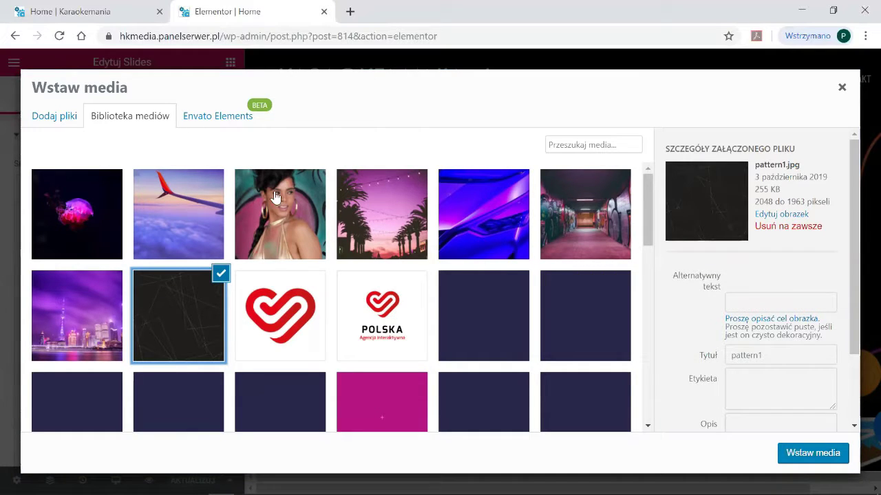
pyautogui.click(58, 121)
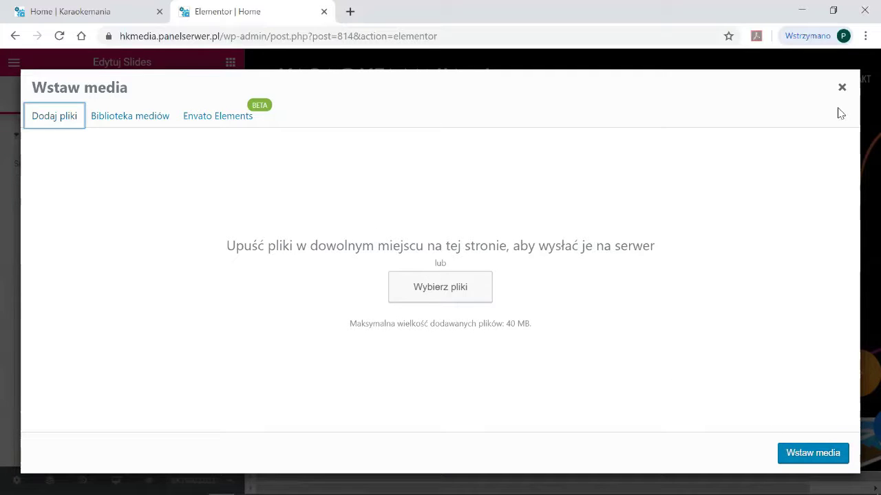
pyautogui.click(145, 122)
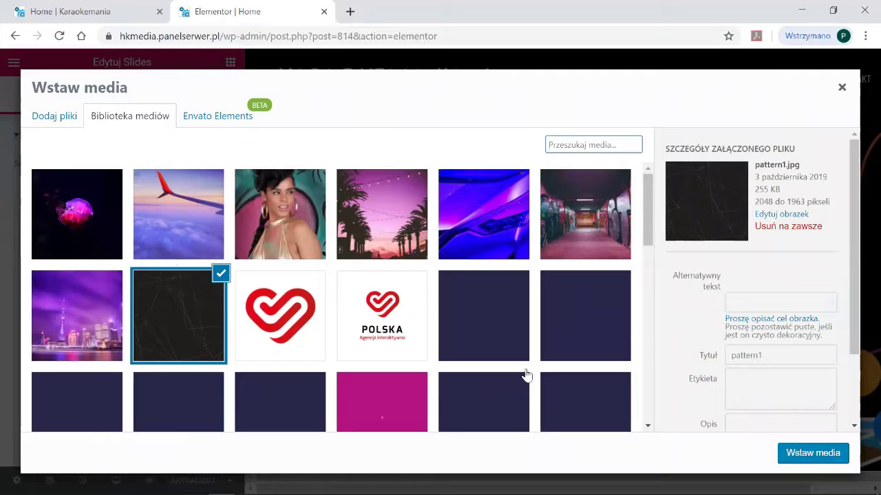
pyautogui.click(841, 88)
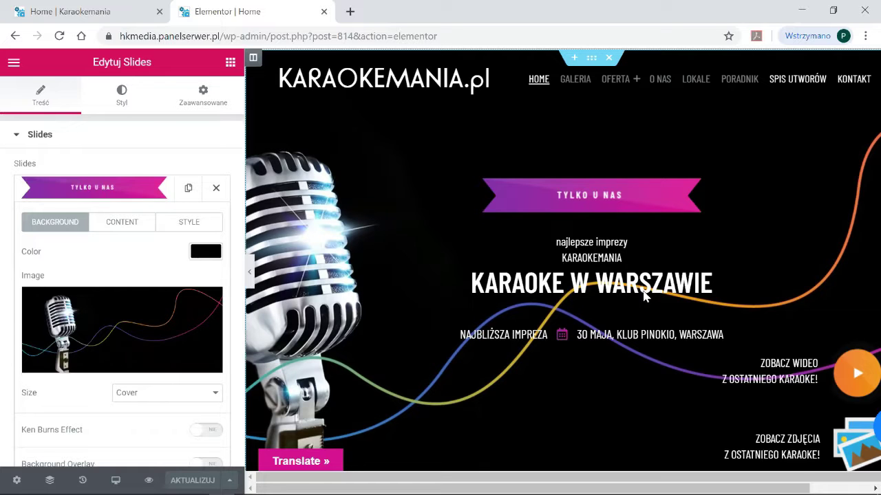
# Change the month in the "TYLKO U NAS" slide's event description to "czerwiec" and collapse the slide
pyautogui.moveTo(245, 270); pyautogui.dragTo(308, 271)
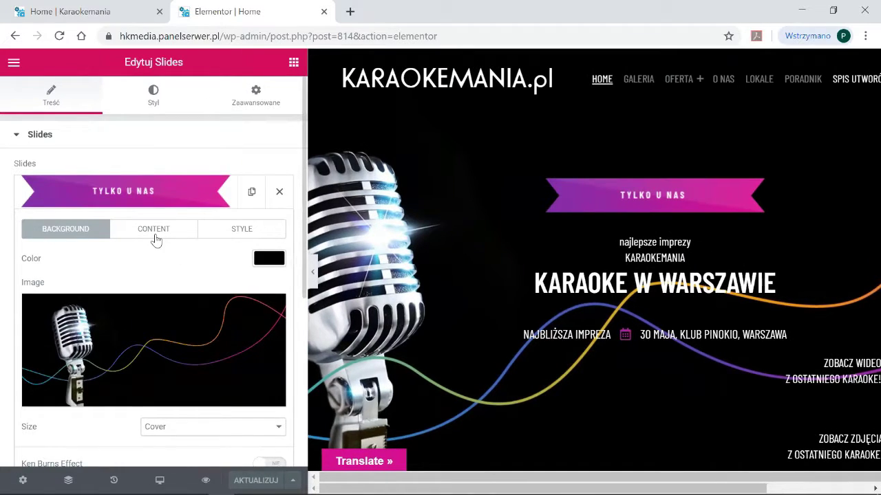
pyautogui.click(156, 239)
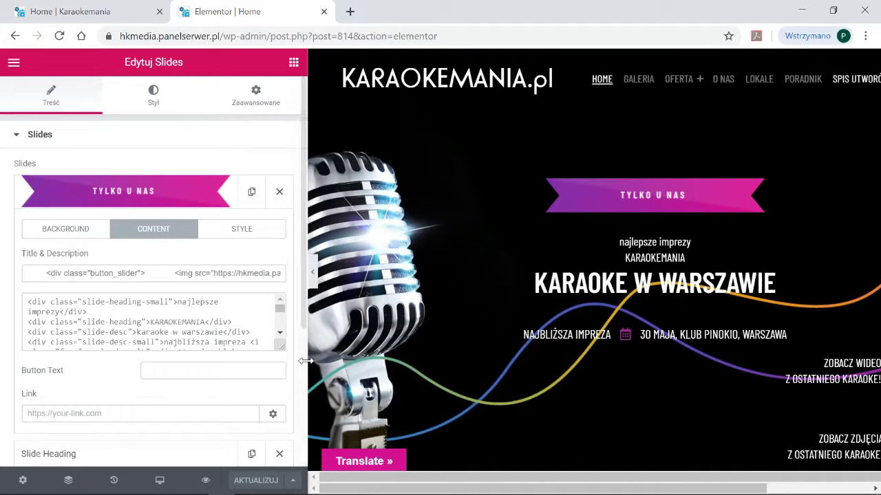
pyautogui.moveTo(305, 362); pyautogui.dragTo(375, 416)
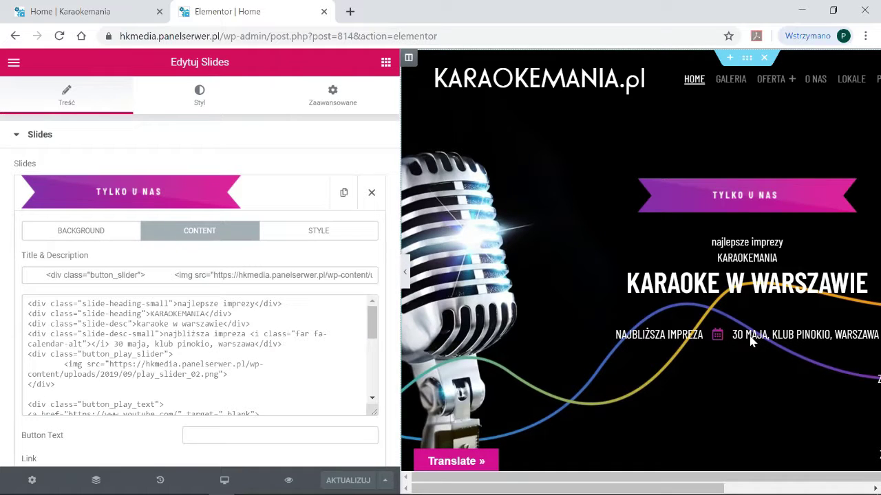
pyautogui.doubleClick(137, 344)
pyautogui.write('czerwiec')
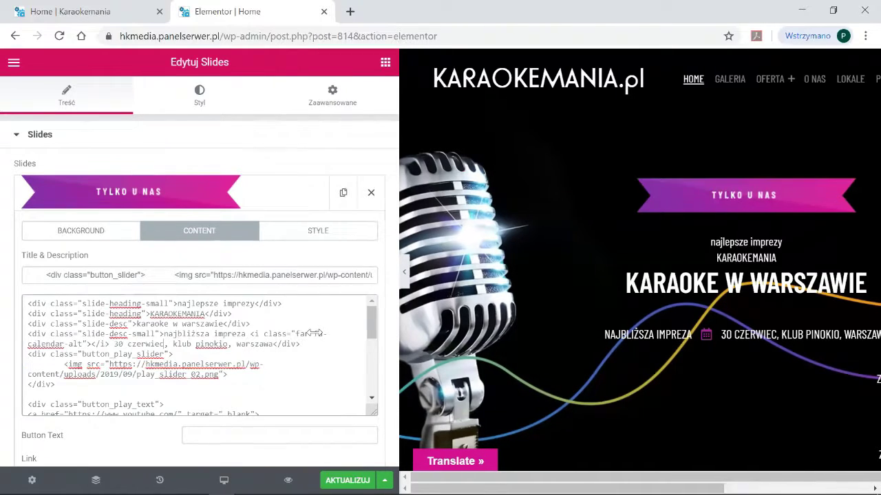
pyautogui.moveTo(400, 341); pyautogui.dragTo(298, 337)
pyautogui.click(90, 203)
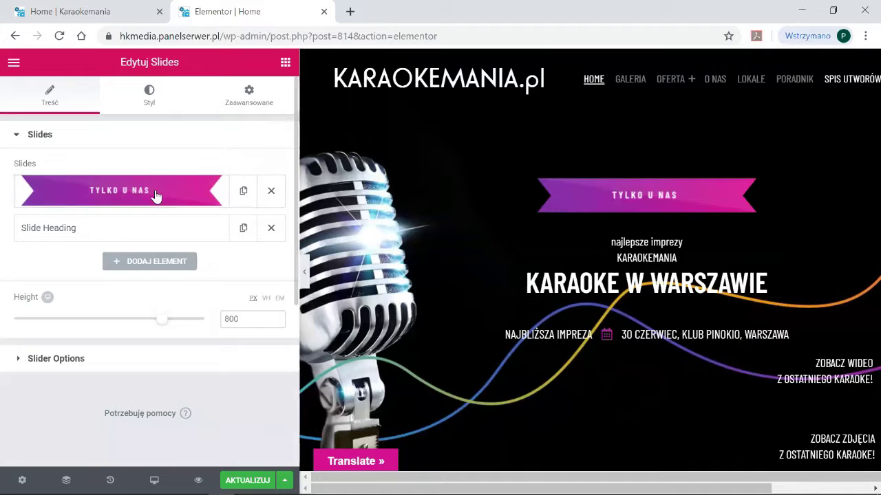
# Add a new slide to the slider and show its title, description, button text and link fields
pyautogui.click(160, 264)
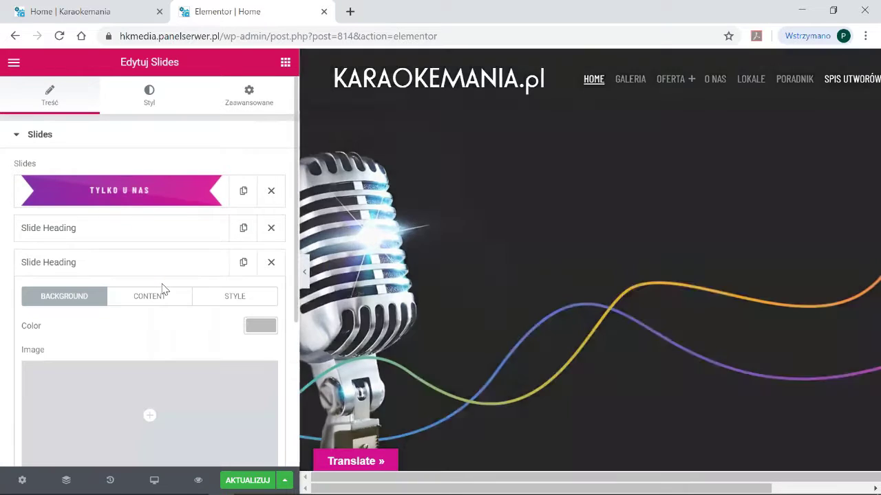
pyautogui.scroll(-2, 152, 284)
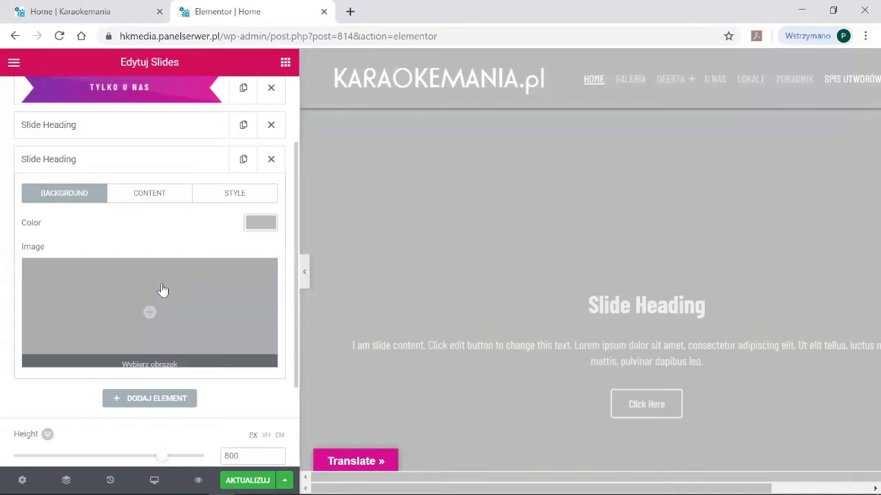
pyautogui.click(150, 193)
pyautogui.click(120, 297)
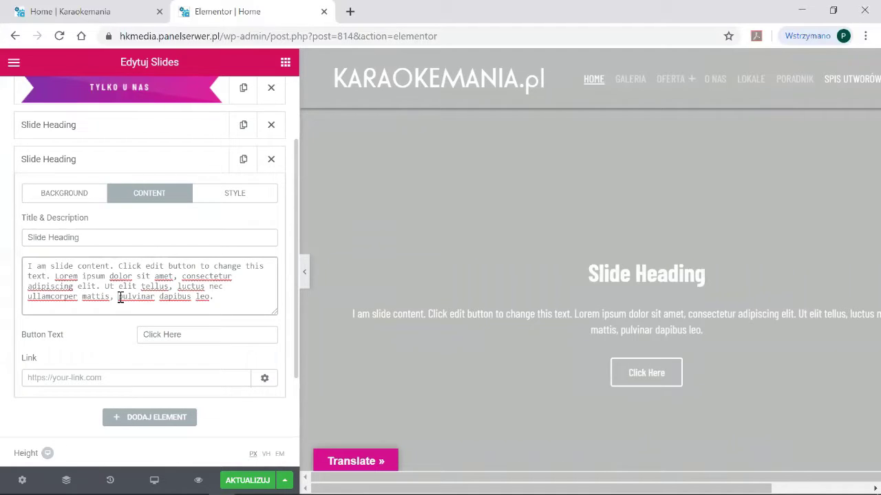
pyautogui.click(78, 376)
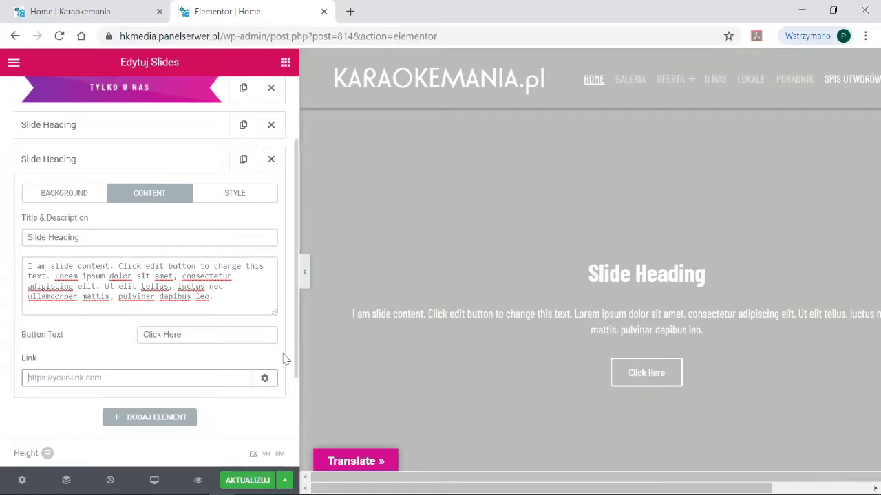
pyautogui.moveTo(297, 335); pyautogui.dragTo(271, 335)
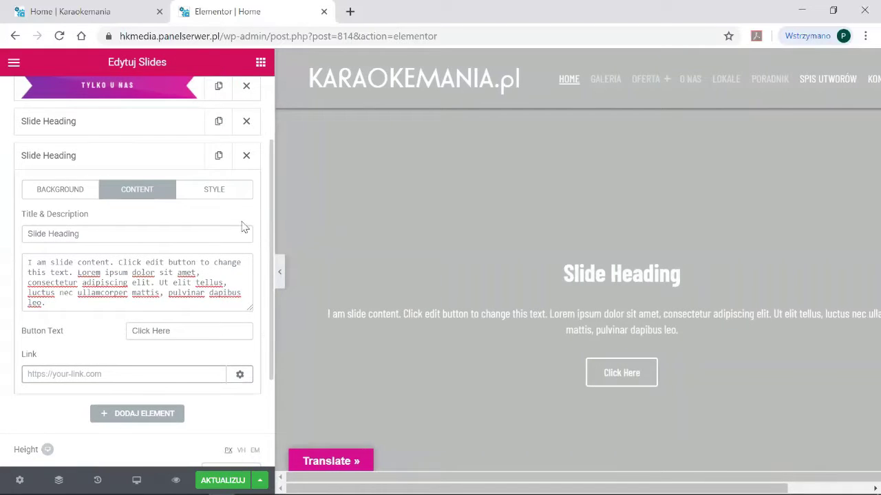
pyautogui.scroll(3, 243, 224)
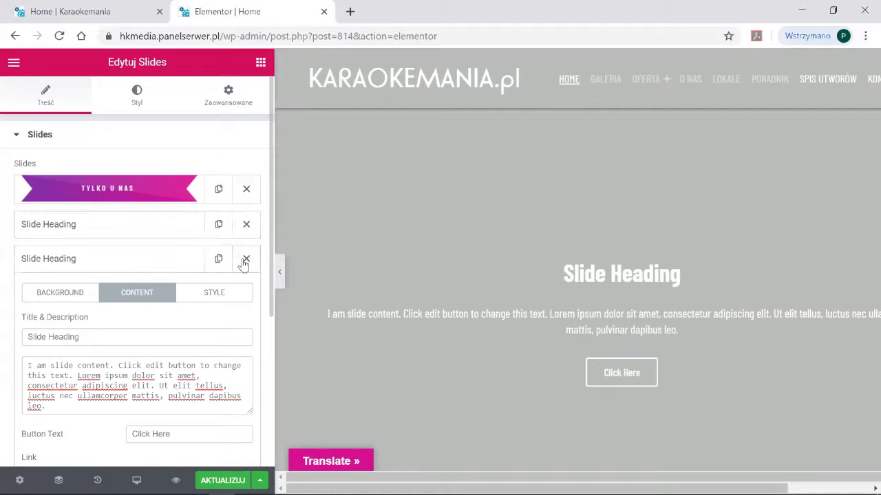
# Open the microphone image above IMPREZA KARAOKE for editing and view its media library choices without replacing it
pyautogui.scroll(-4, 509, 210)
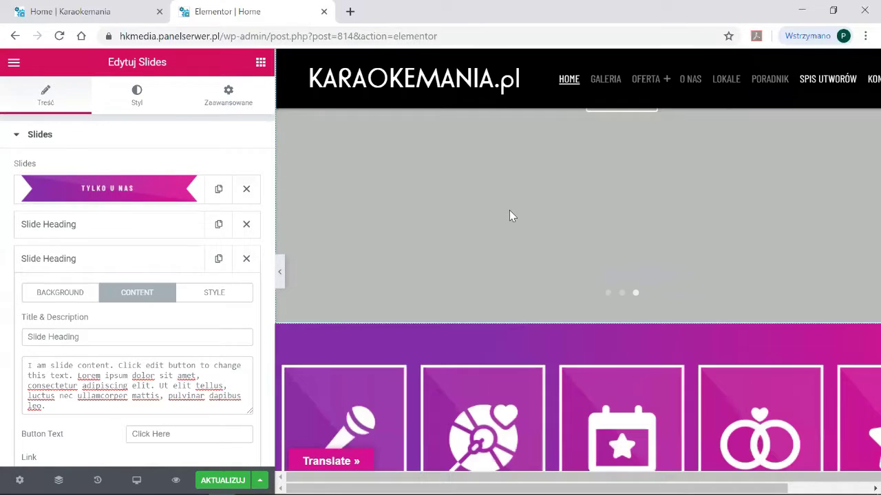
pyautogui.scroll(-1, 368, 238)
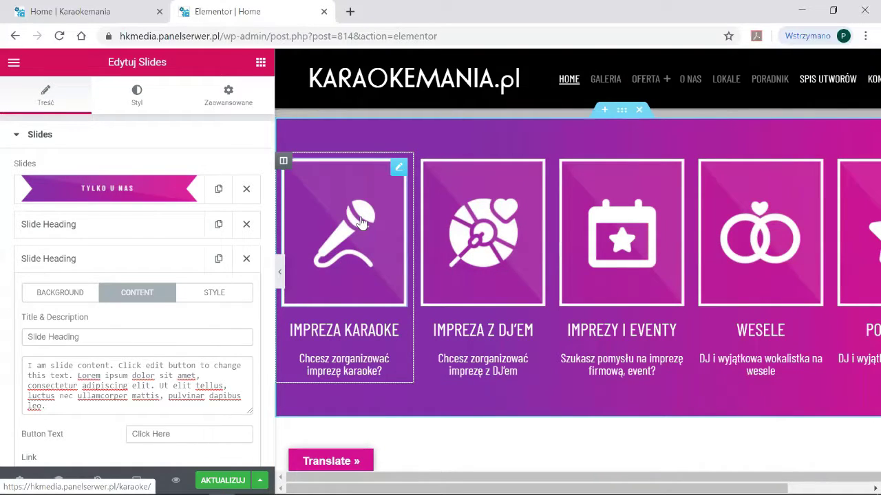
pyautogui.click(361, 220)
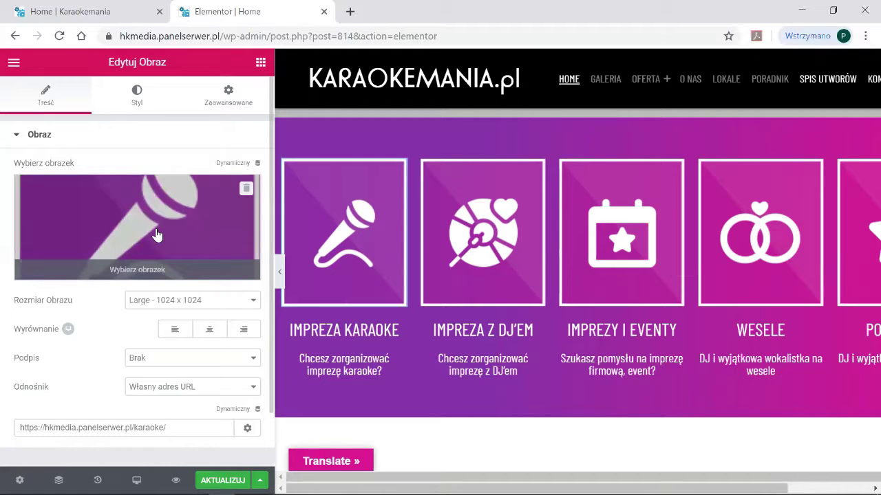
pyautogui.click(214, 277)
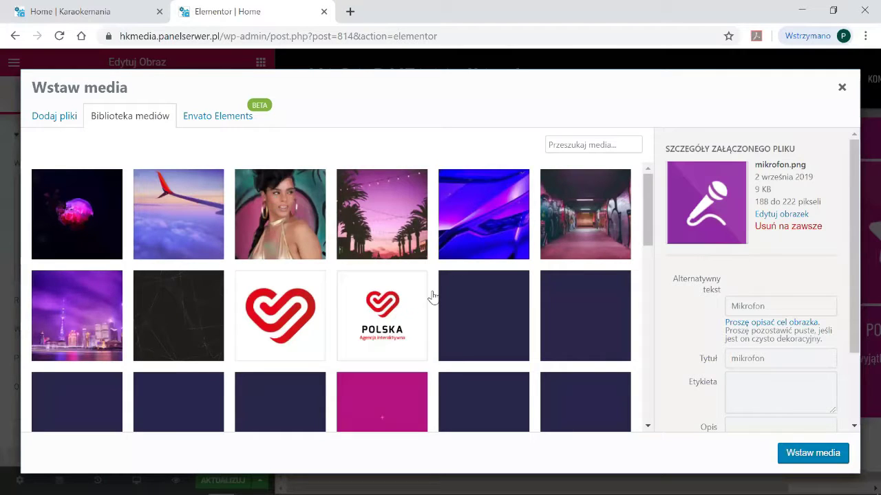
pyautogui.click(841, 87)
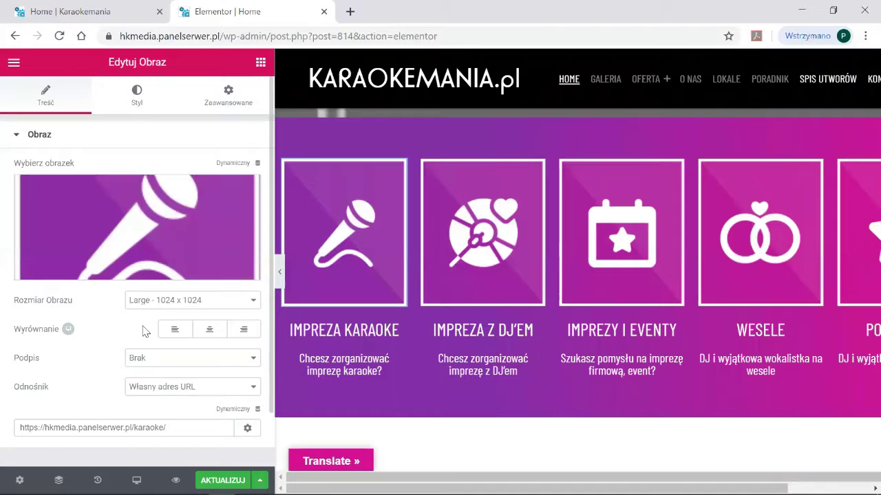
# Replace the microphone image's custom link with the suggested Kontakt page
pyautogui.scroll(-2, 108, 338)
pyautogui.click(173, 365)
pyautogui.moveTo(173, 366); pyautogui.dragTo(6, 364)
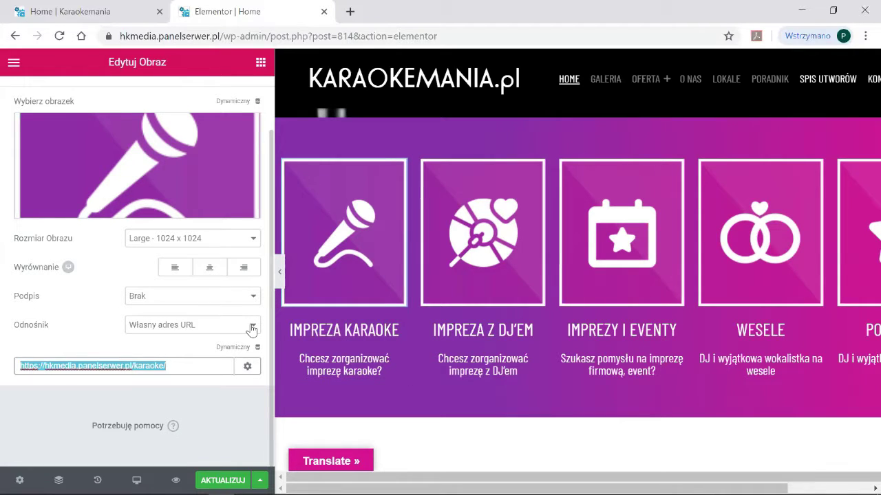
pyautogui.write('konta')
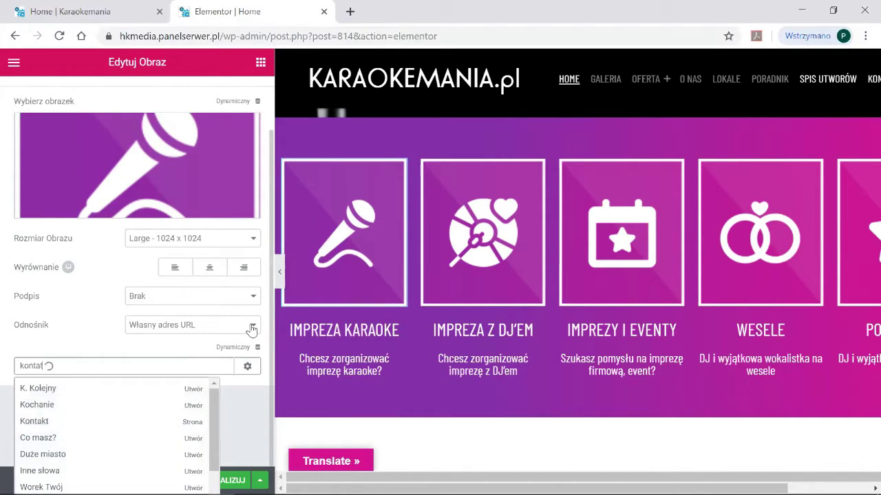
pyautogui.write('k')
pyautogui.write('at')
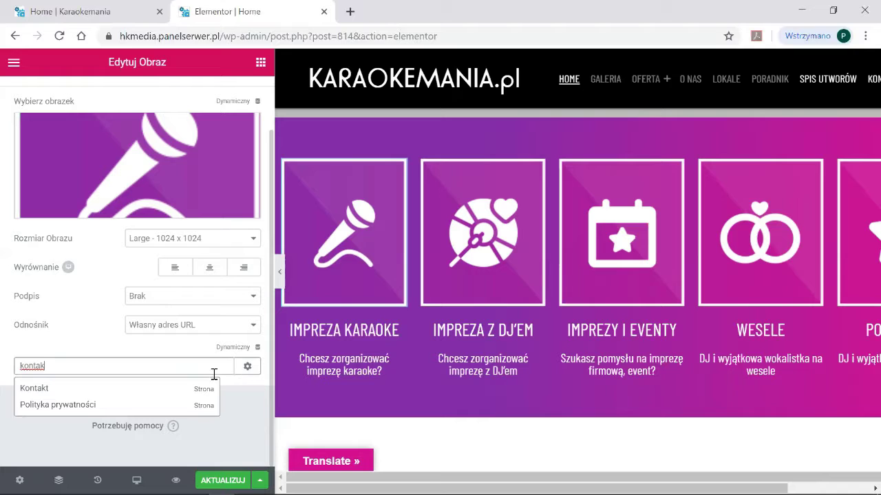
pyautogui.click(165, 389)
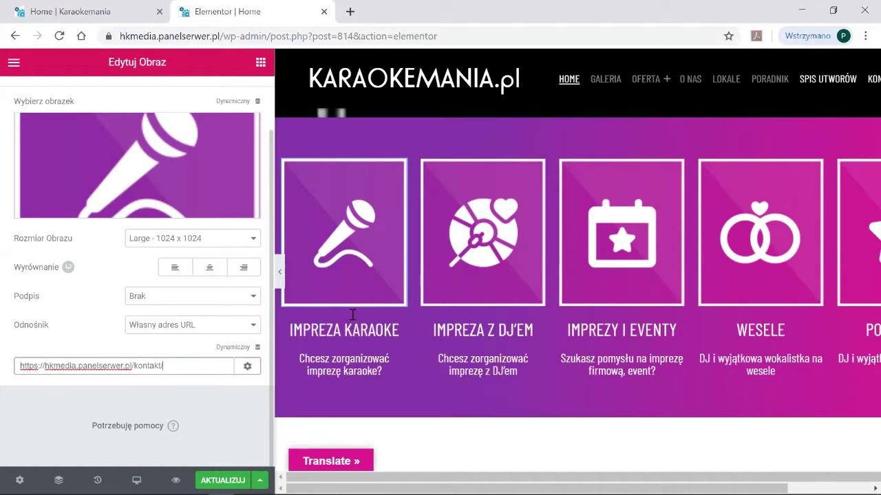
# Set the IMPREZA KARAOKE heading's typography to the lowercase transform "Małe litery" and the slanted style "Nachylone"
pyautogui.click(297, 321)
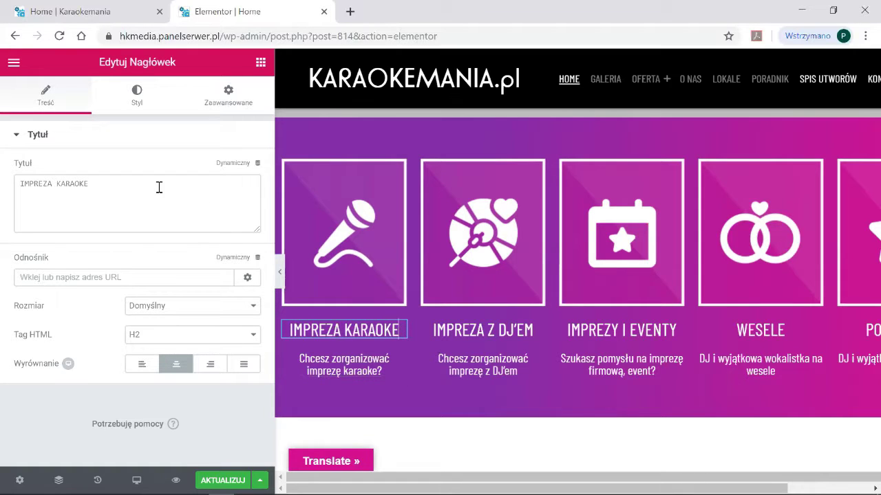
pyautogui.click(106, 187)
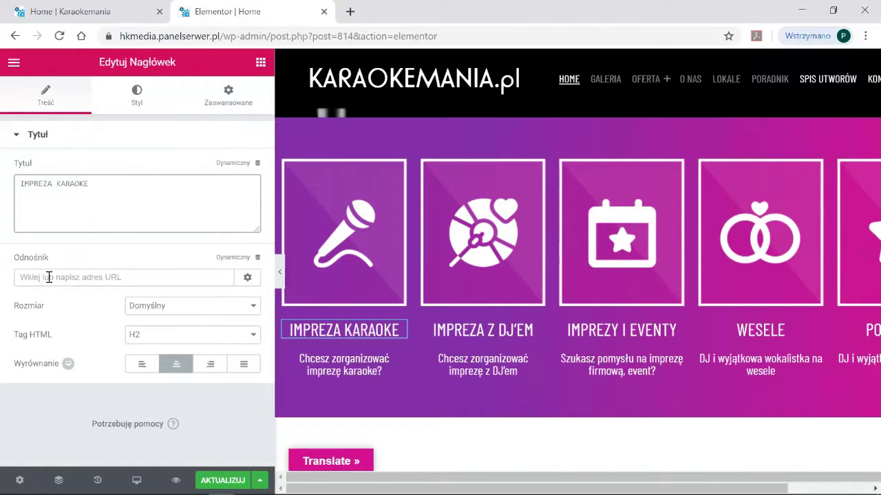
pyautogui.click(137, 100)
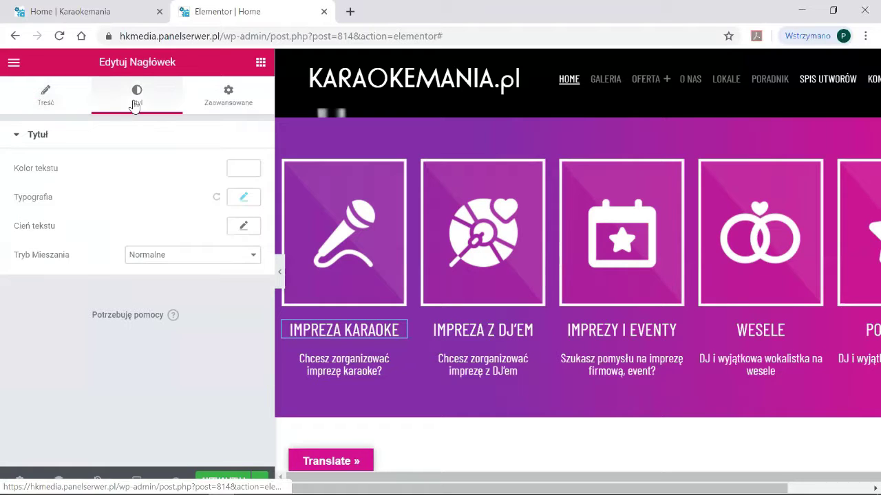
pyautogui.click(244, 202)
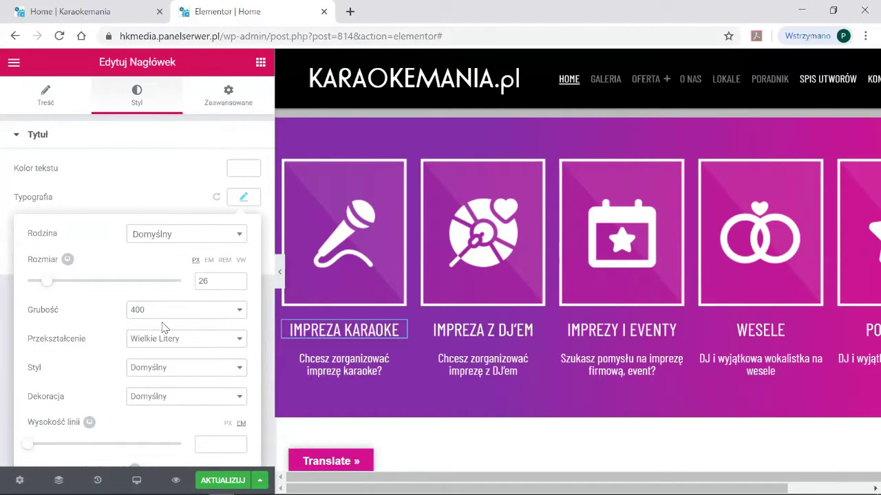
pyautogui.click(172, 342)
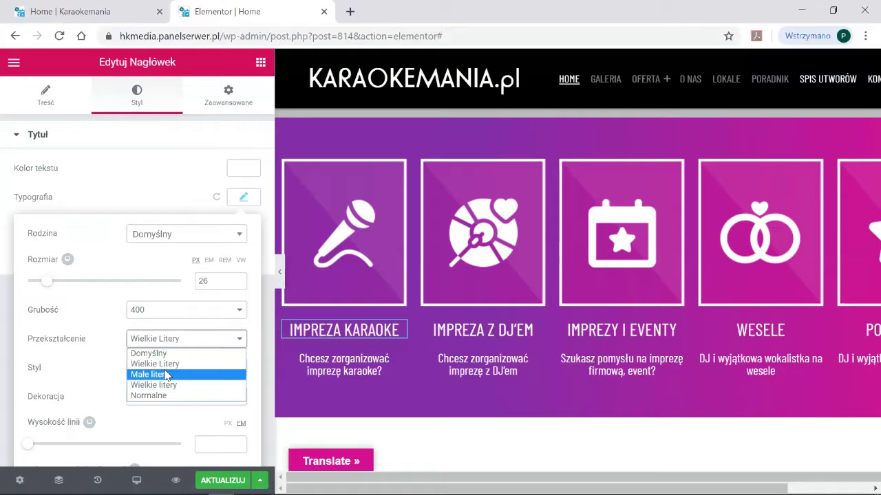
pyautogui.click(166, 375)
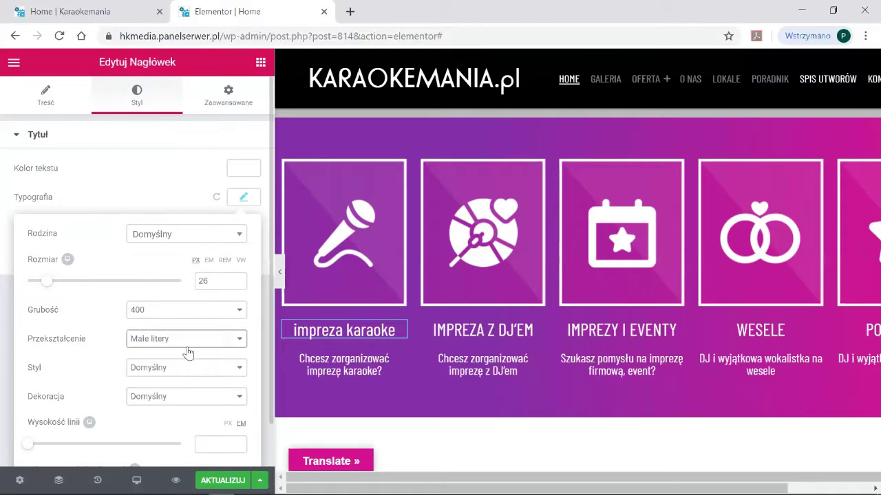
pyautogui.click(155, 373)
pyautogui.click(155, 403)
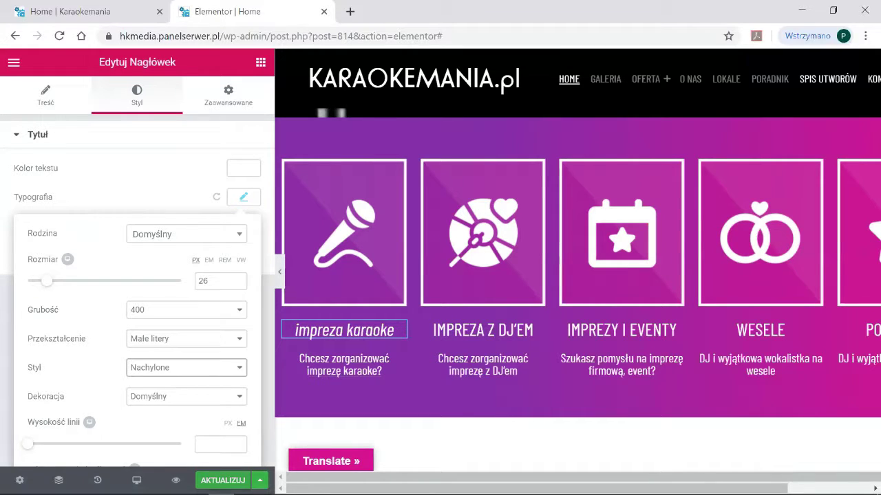
pyautogui.scroll(-3, 527, 309)
pyautogui.scroll(-2, 526, 308)
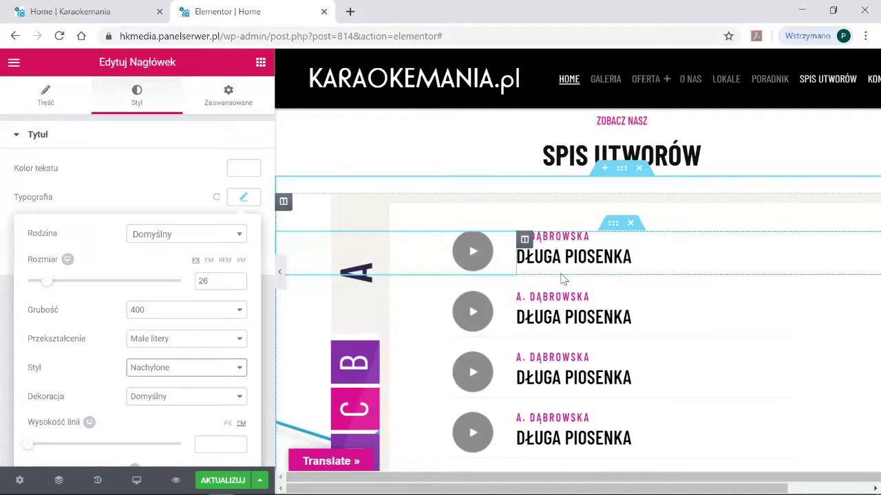
pyautogui.click(554, 236)
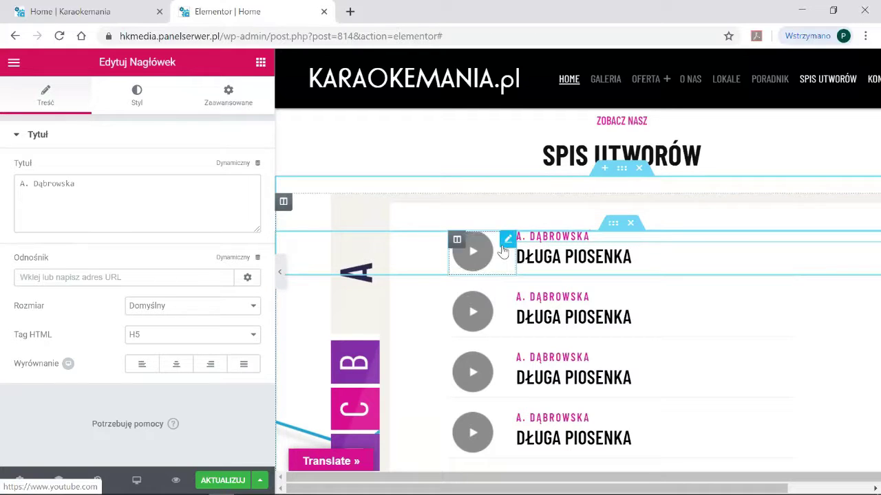
pyautogui.click(507, 240)
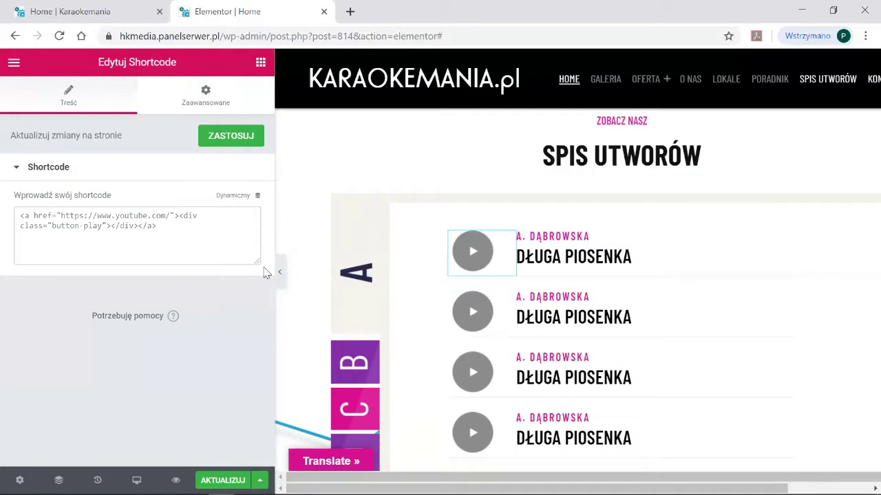
pyautogui.moveTo(62, 215); pyautogui.dragTo(166, 221)
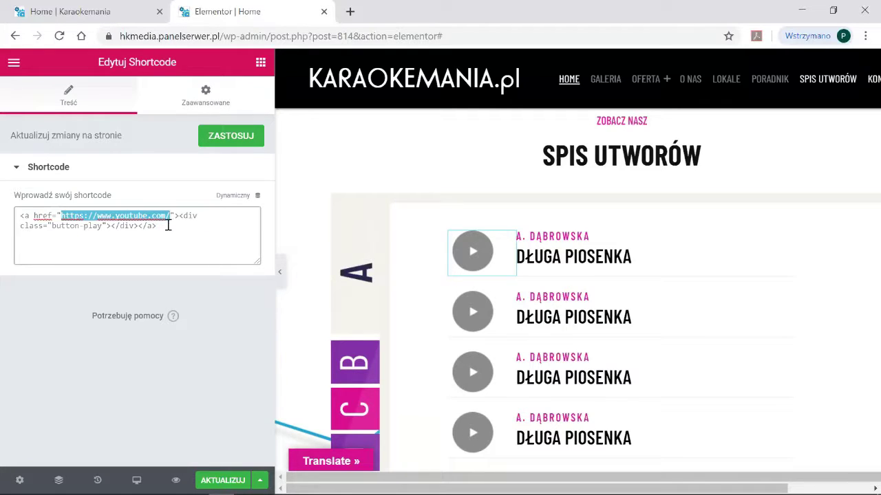
pyautogui.write('www')
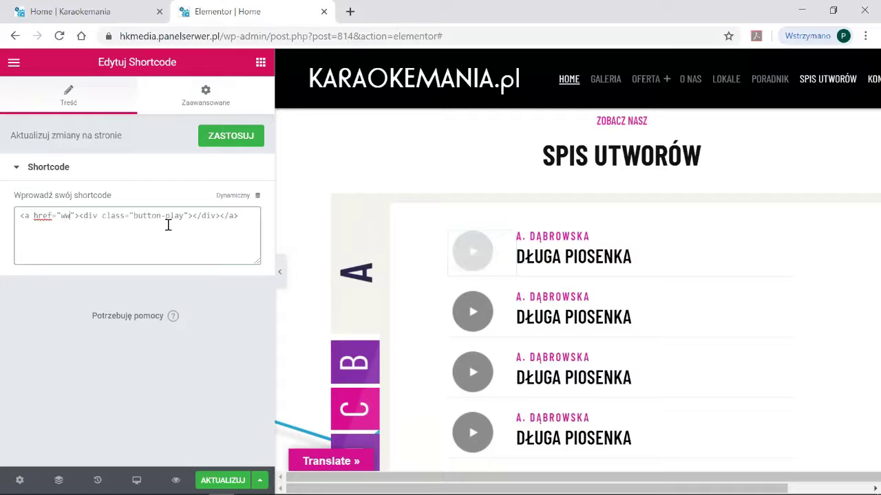
pyautogui.write('.onet.pl')
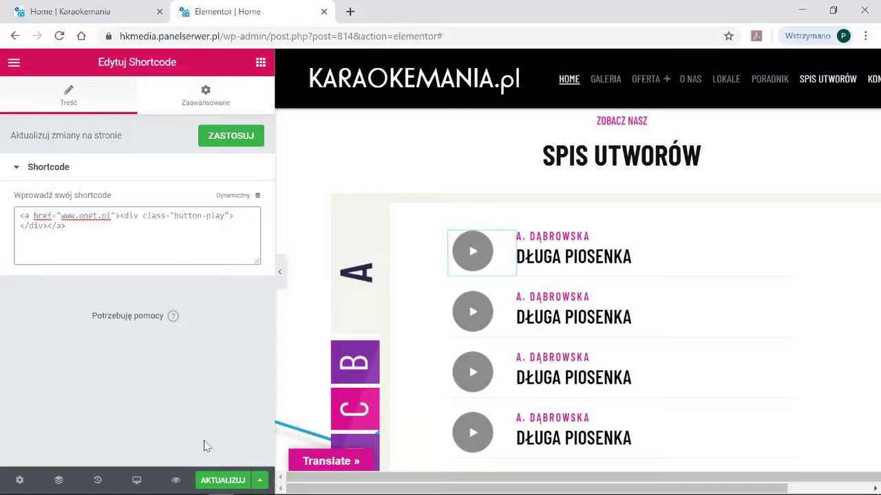
# Set the font size of the ZOBACZ CAŁY SPIS button below the song list to 32 px
pyautogui.scroll(-3, 679, 197)
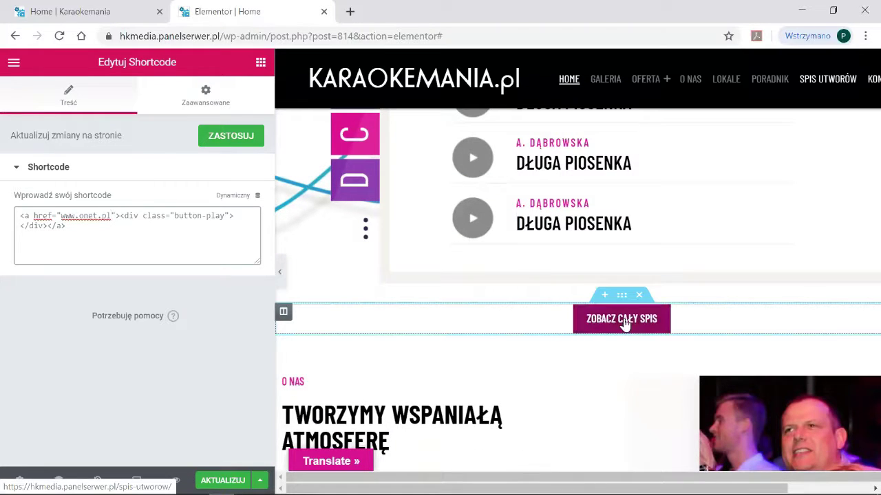
pyautogui.click(623, 321)
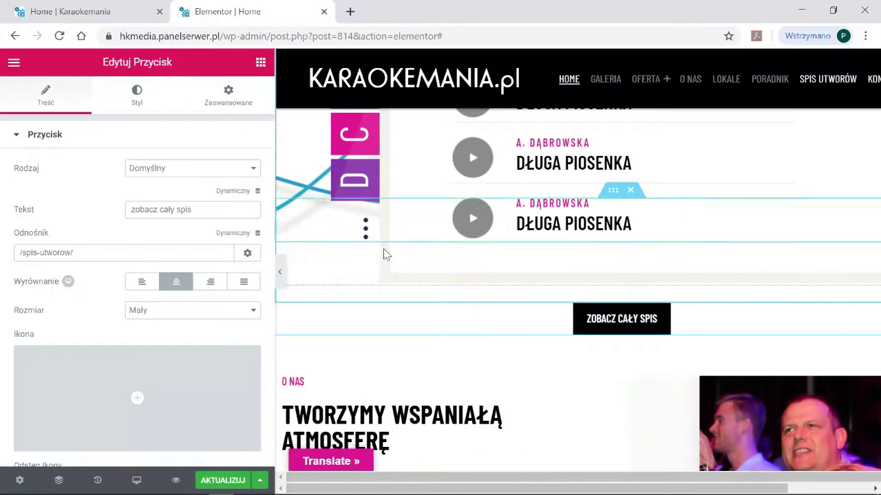
pyautogui.moveTo(81, 252); pyautogui.dragTo(6, 258)
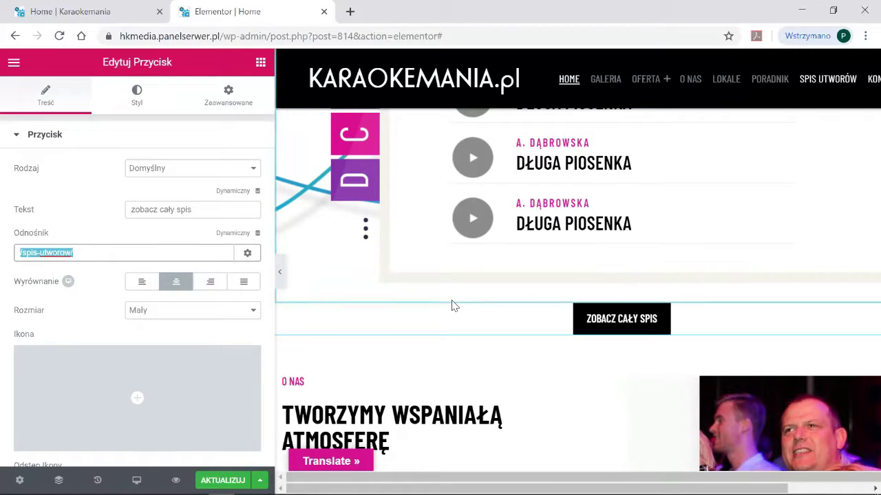
pyautogui.click(144, 90)
pyautogui.click(139, 103)
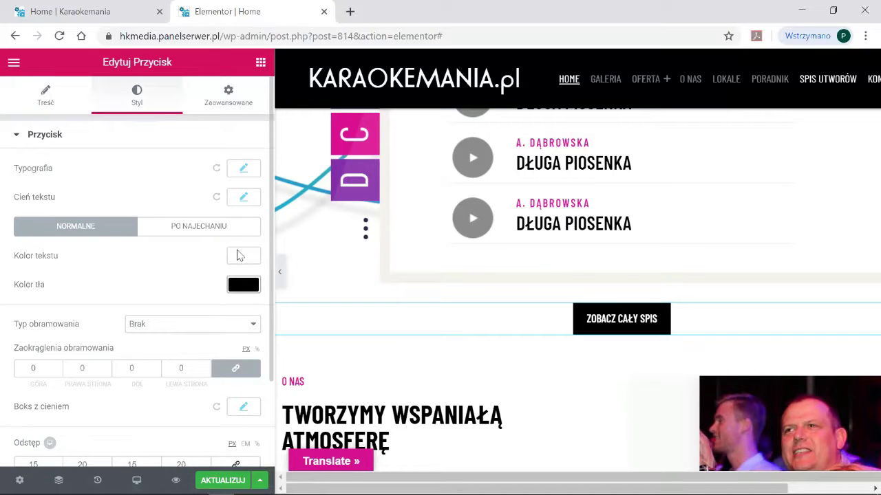
pyautogui.click(244, 169)
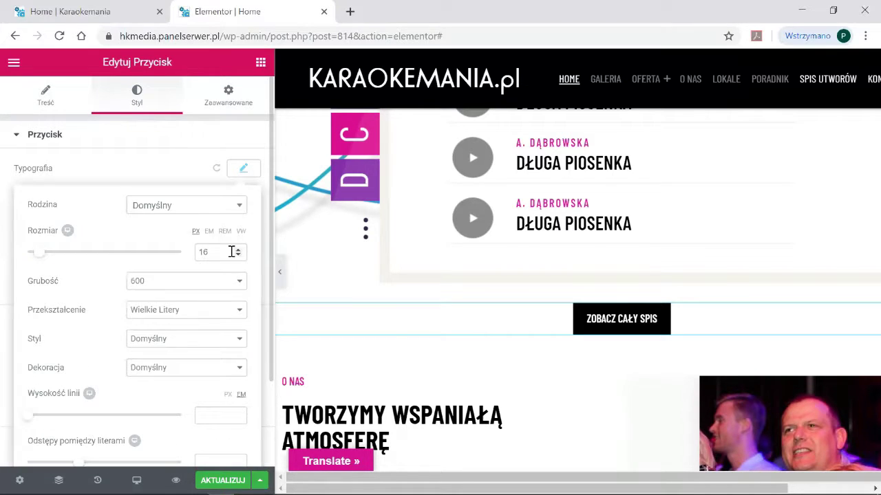
pyautogui.doubleClick(200, 255)
pyautogui.write('32')
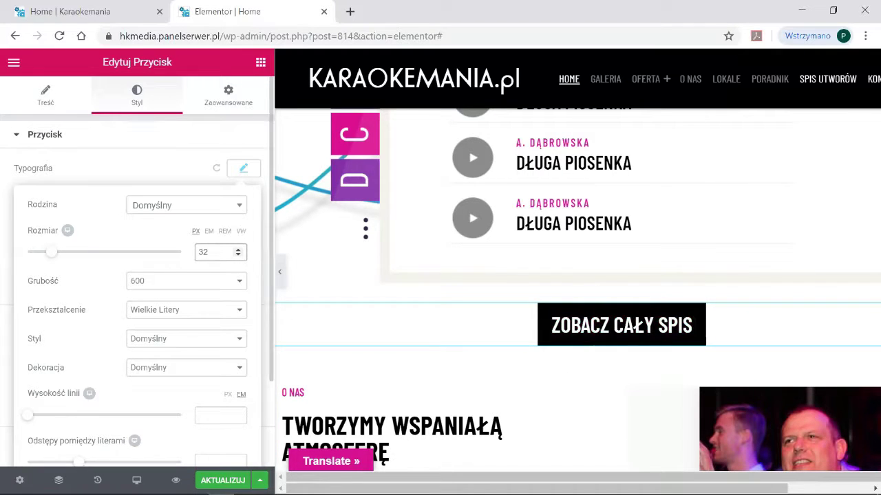
# Replace the photo beside the TWORZYMY WSPANIAŁĄ ATMOSFERĘ heading with the media library portrait of the woman wearing gold earrings
pyautogui.scroll(-3, 528, 287)
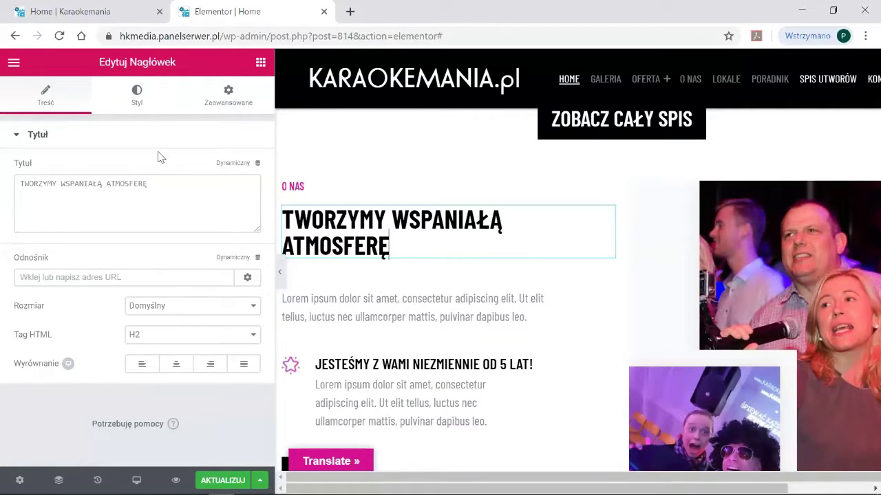
pyautogui.scroll(-2, 740, 228)
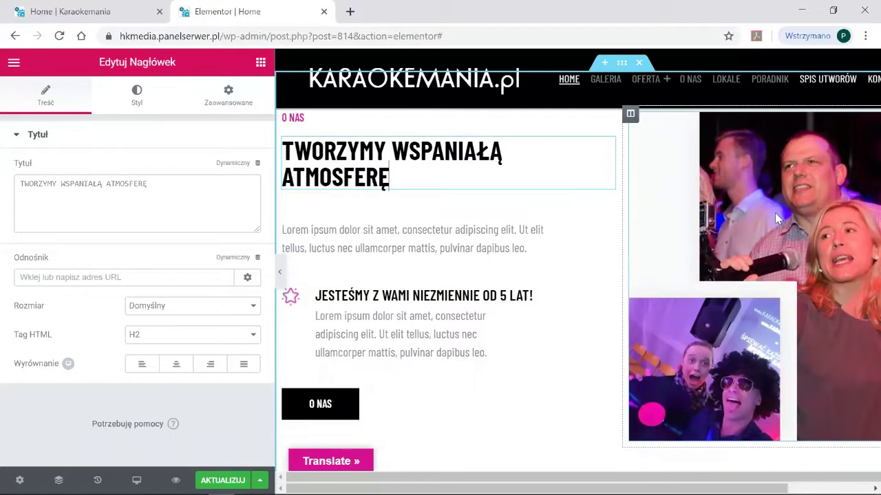
pyautogui.click(768, 225)
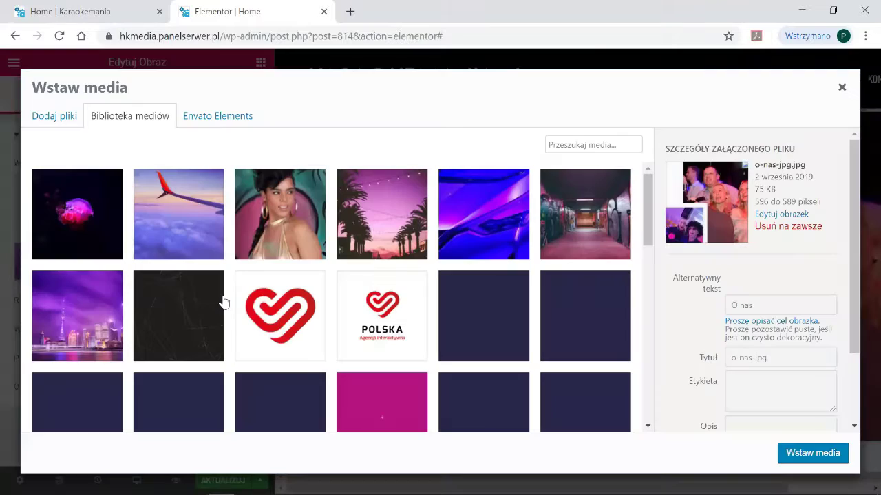
pyautogui.click(271, 232)
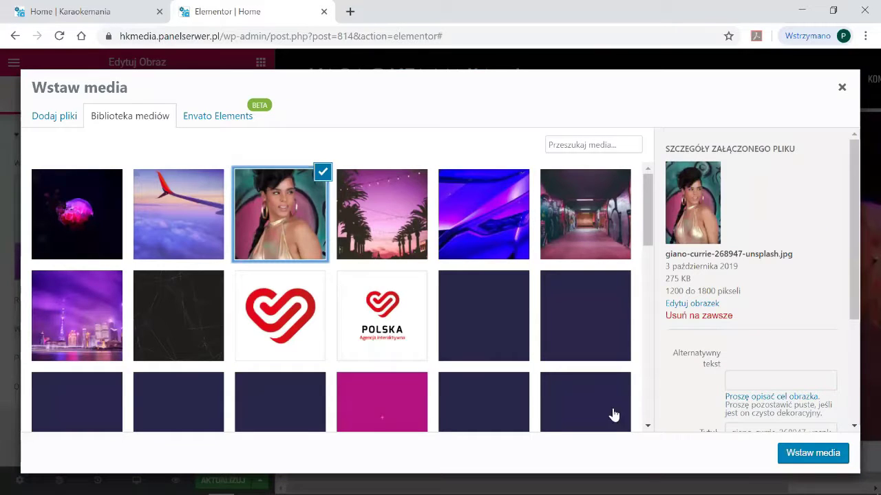
pyautogui.click(809, 456)
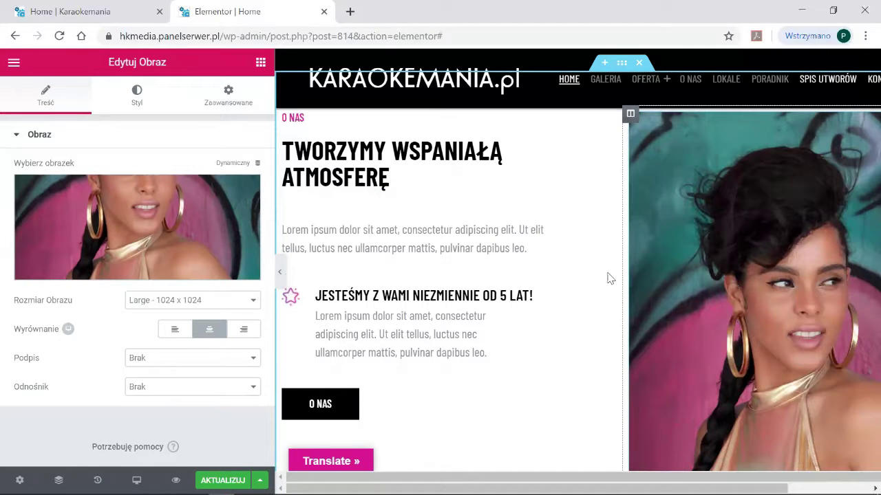
# Open the image carousel under ZDJĘCIA Z IMPREZ for editing and view how library images are added to its gallery, without adding any
pyautogui.scroll(-8, 609, 275)
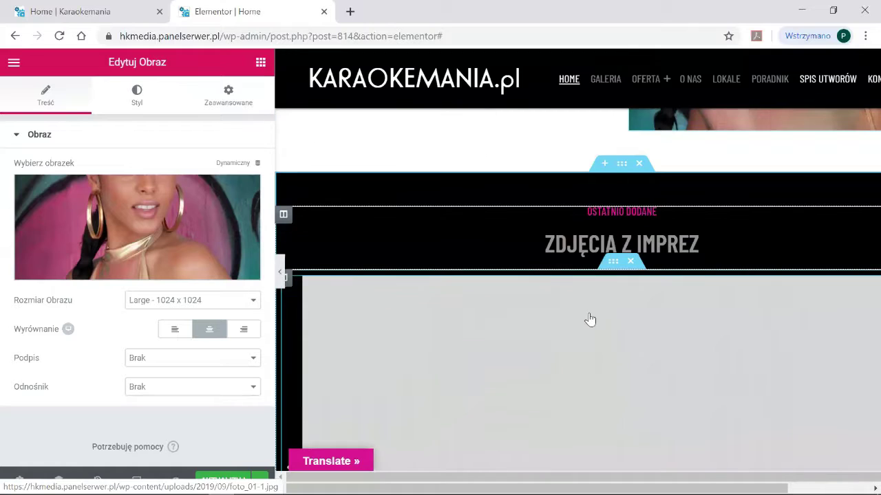
pyautogui.scroll(-1, 602, 315)
pyautogui.scroll(-1, 576, 295)
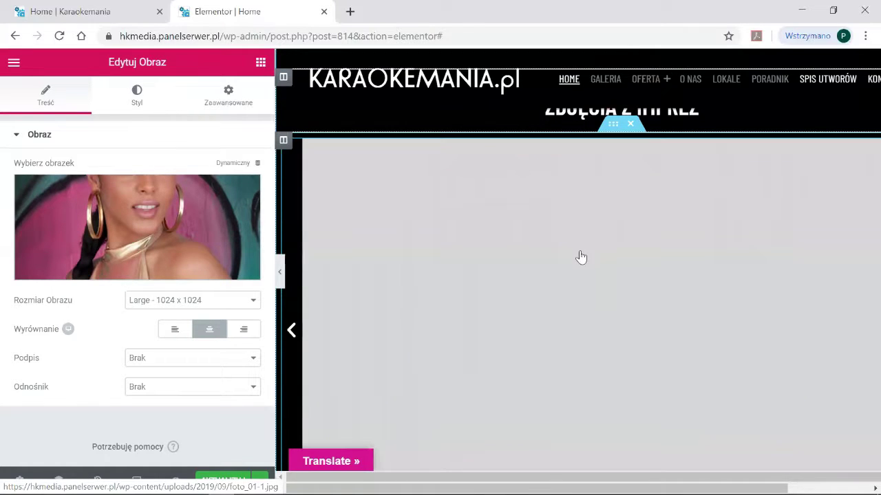
pyautogui.rightClick(580, 250)
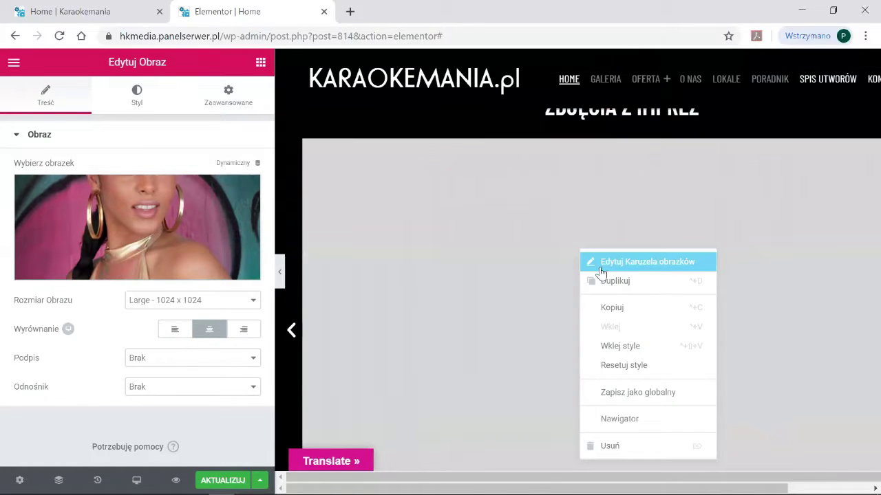
pyautogui.click(600, 265)
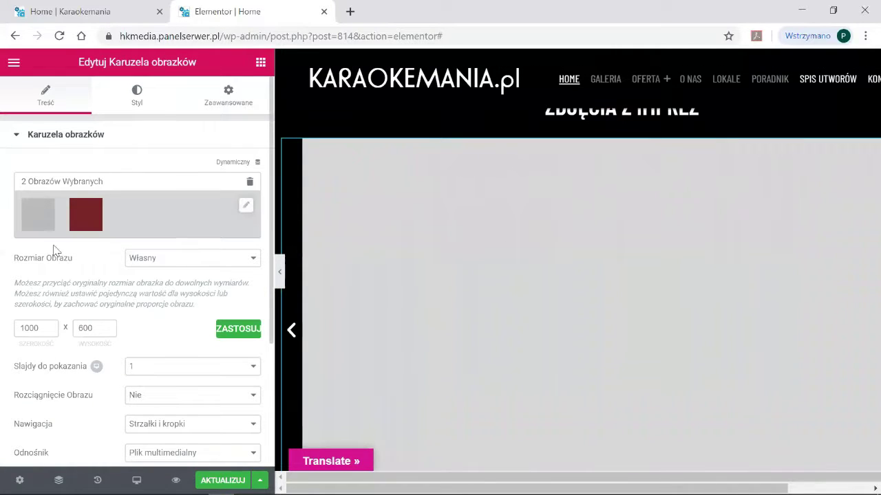
pyautogui.click(153, 211)
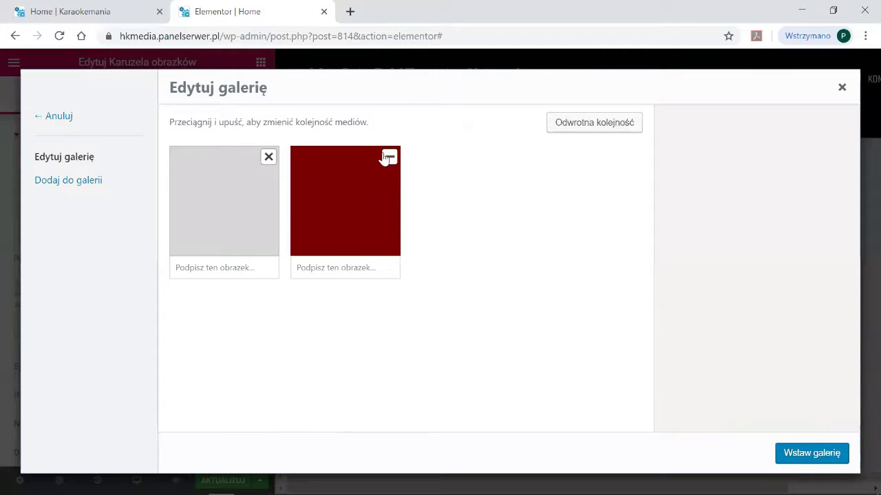
pyautogui.click(93, 184)
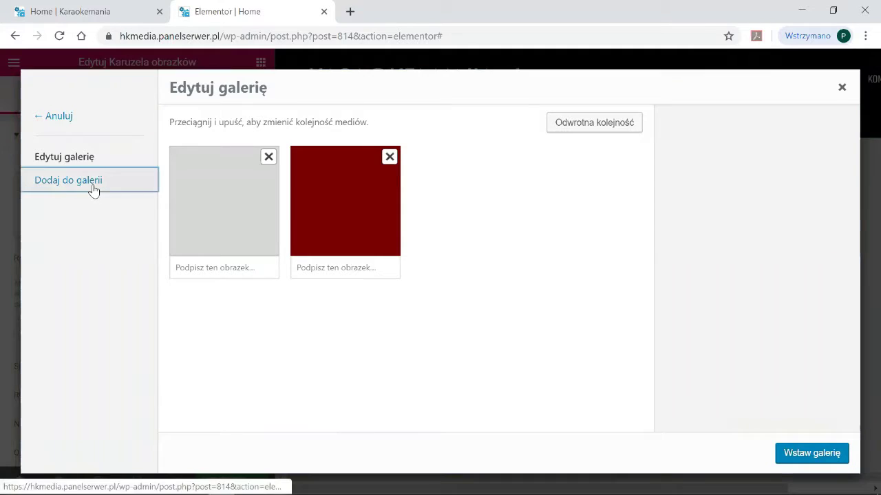
pyautogui.click(399, 211)
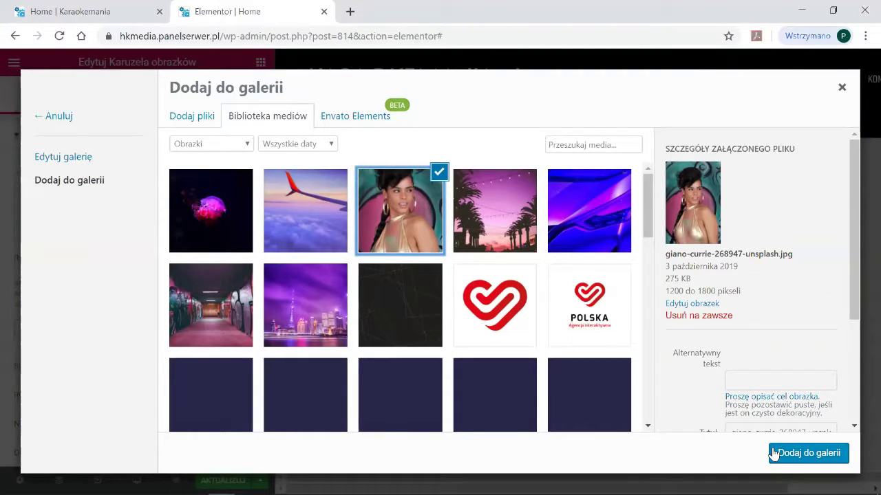
pyautogui.click(836, 98)
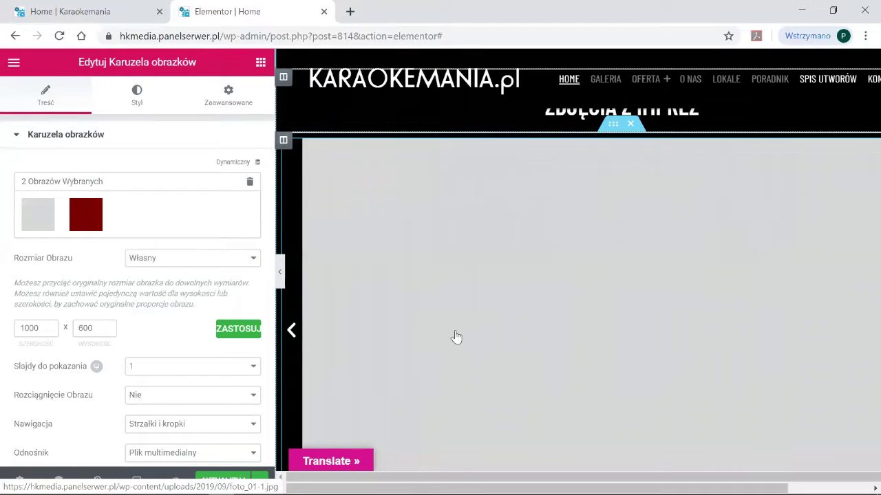
# Open the play button image above WIDEO Z OSTATNIEJ IMPREZY W WARSZAWIE for editing and go to its custom link address
pyautogui.scroll(-10, 455, 333)
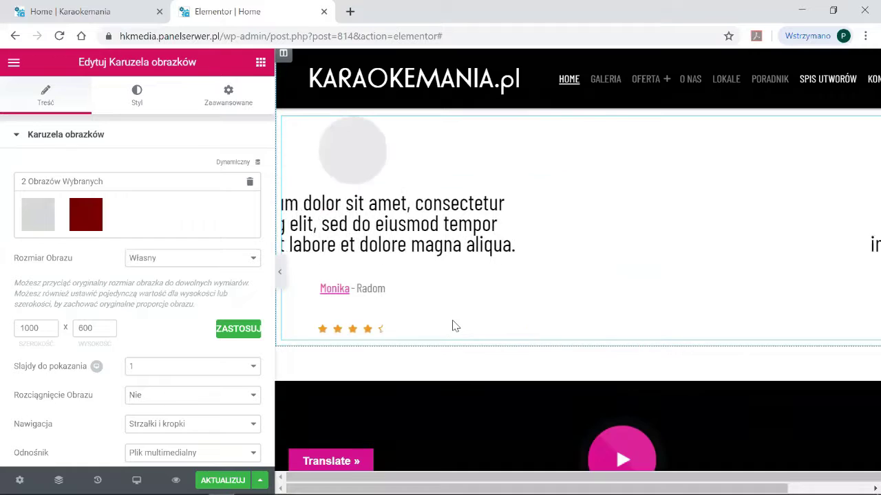
pyautogui.scroll(-5, 453, 326)
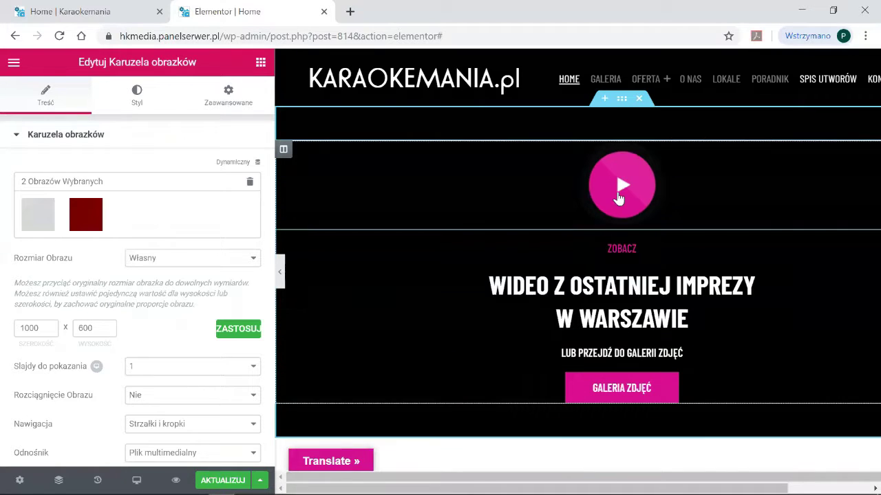
pyautogui.click(617, 204)
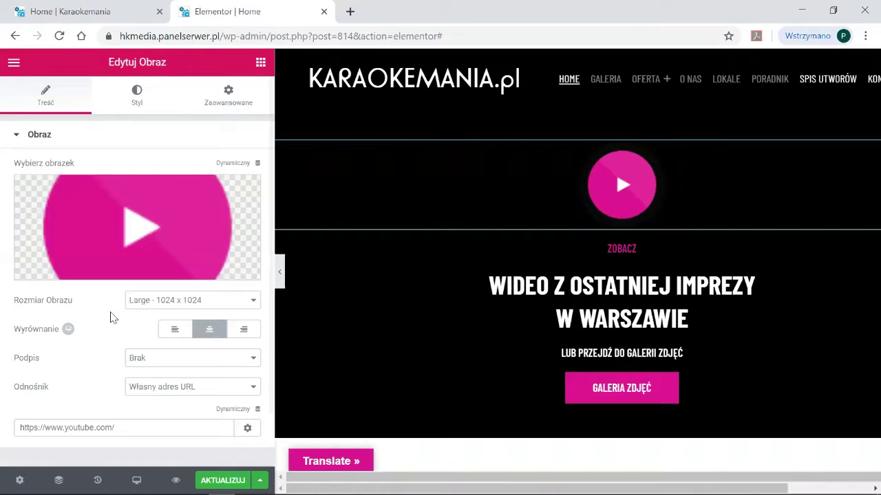
pyautogui.click(83, 425)
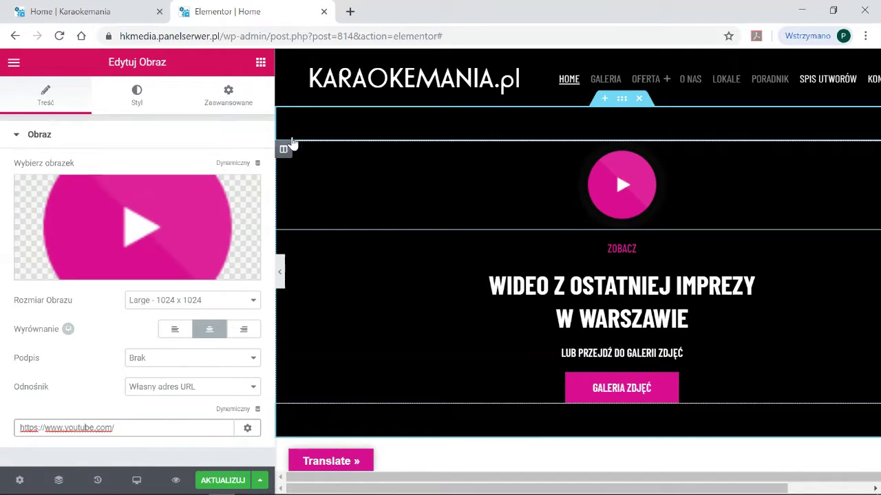
# Add a Film widget between the play button image and the ZOBACZ text, and select its YouTube link address
pyautogui.click(261, 63)
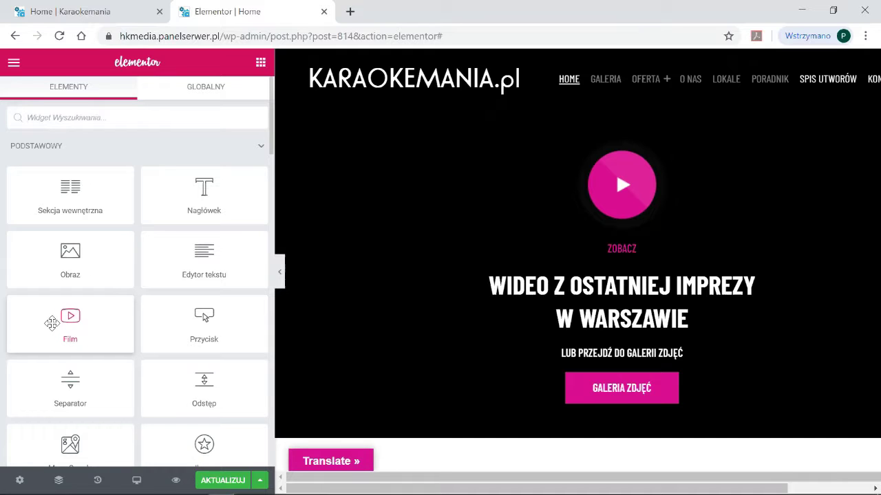
pyautogui.moveTo(52, 323); pyautogui.dragTo(386, 274)
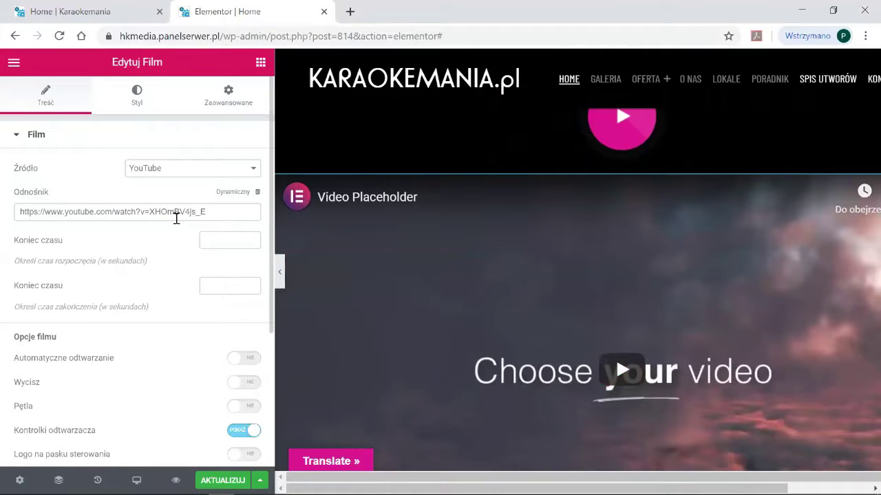
pyautogui.moveTo(207, 212); pyautogui.dragTo(66, 214)
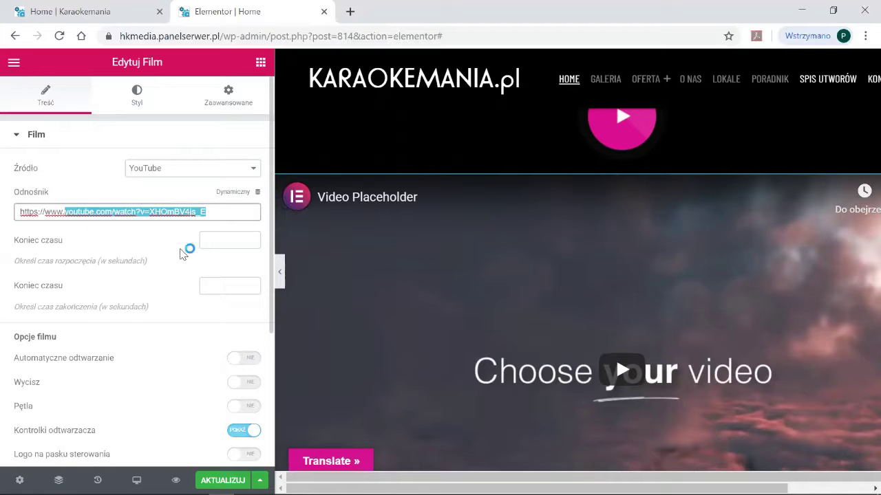
# Set the video source to Własne hostowanie and view the media library's file selection without choosing a video
pyautogui.click(165, 170)
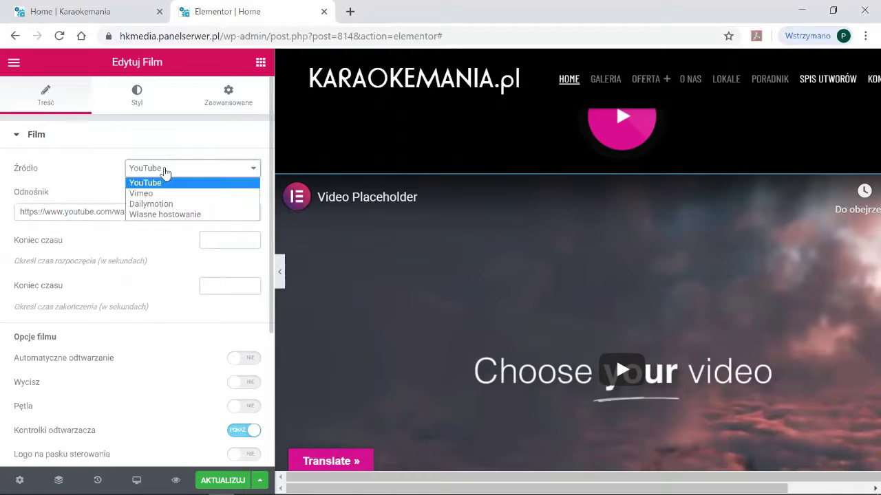
pyautogui.click(163, 213)
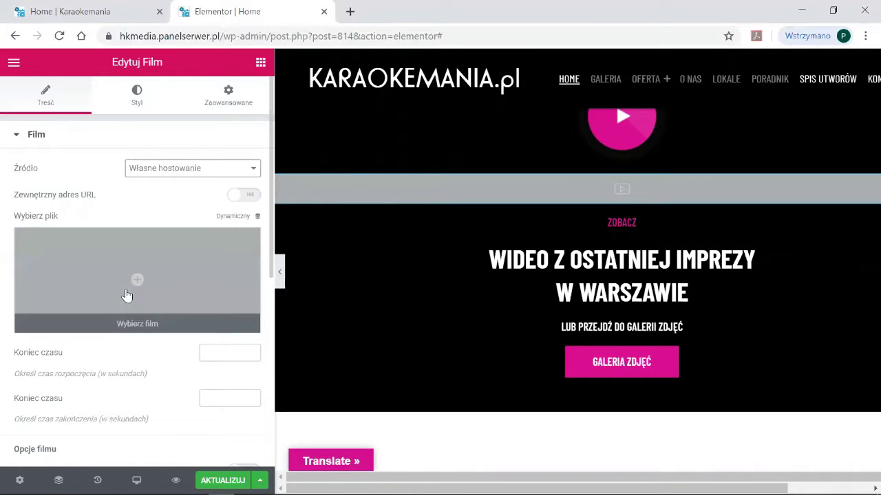
pyautogui.click(136, 287)
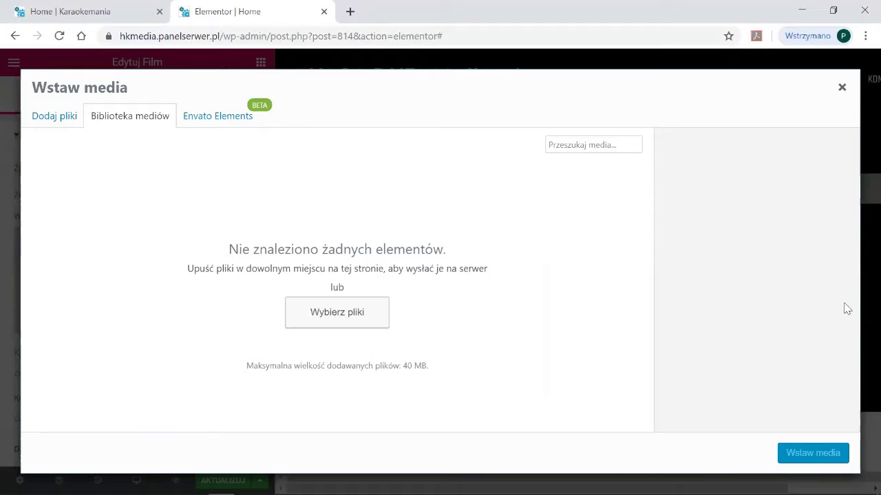
pyautogui.click(841, 87)
# Review the remaining sections of the Home page, then leave Elementor for the WordPress page editor, discarding the unsaved changes
pyautogui.scroll(-3, 527, 271)
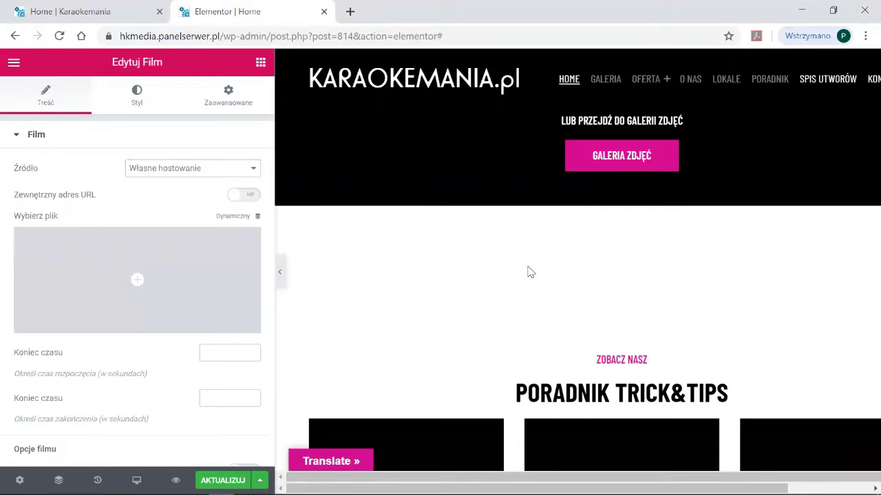
pyautogui.scroll(-5, 503, 271)
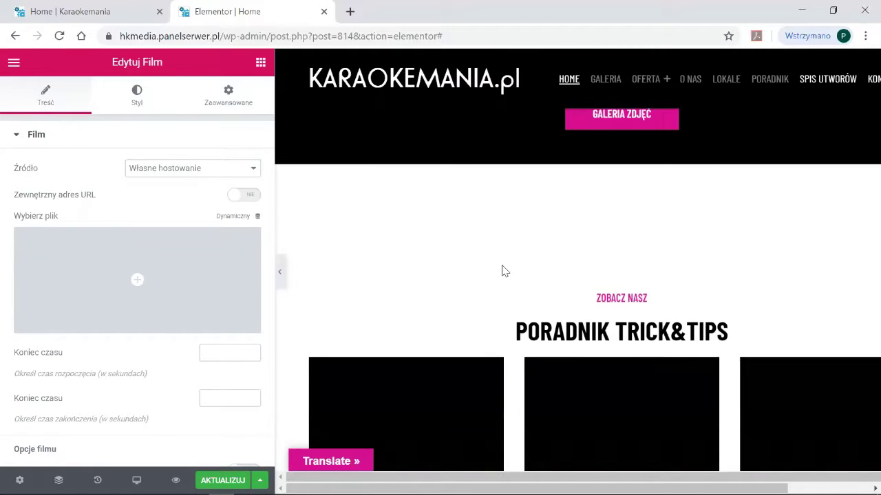
pyautogui.scroll(-8, 503, 271)
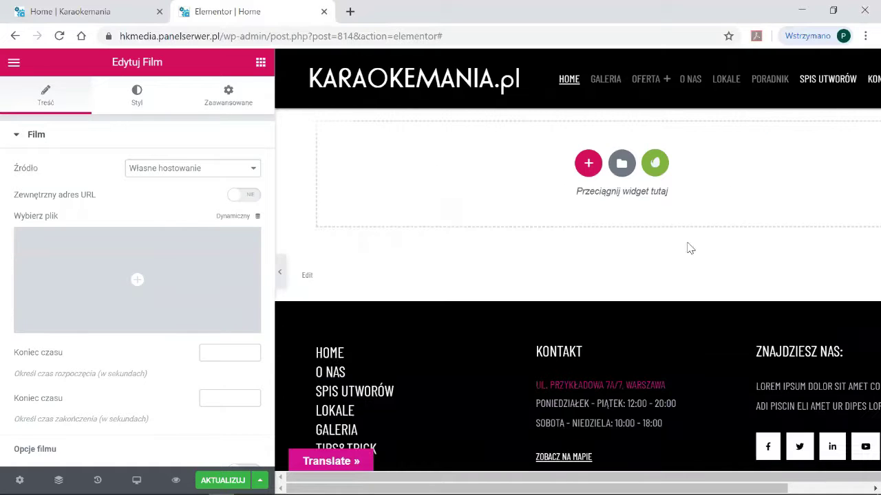
pyautogui.scroll(10, 615, 336)
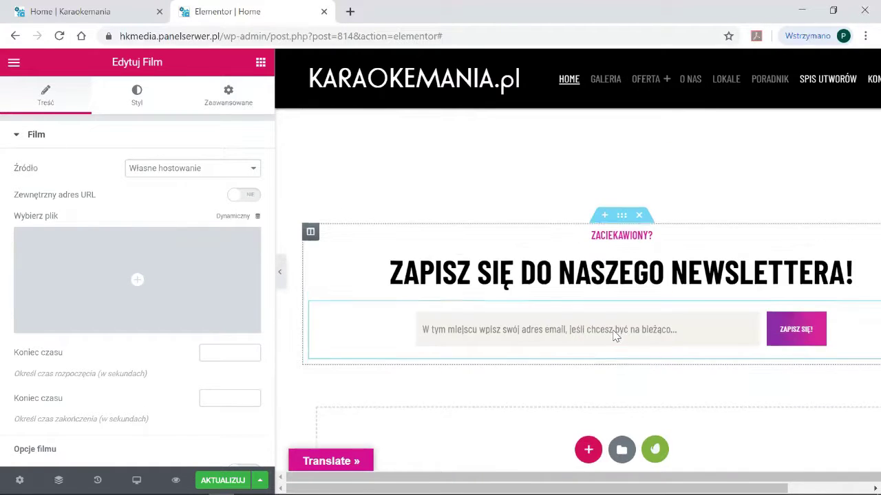
pyautogui.scroll(6, 614, 335)
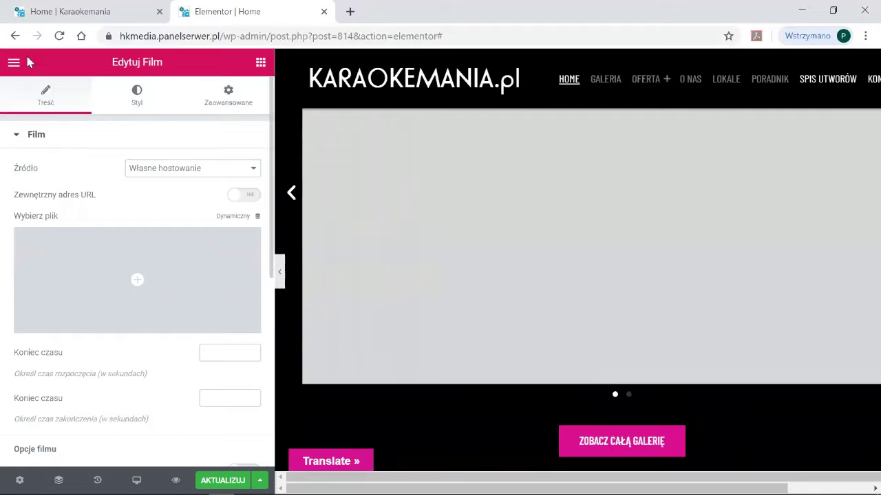
pyautogui.click(14, 62)
pyautogui.click(71, 419)
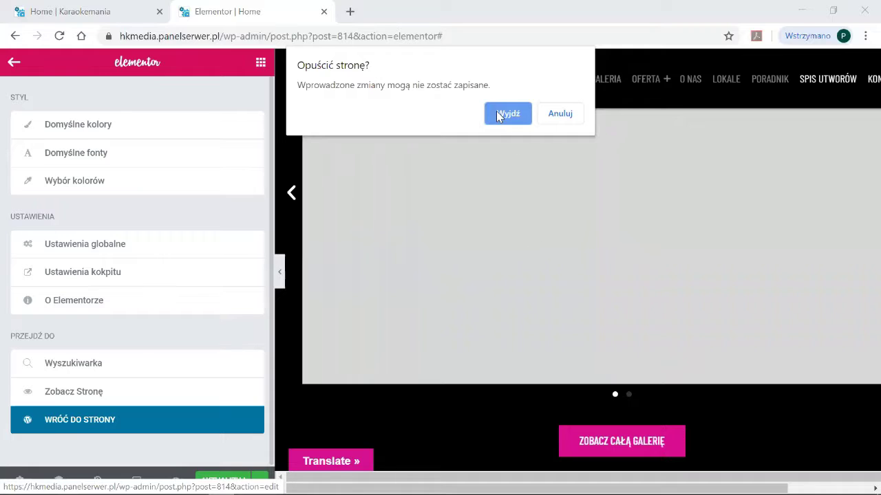
pyautogui.click(498, 115)
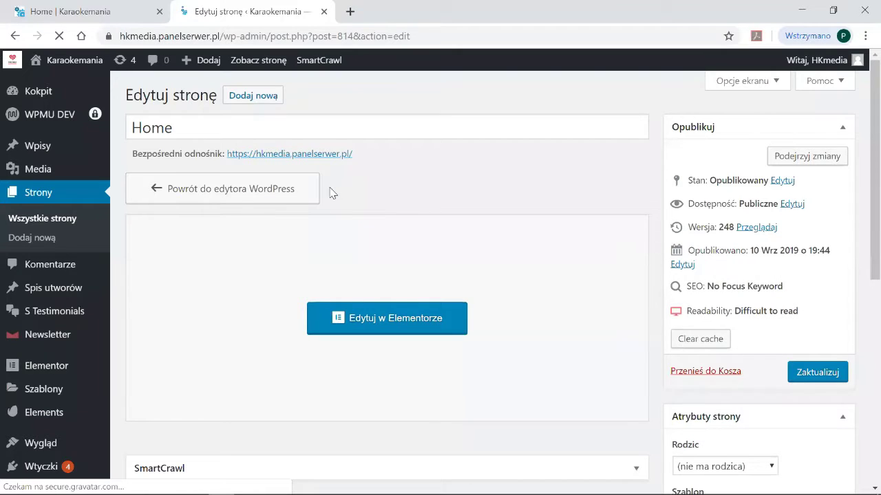
# Open the list of all site pages and look through its entries
pyautogui.click(52, 220)
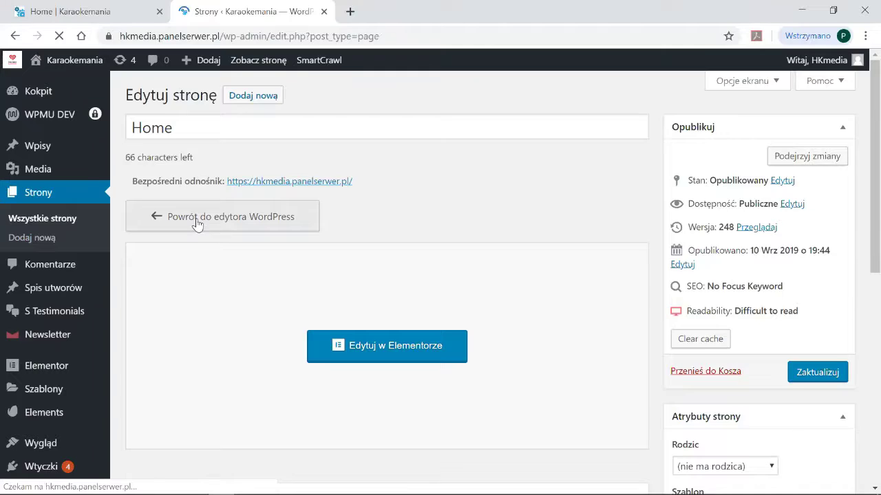
pyautogui.scroll(-2, 206, 295)
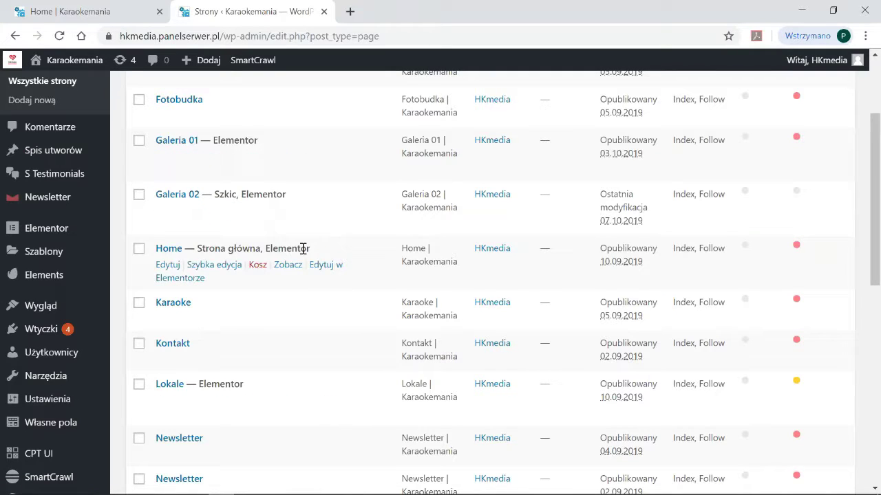
pyautogui.scroll(3, 231, 251)
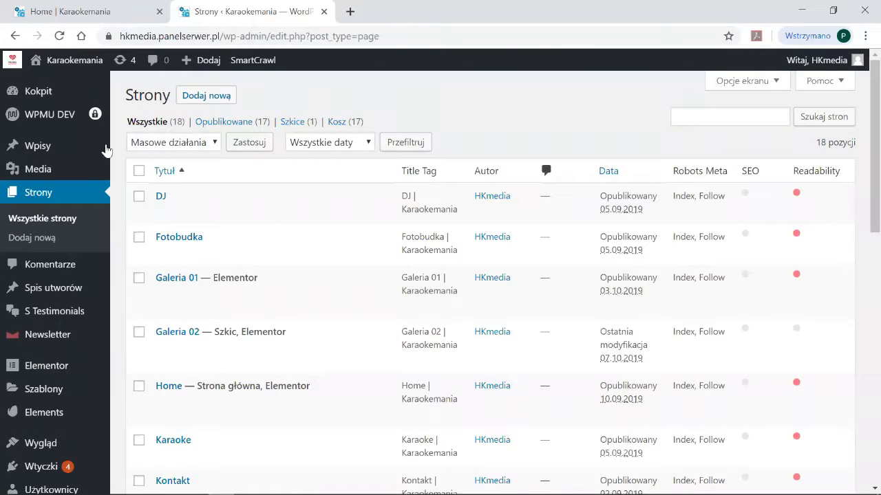
# Create a new post with the title Tytuł and the content text Treść
pyautogui.moveTo(88, 148)
pyautogui.click(137, 172)
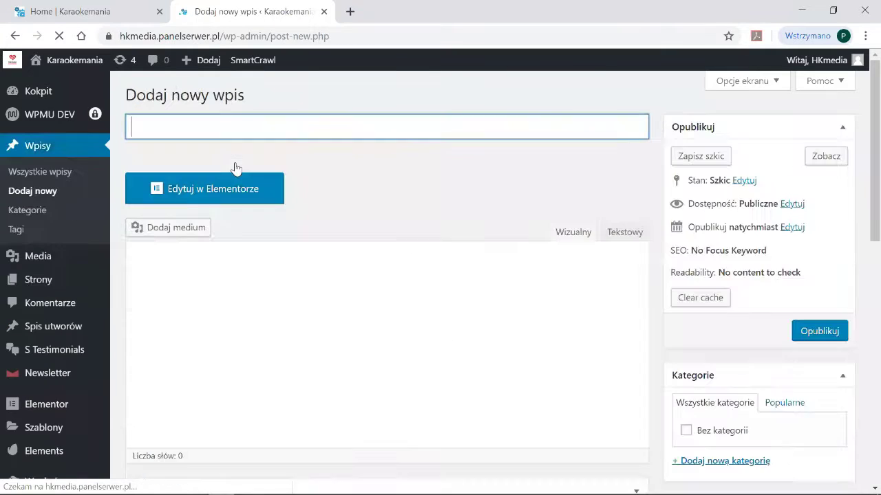
pyautogui.write('Tytuł')
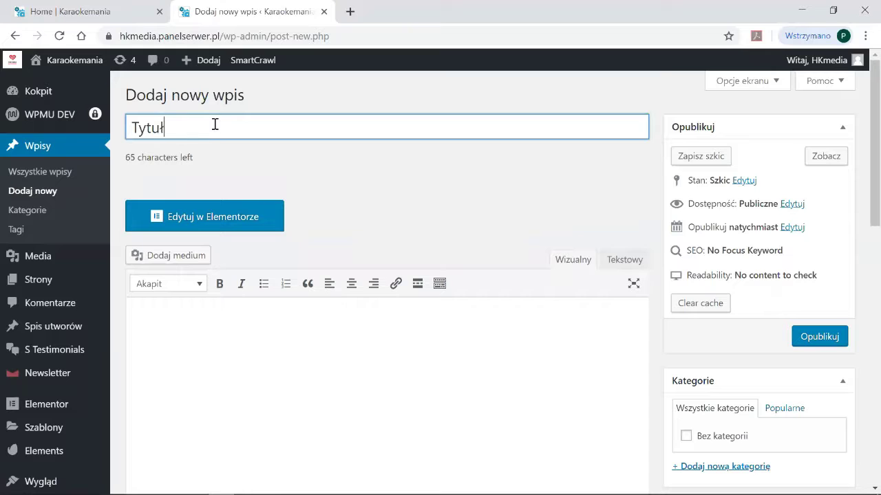
pyautogui.click(234, 328)
pyautogui.write('Treść')
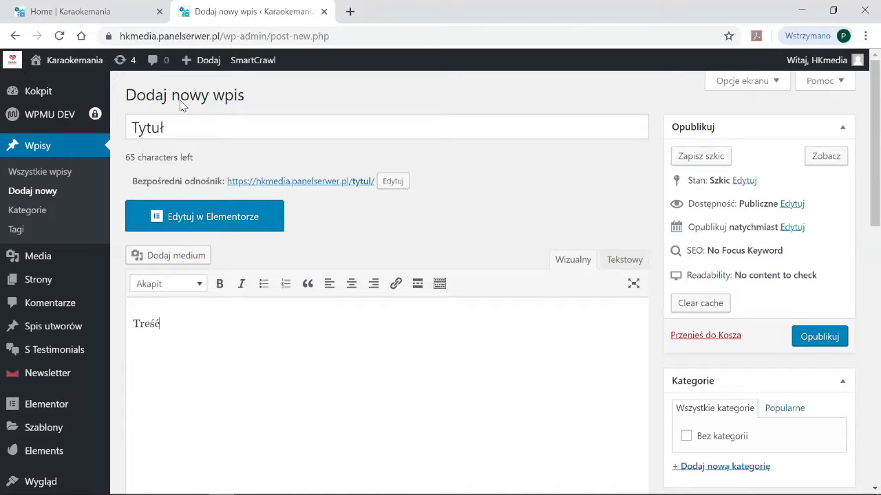
# Open the first article from the live site's PORADNIK page and examine its full body text
pyautogui.click(96, 10)
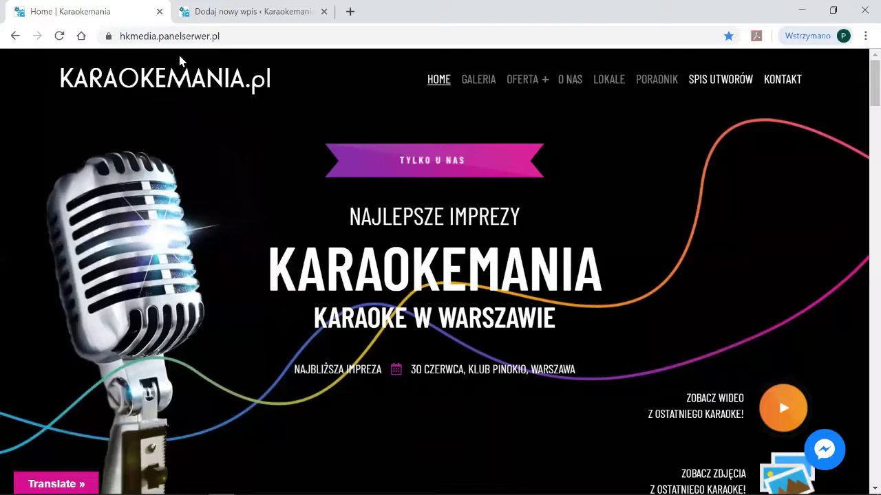
pyautogui.click(645, 82)
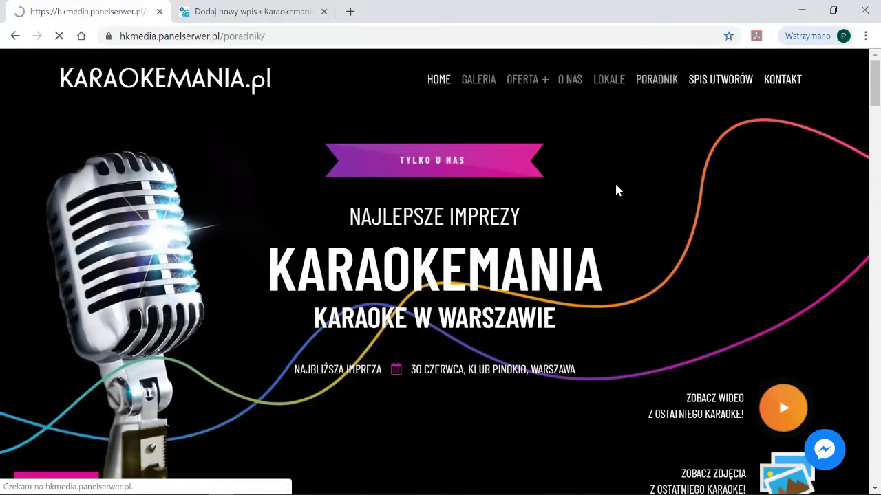
pyautogui.scroll(-3, 513, 213)
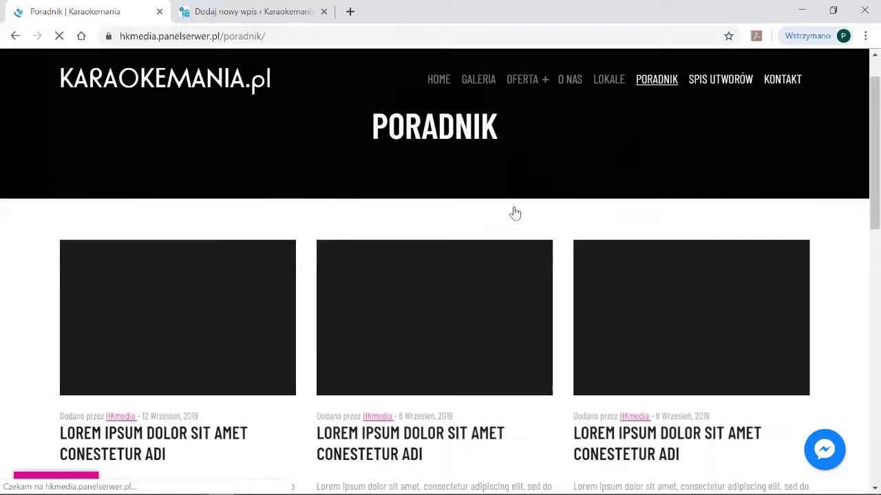
pyautogui.scroll(1, 237, 213)
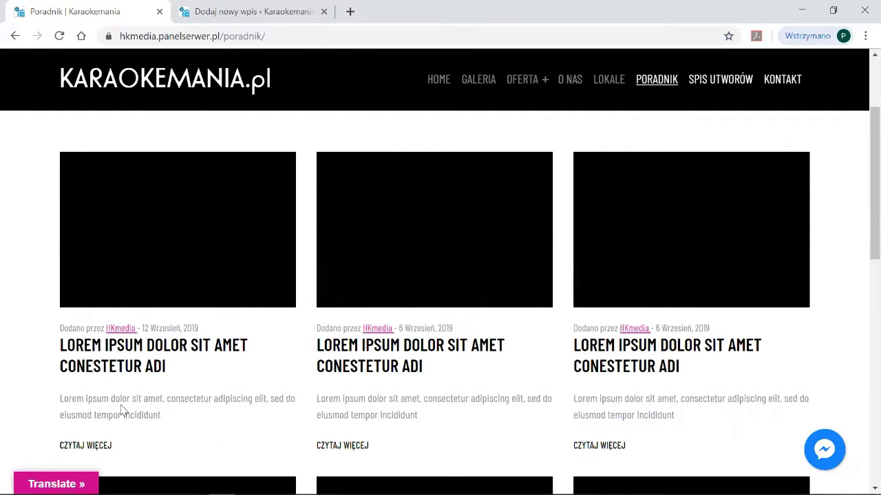
pyautogui.scroll(-1, 120, 409)
pyautogui.click(86, 377)
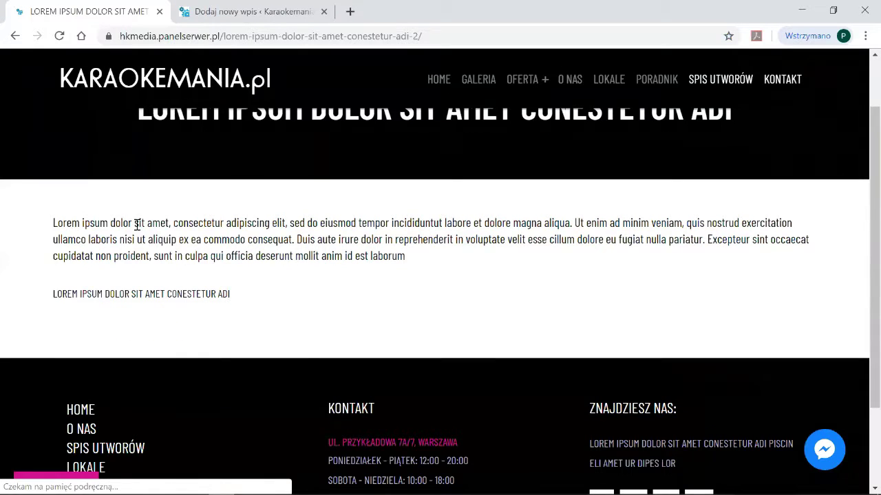
pyautogui.moveTo(81, 222); pyautogui.dragTo(488, 280)
# Return to the new post, insert a Read More break after the text Treść, and add another Treść paragraph below it
pyautogui.hotkey('ctrl', 'Tab')
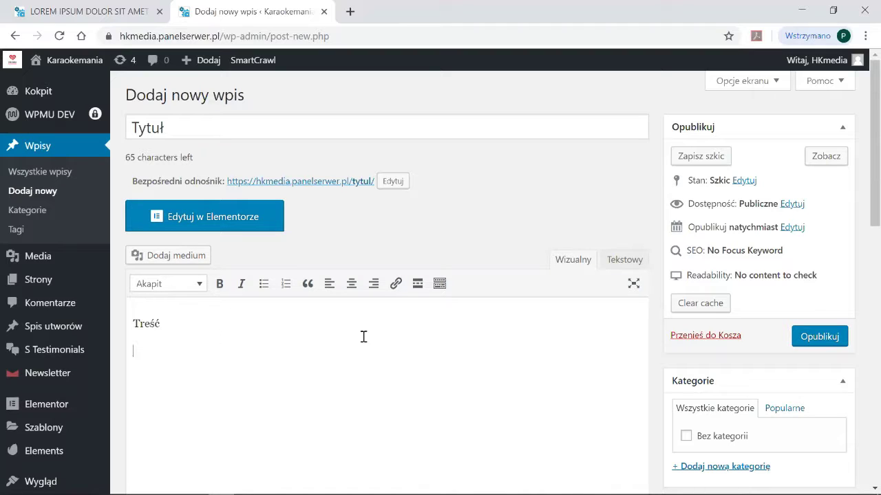
pyautogui.click(418, 284)
pyautogui.scroll(-4, 659, 344)
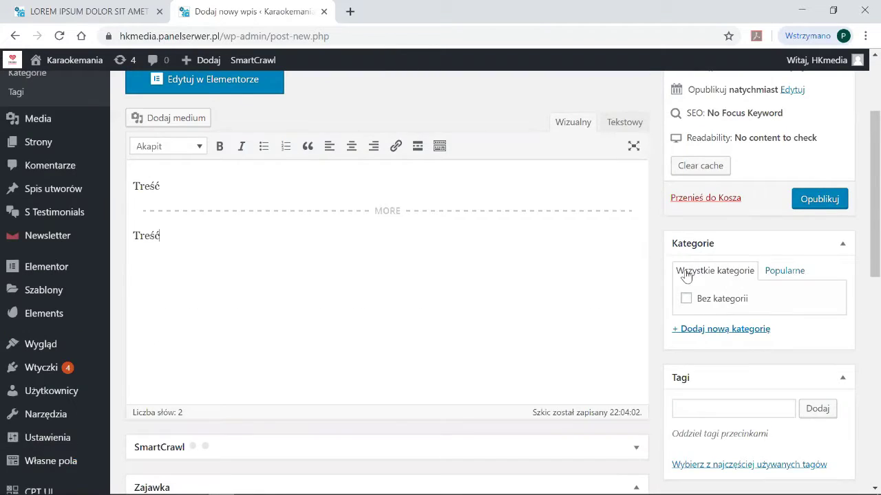
pyautogui.scroll(-4, 662, 278)
# Check how article images and excerpts are laid out on the live PORADNIK page
pyautogui.click(103, 11)
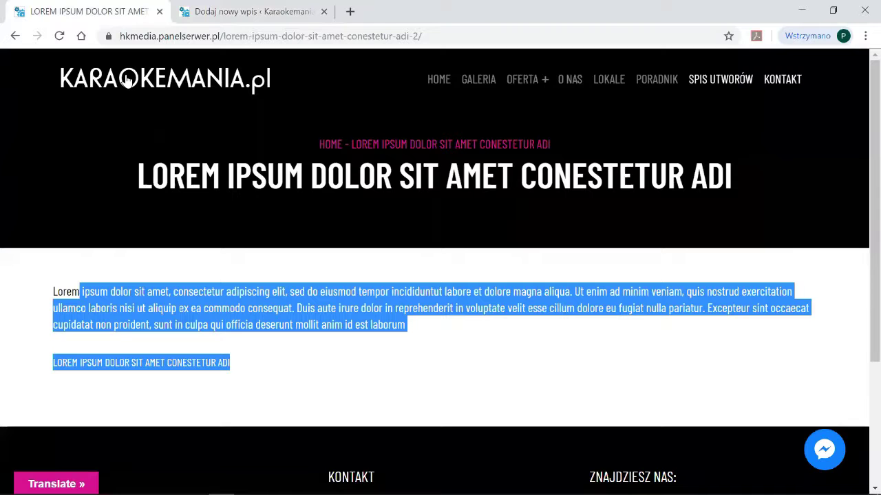
pyautogui.click(657, 86)
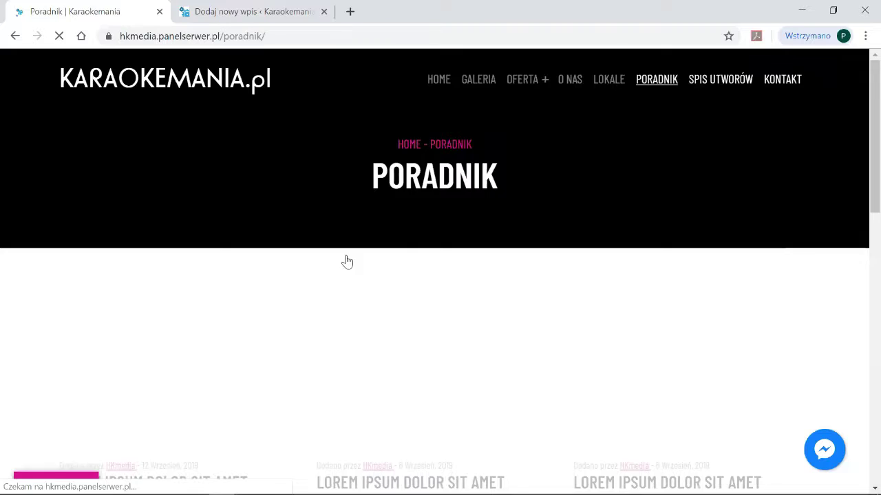
pyautogui.scroll(-3, 223, 213)
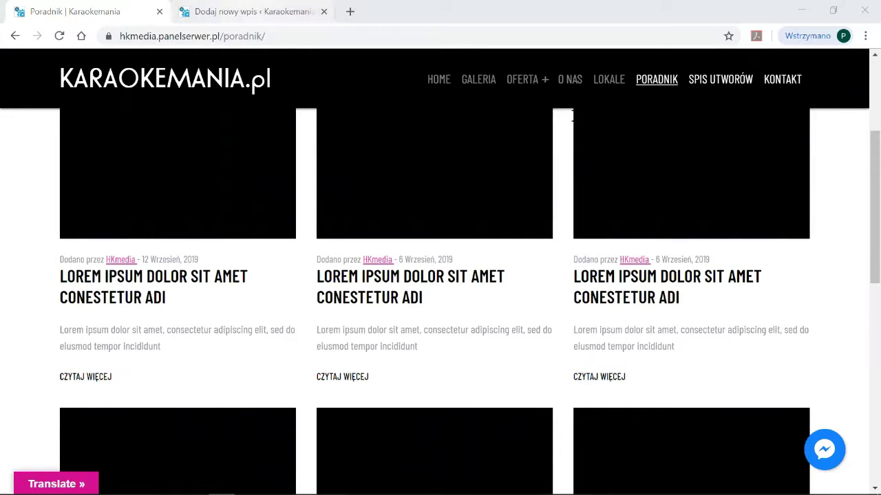
# Search the media library for nagl, set naglowek-poradnik.png as the new post's featured image, and compare it with the live PORADNIK articles
pyautogui.hotkey('ctrl', 'Tab')
pyautogui.scroll(-2, 681, 210)
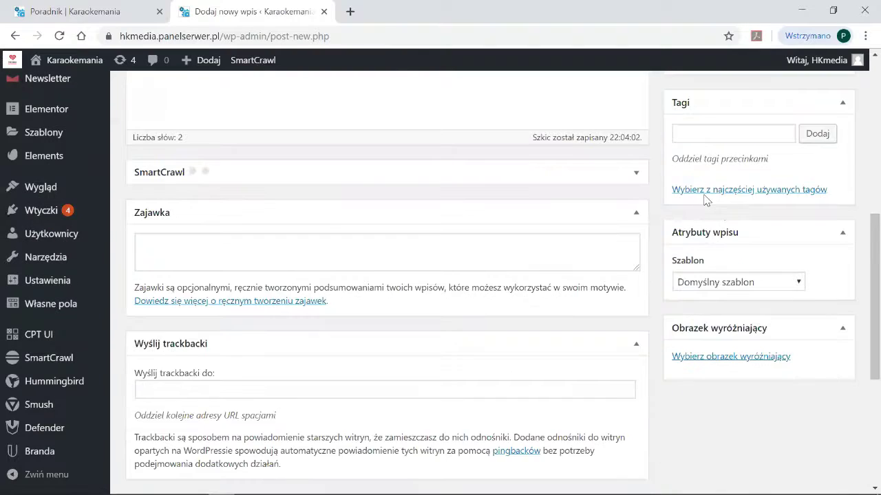
pyautogui.click(737, 358)
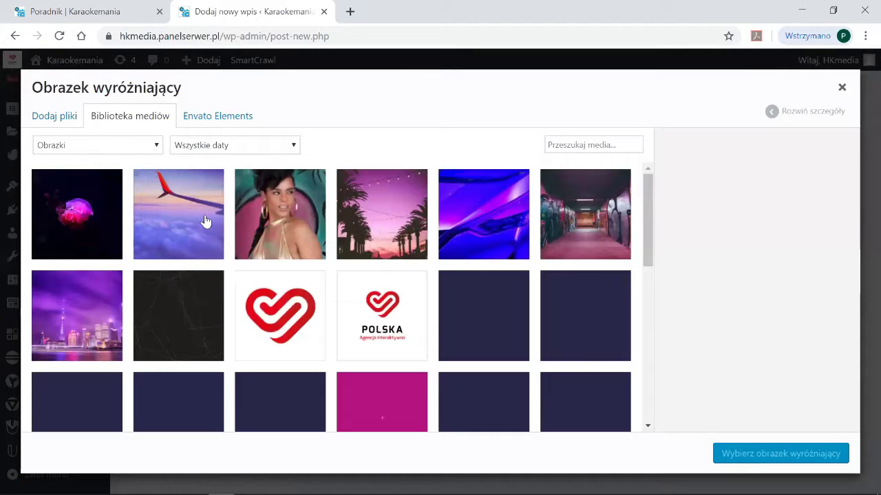
pyautogui.click(554, 148)
pyautogui.write('mag')
pyautogui.write('l')
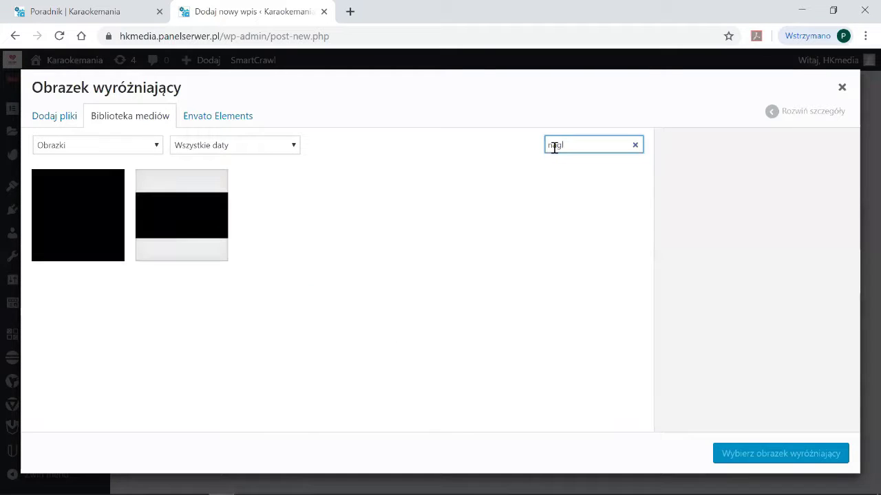
pyautogui.click(99, 216)
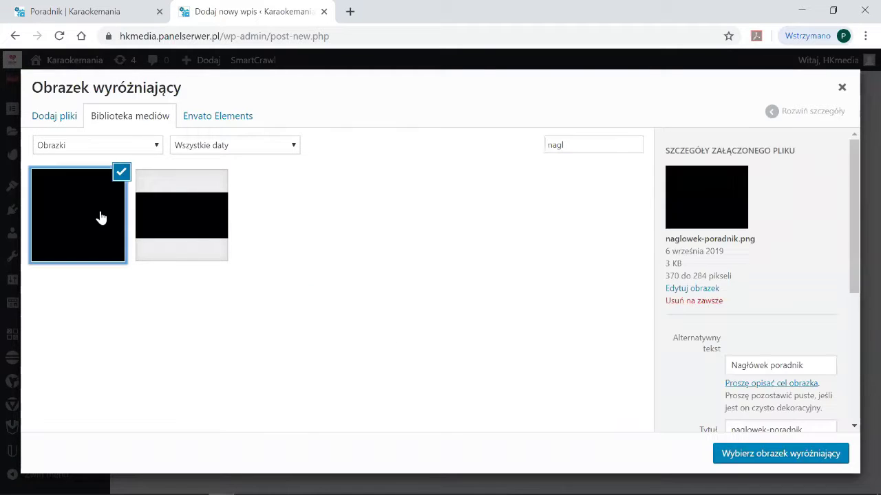
pyautogui.click(780, 455)
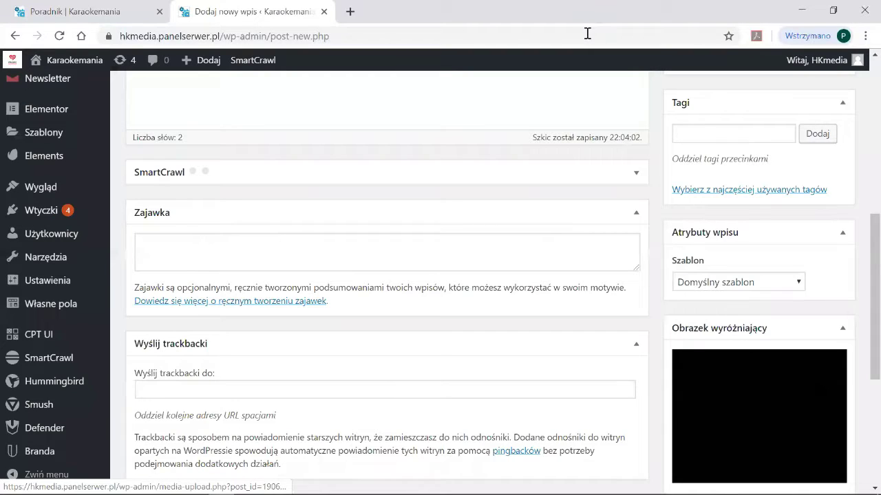
pyautogui.hotkey('ctrl', 'Tab')
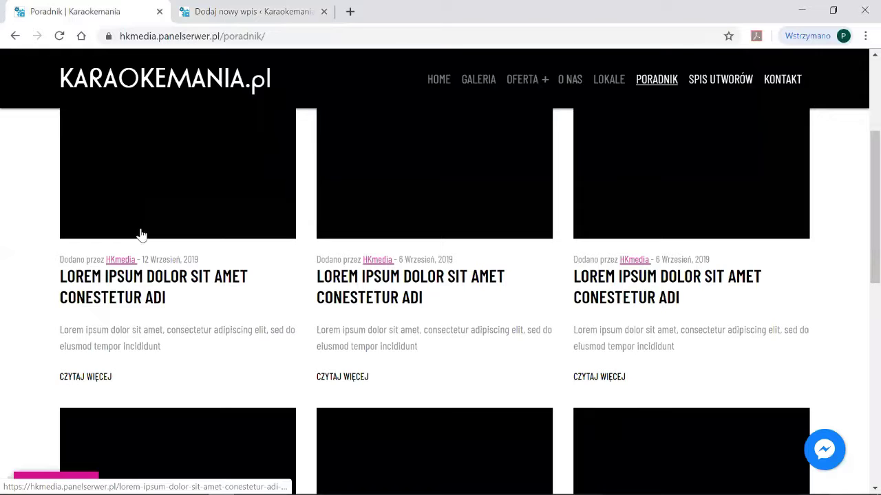
pyautogui.click(189, 6)
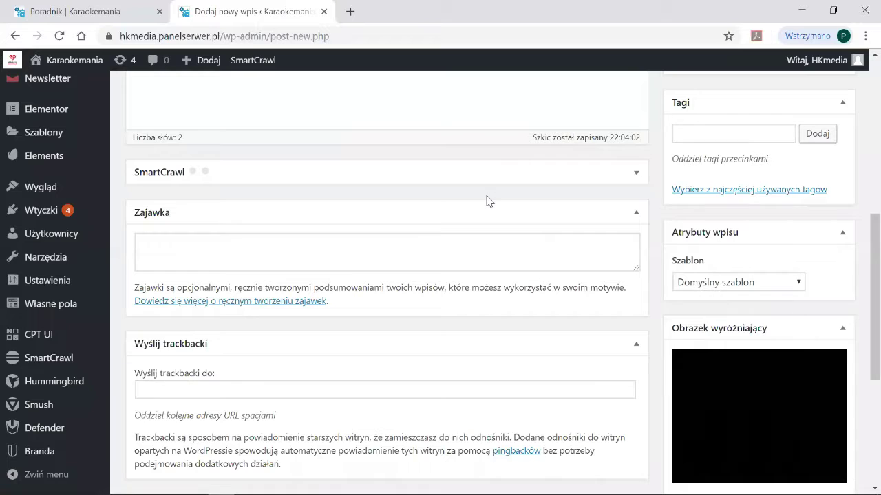
pyautogui.scroll(10, 736, 192)
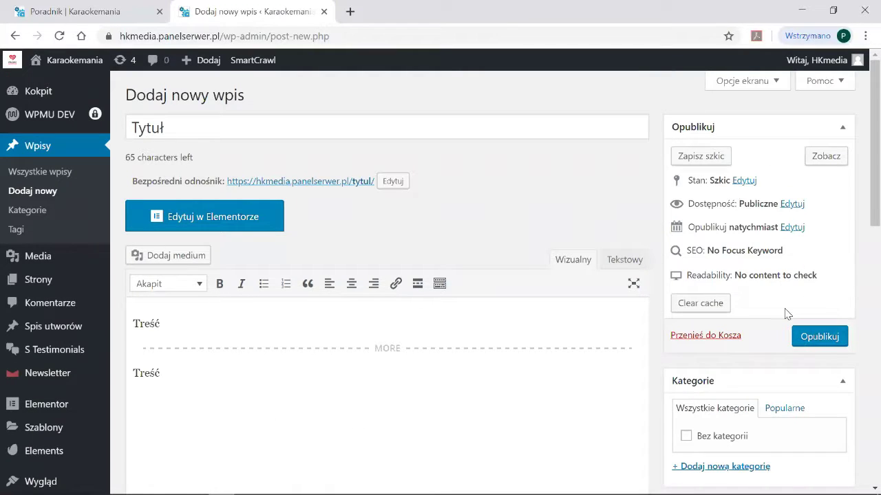
# View the live site's SPIS UTWORÓW page and start a new Spis utworów entry, leaving the unsaved post
pyautogui.click(89, 11)
pyautogui.click(695, 89)
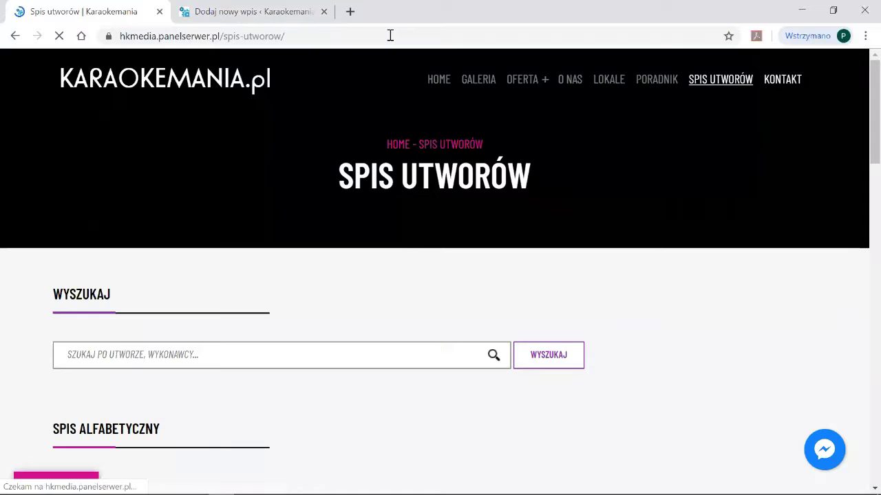
pyautogui.hotkey('ctrl', 'Tab')
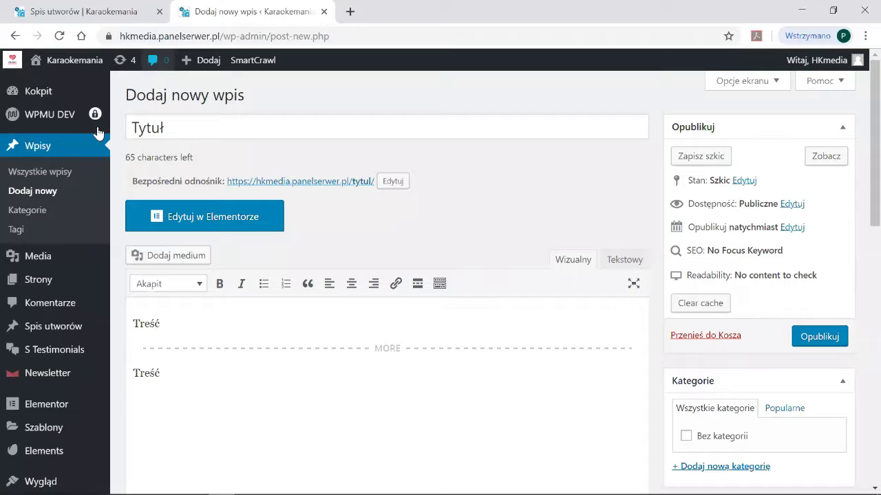
pyautogui.moveTo(47, 332)
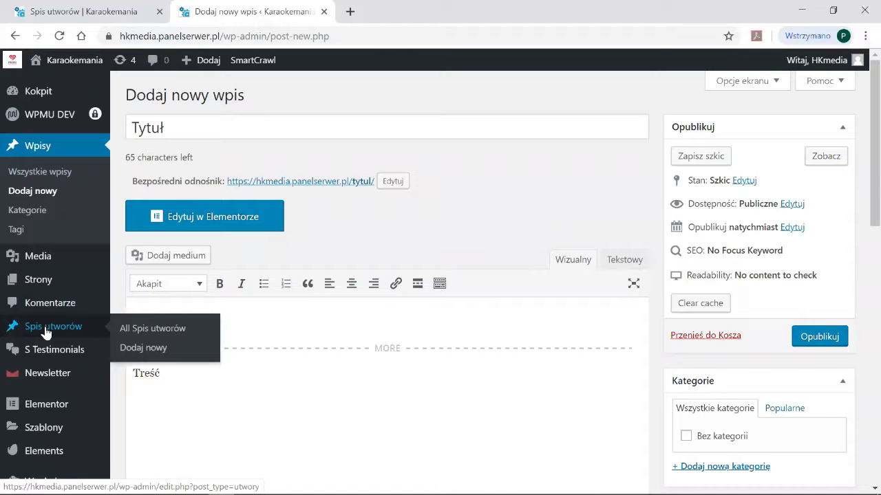
pyautogui.click(150, 349)
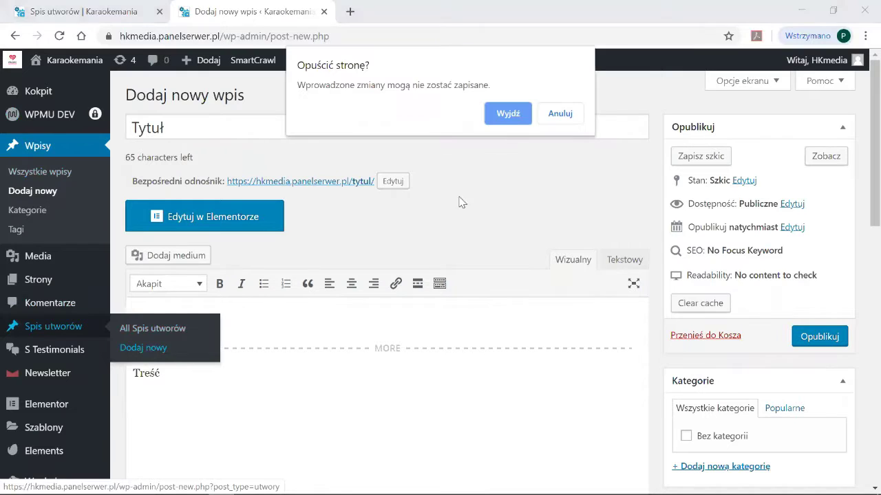
pyautogui.press('Return')
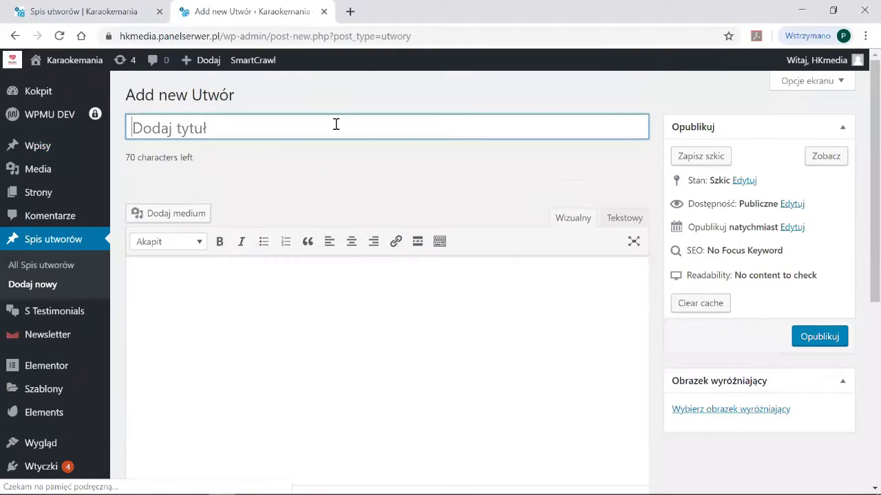
# Title the new song entry Tytuł, enter the performer's surname as its content, and compare with the live NOWOŚCI list
pyautogui.write('Tytuł')
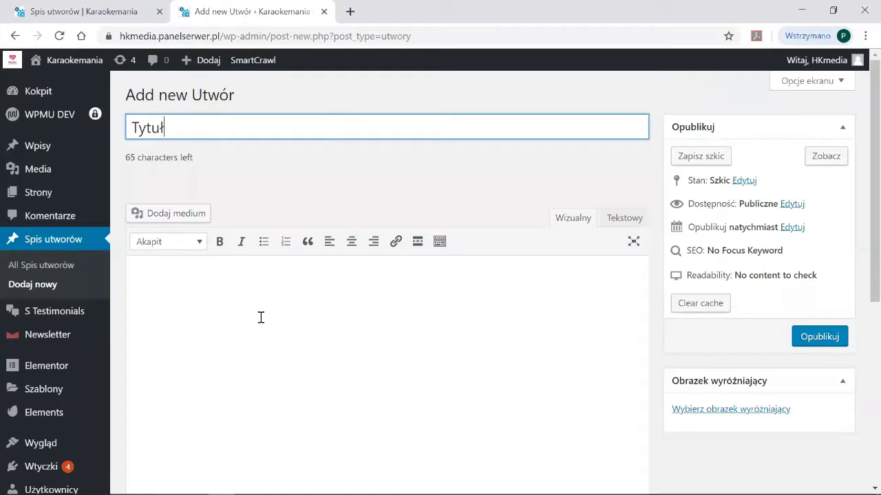
pyautogui.click(260, 318)
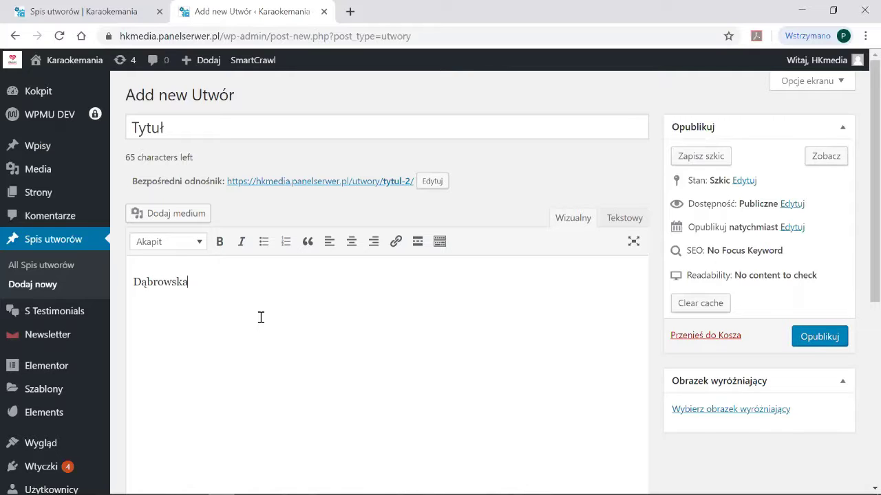
pyautogui.click(45, 6)
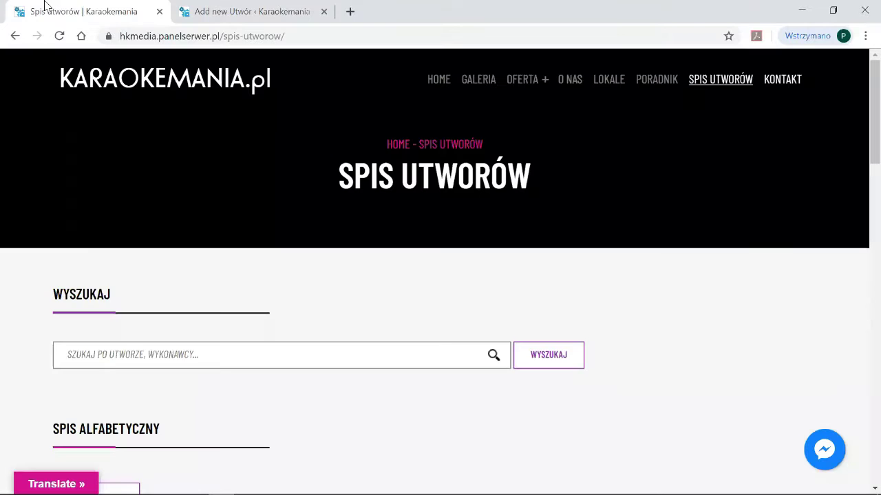
pyautogui.scroll(-8, 589, 132)
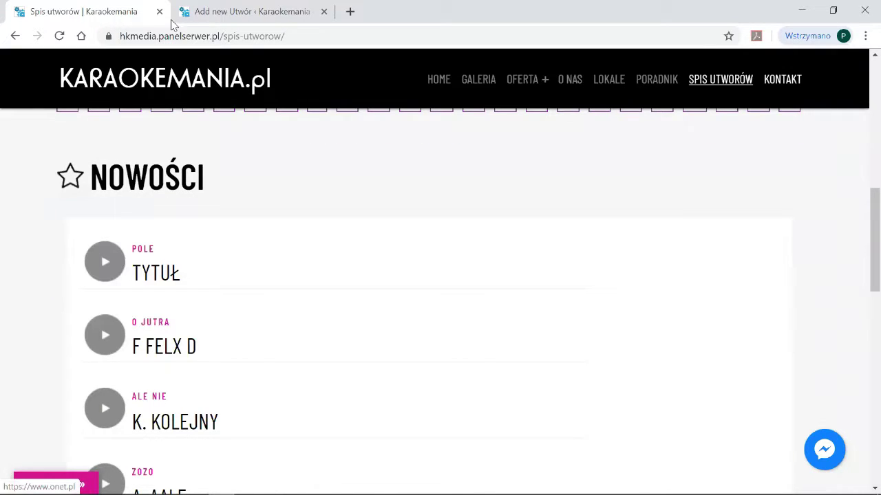
pyautogui.hotkey('ctrl', 'Tab')
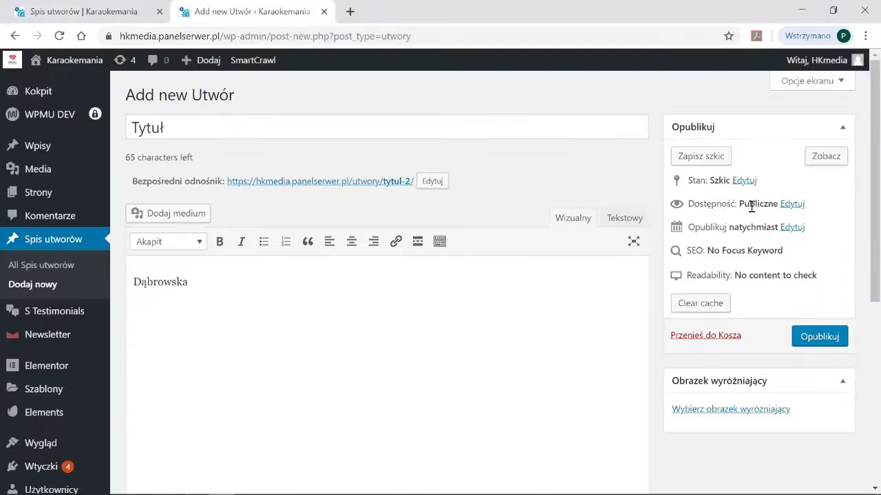
pyautogui.scroll(-10, 753, 212)
pyautogui.click(256, 330)
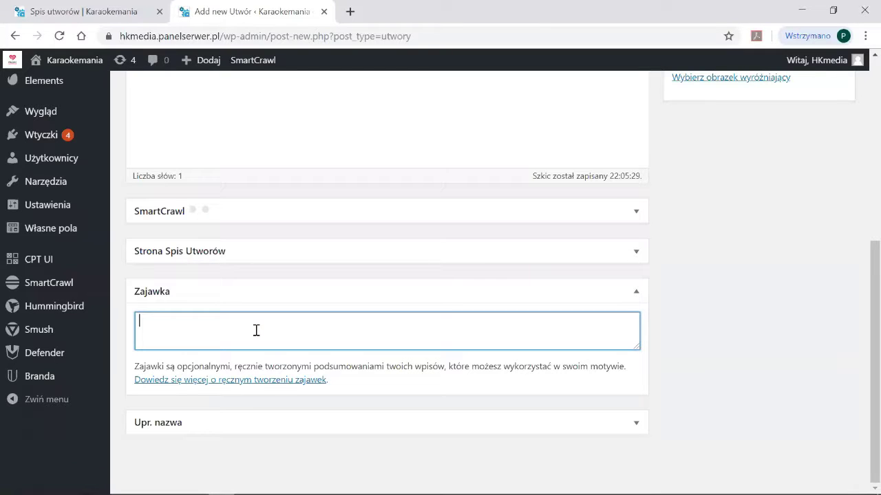
pyautogui.write('www.onet.pl')
pyautogui.scroll(10, 810, 258)
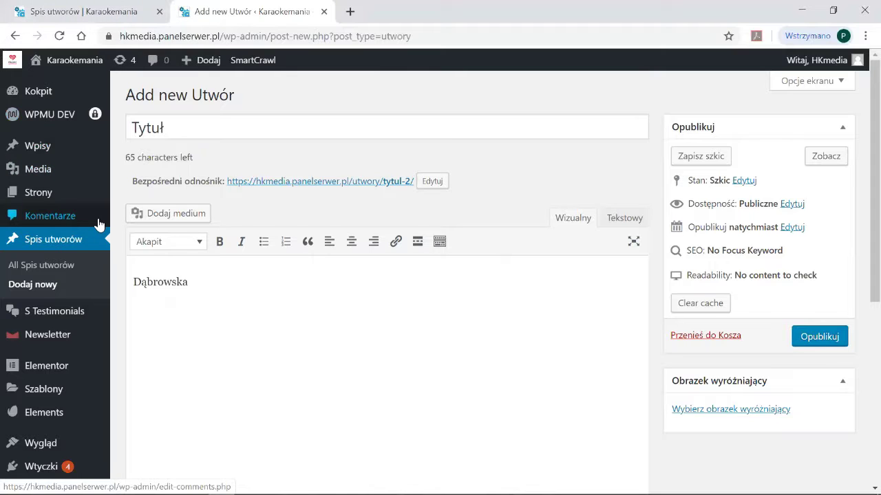
pyautogui.click(96, 11)
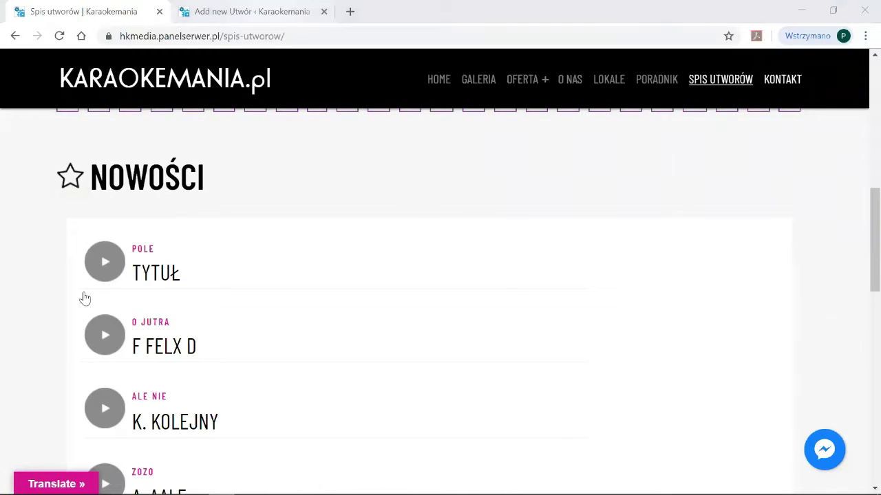
# Open the site's Menu editor from the appearance settings, leaving the unsaved song entry
pyautogui.hotkey('ctrl', 'Tab')
pyautogui.moveTo(72, 365)
pyautogui.scroll(-2, 73, 360)
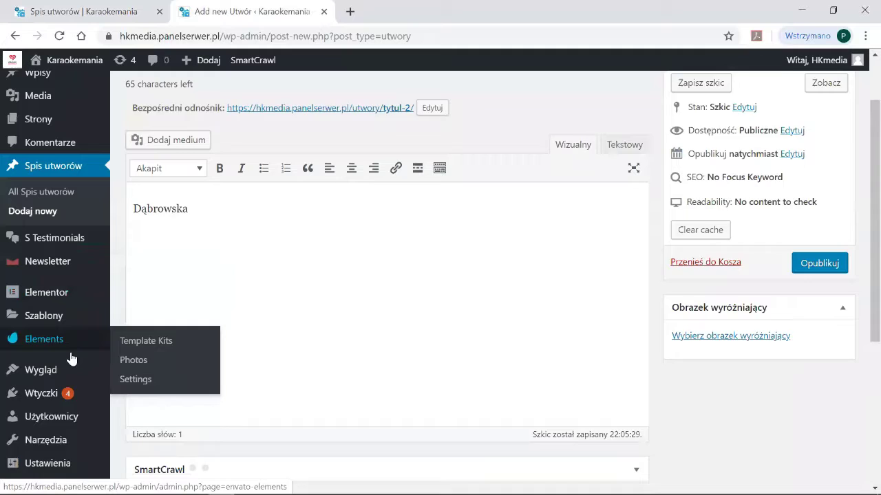
pyautogui.moveTo(114, 305)
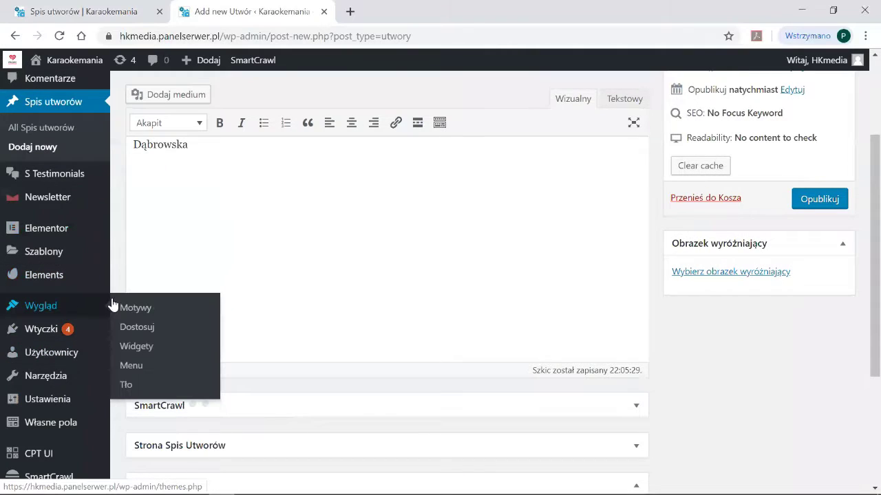
pyautogui.click(143, 367)
pyautogui.press('Return')
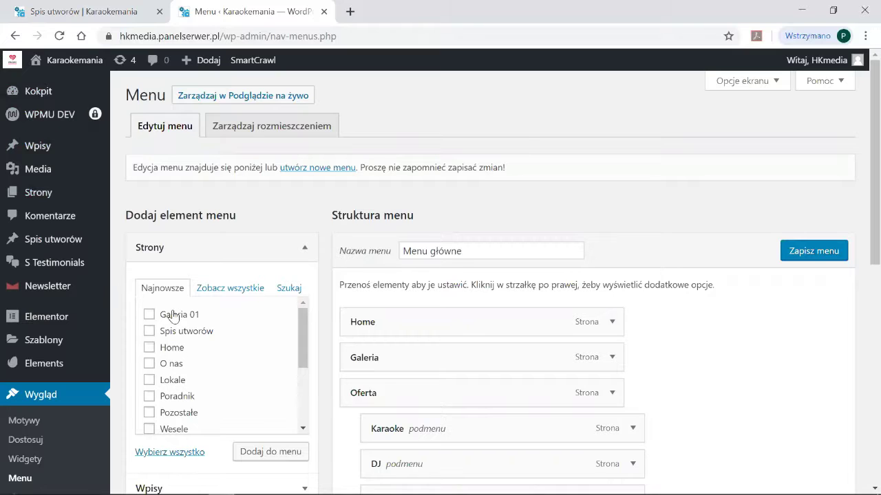
# Add the Home page to Menu główne and place the new item between O nas and Lokale
pyautogui.click(151, 346)
pyautogui.scroll(-1, 718, 317)
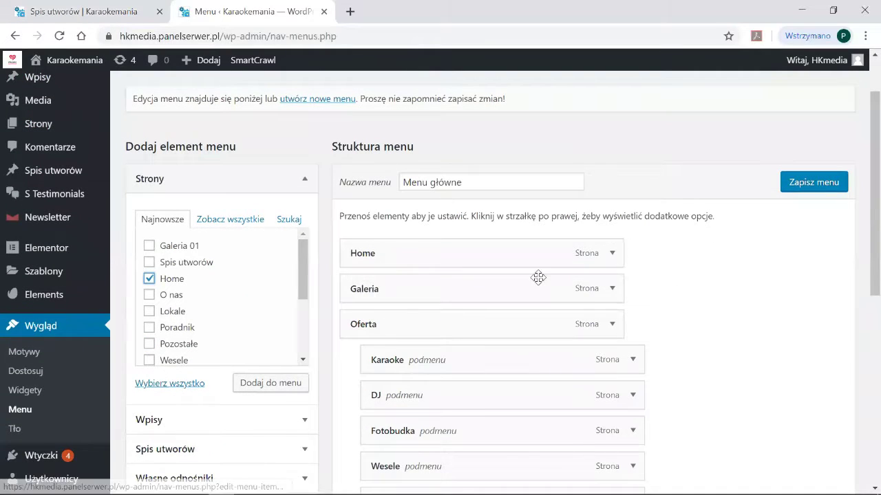
pyautogui.click(265, 384)
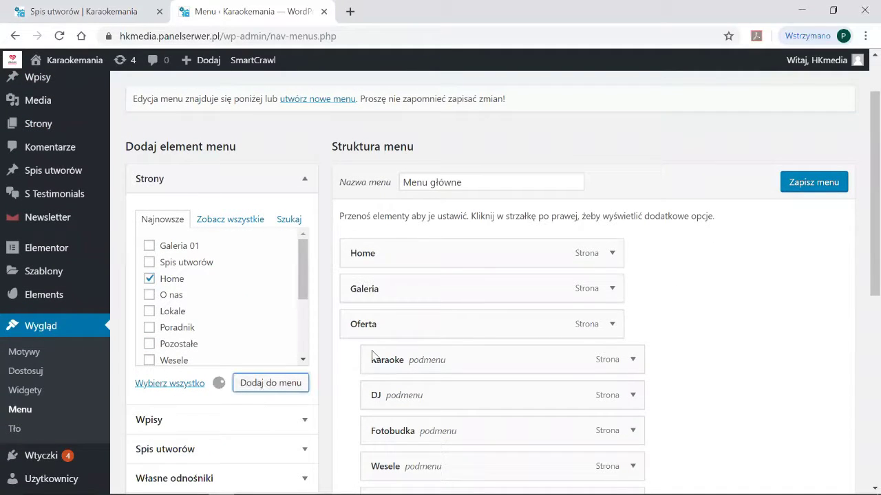
pyautogui.scroll(-6, 598, 275)
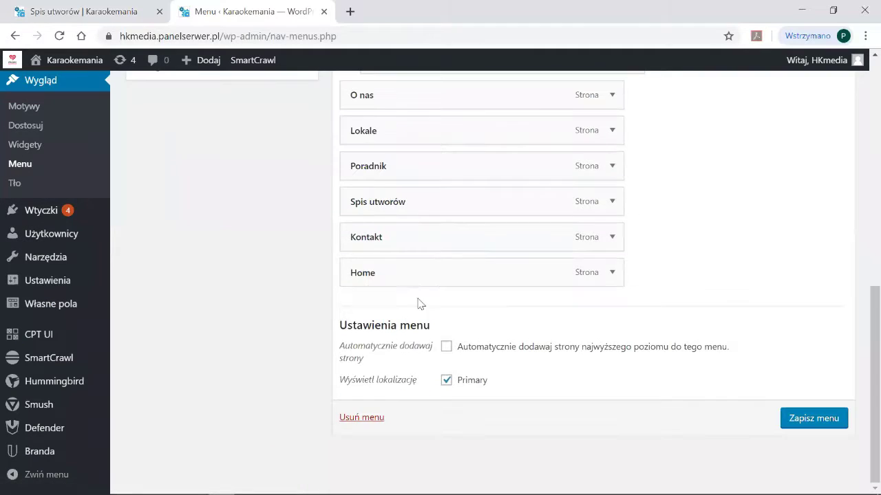
pyautogui.scroll(1, 409, 293)
pyautogui.moveTo(431, 399); pyautogui.dragTo(423, 265)
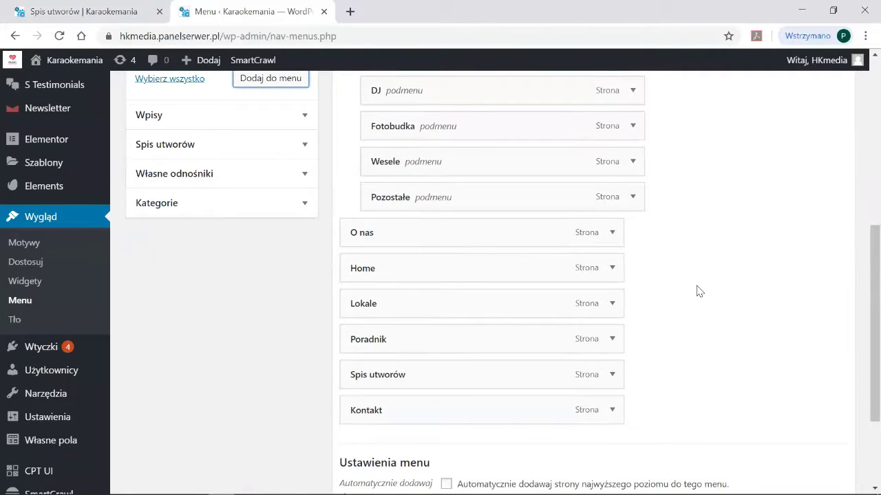
pyautogui.scroll(1, 698, 291)
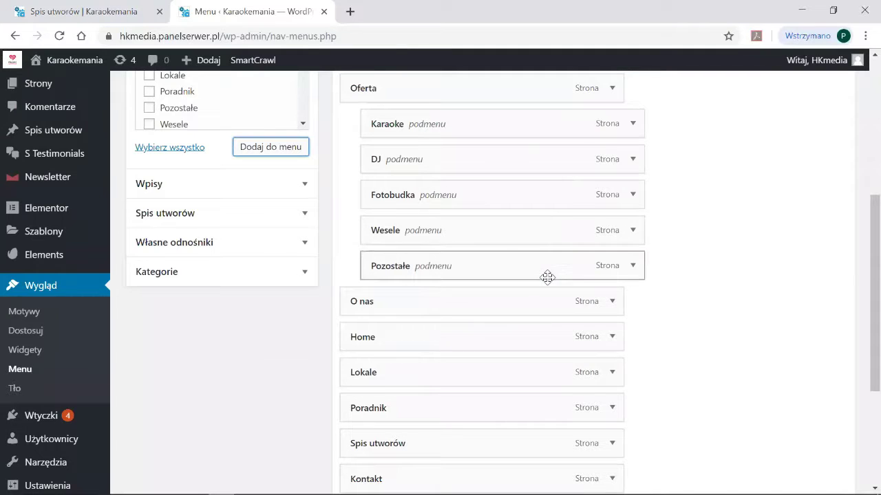
pyautogui.scroll(1, 549, 277)
pyautogui.scroll(-1, 549, 277)
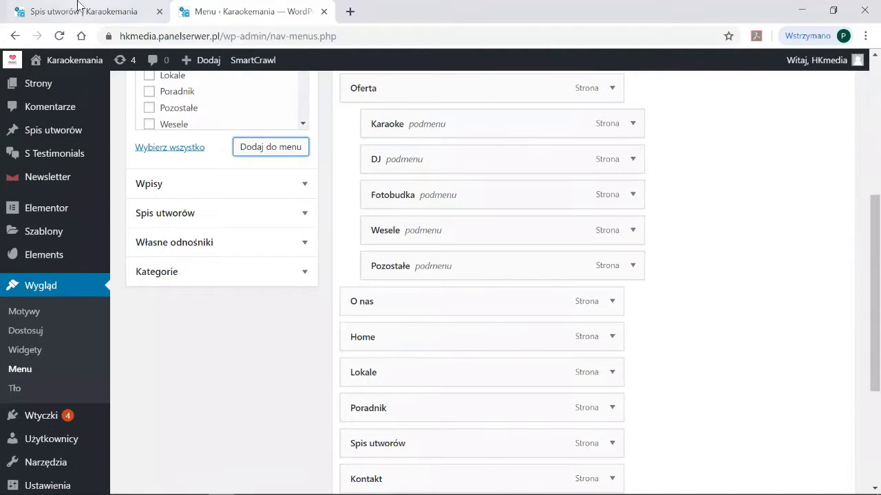
# Check the OFERTA submenu on the live site and make Lokale a submenu item of the added Home item in Menu główne
pyautogui.click(90, 15)
pyautogui.moveTo(543, 87)
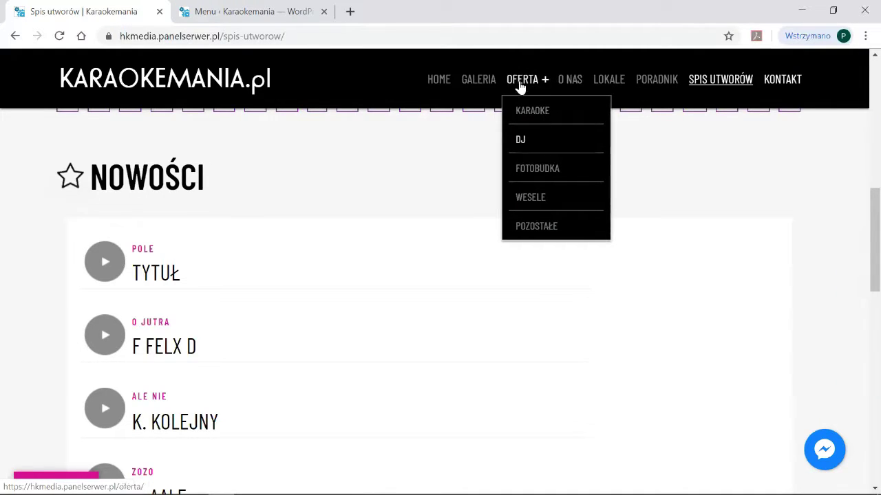
pyautogui.click(234, 11)
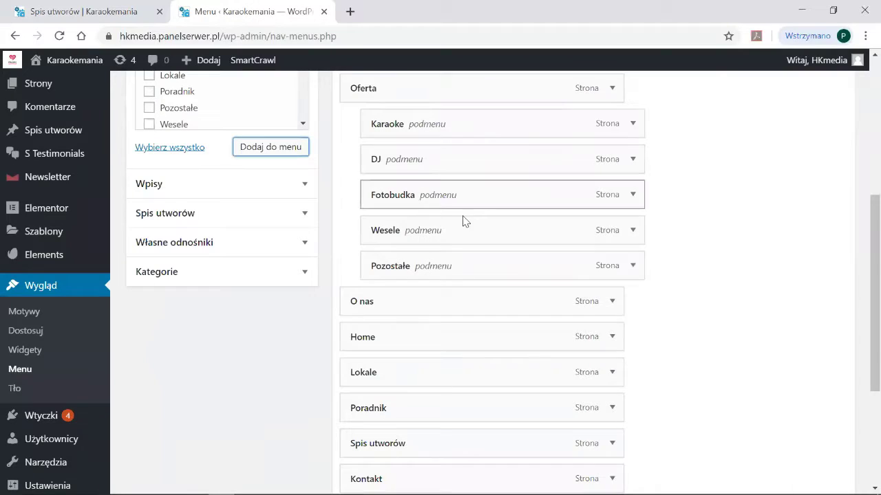
pyautogui.moveTo(377, 371); pyautogui.dragTo(451, 358)
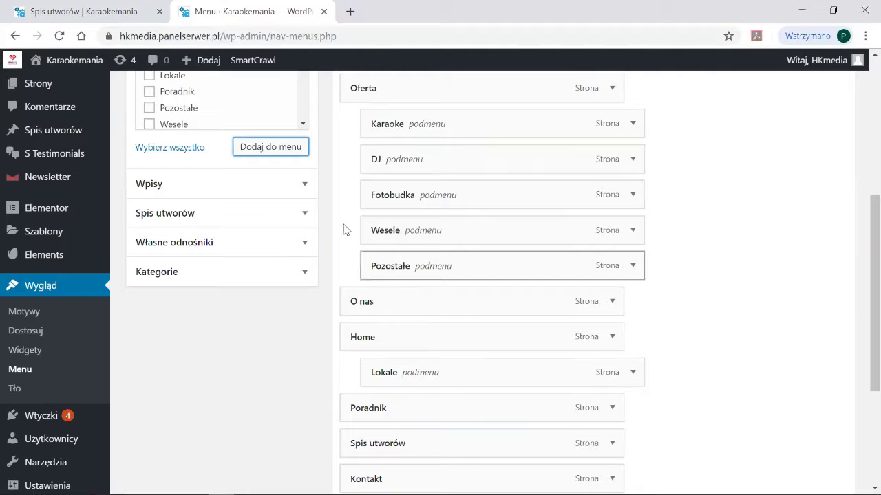
# Review the structure and settings of Menu główne, and return to the live SPIS UTWORÓW page
pyautogui.scroll(-3, 724, 289)
pyautogui.scroll(4, 716, 282)
pyautogui.scroll(-4, 757, 344)
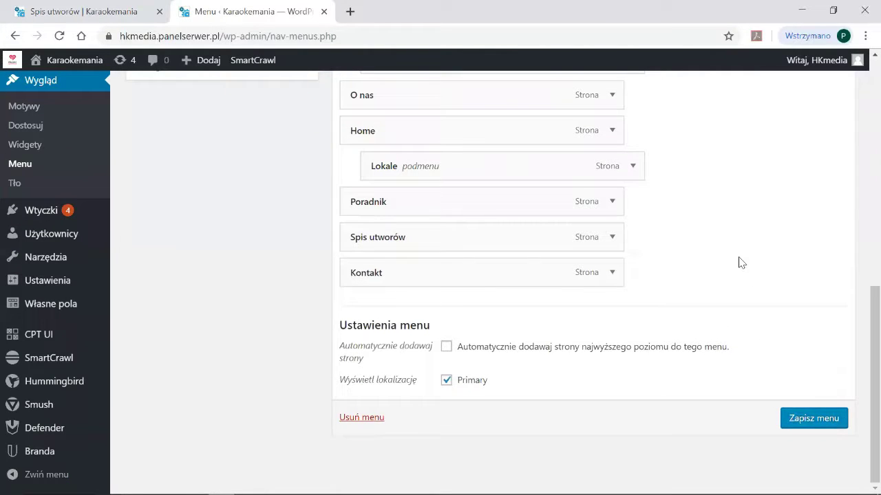
pyautogui.scroll(3, 740, 262)
pyautogui.scroll(-1, 739, 261)
pyautogui.click(120, 11)
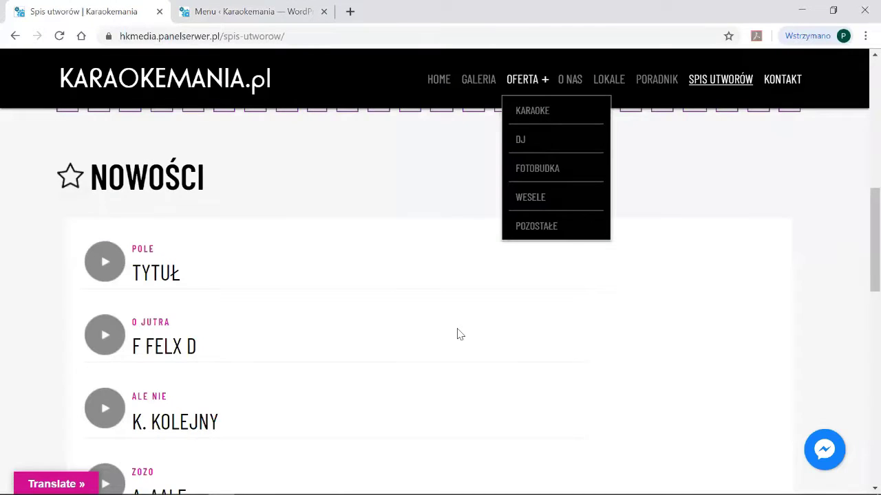
# Check the footer of the live Spis utworów page and open the Widgety admin page, leaving the unsaved menu changes
pyautogui.scroll(-10, 460, 335)
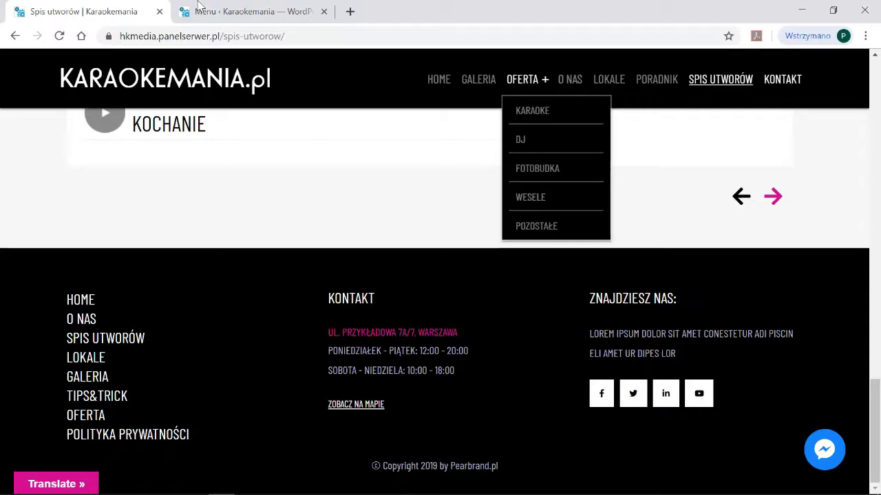
pyautogui.hotkey('ctrl', 'Tab')
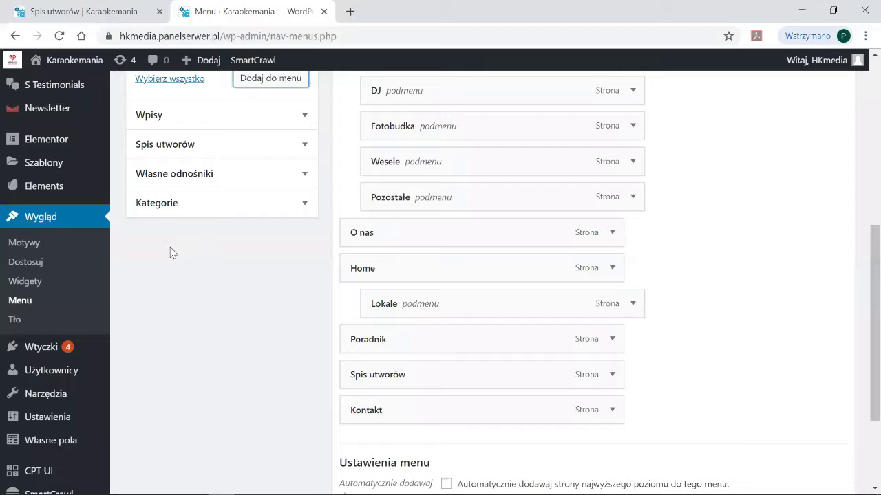
pyautogui.click(37, 286)
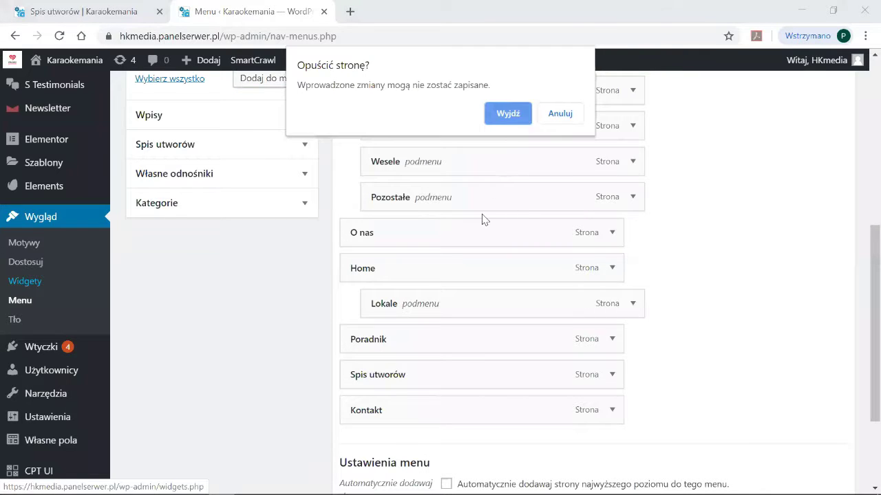
pyautogui.press('Return')
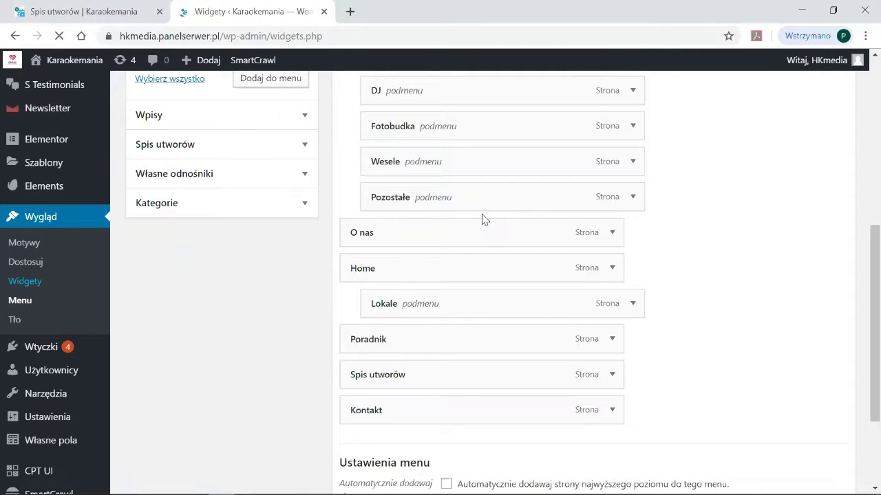
pyautogui.hotkey('ctrl', 'Tab')
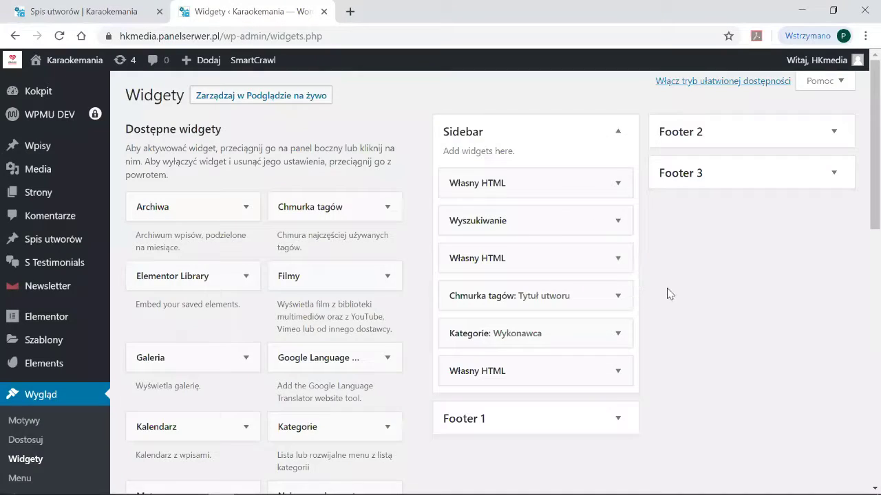
# Change the O nas link text to "O nas tresc" in the Własny HTML widget of Footer 1
pyautogui.scroll(-1, 668, 291)
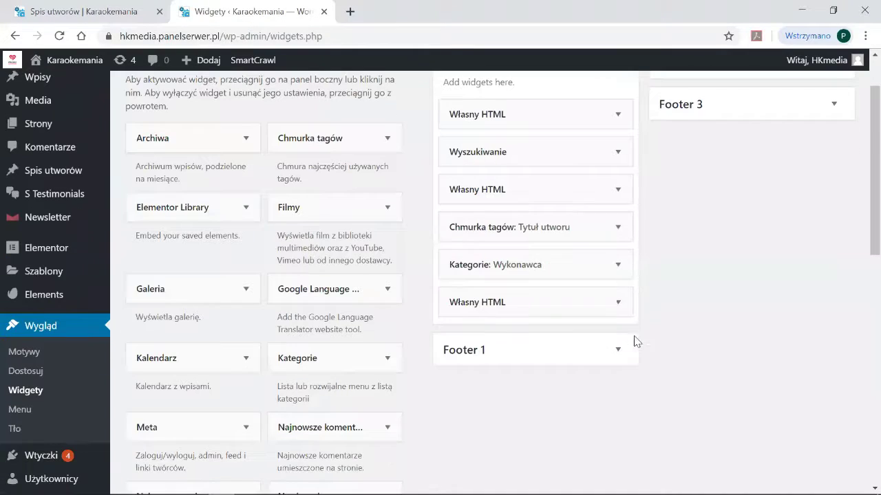
pyautogui.click(624, 353)
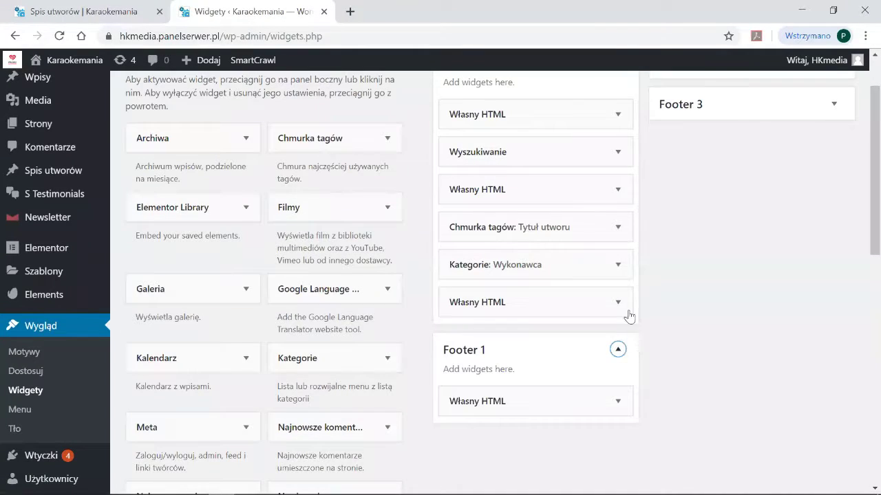
pyautogui.click(619, 403)
pyautogui.scroll(-5, 722, 323)
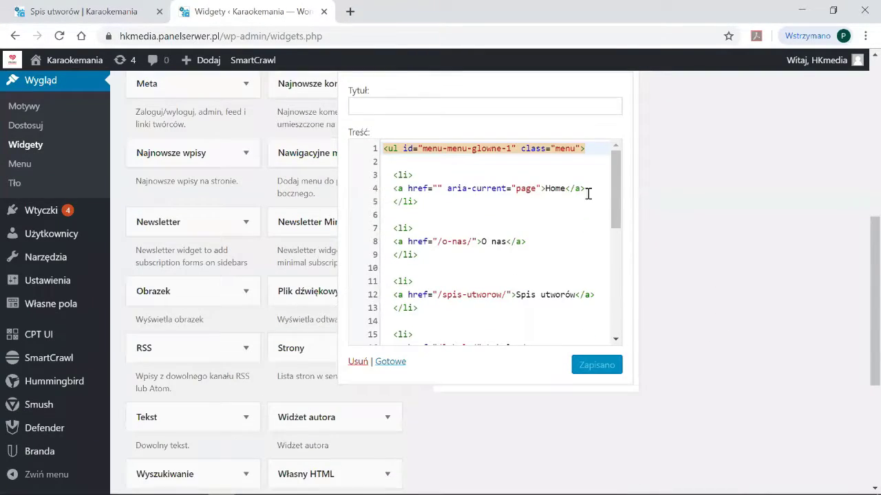
pyautogui.click(546, 191)
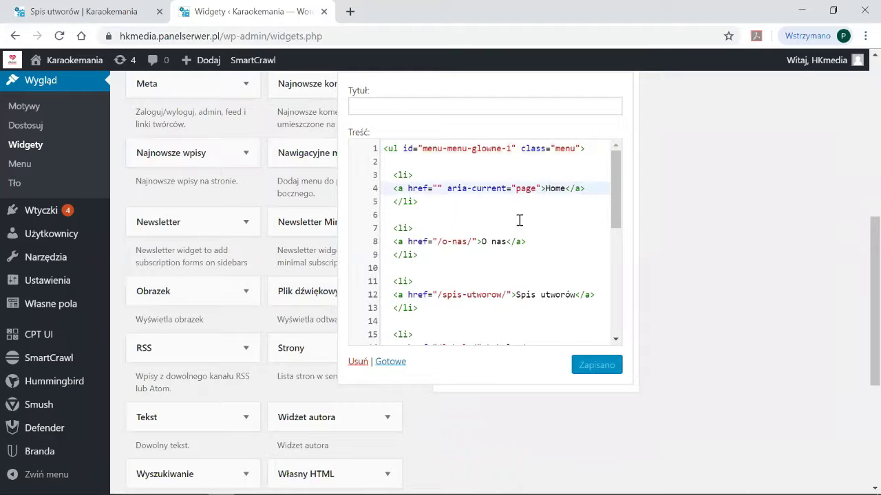
pyautogui.moveTo(481, 242); pyautogui.dragTo(506, 243)
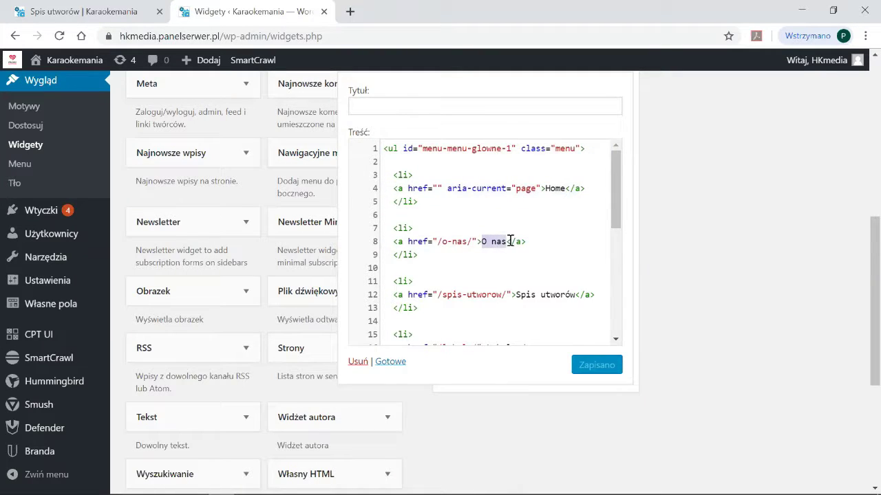
pyautogui.click(510, 242)
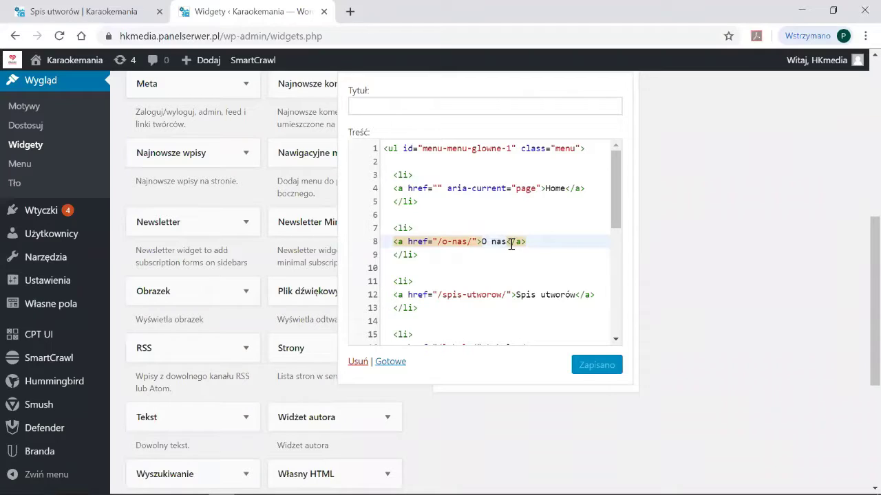
pyautogui.write('sc')
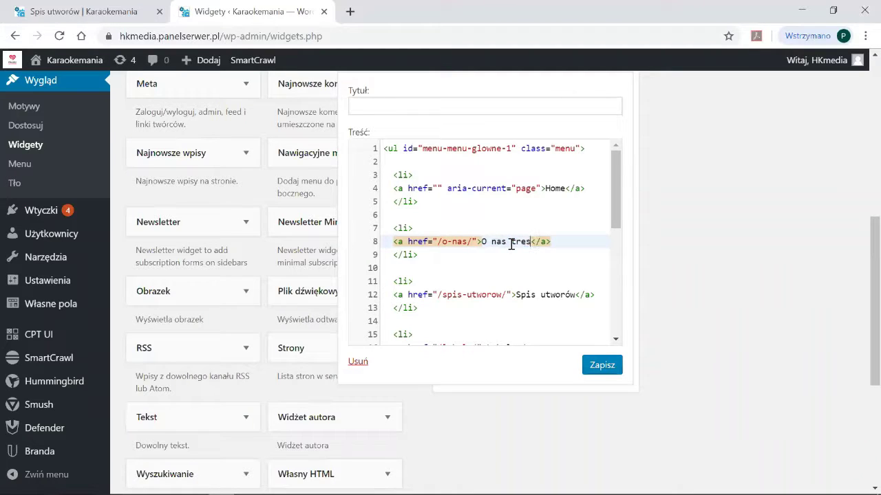
pyautogui.moveTo(438, 241); pyautogui.dragTo(473, 242)
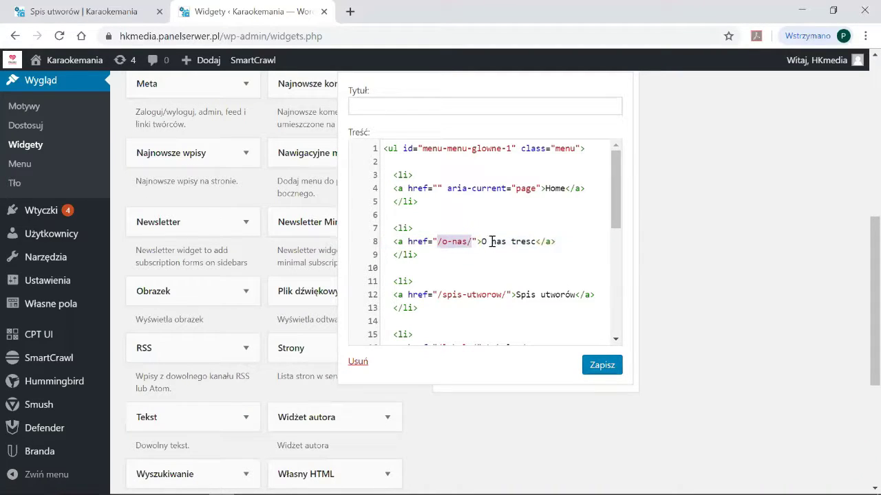
pyautogui.click(598, 375)
# Check the live footer and set the Poniedziałek - piątek opening time to 14:00 in the Własny HTML widget of Footer 2
pyautogui.scroll(2, 753, 301)
pyautogui.click(82, 11)
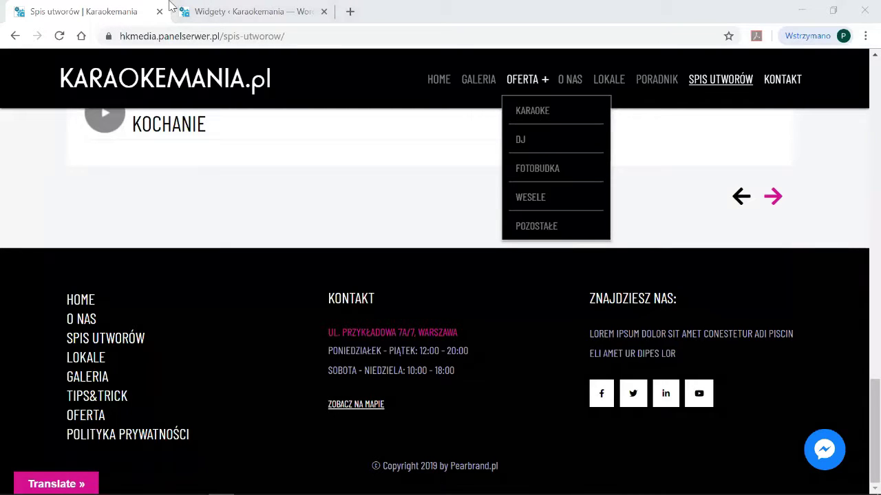
pyautogui.hotkey('ctrl', 'Tab')
pyautogui.scroll(3, 772, 277)
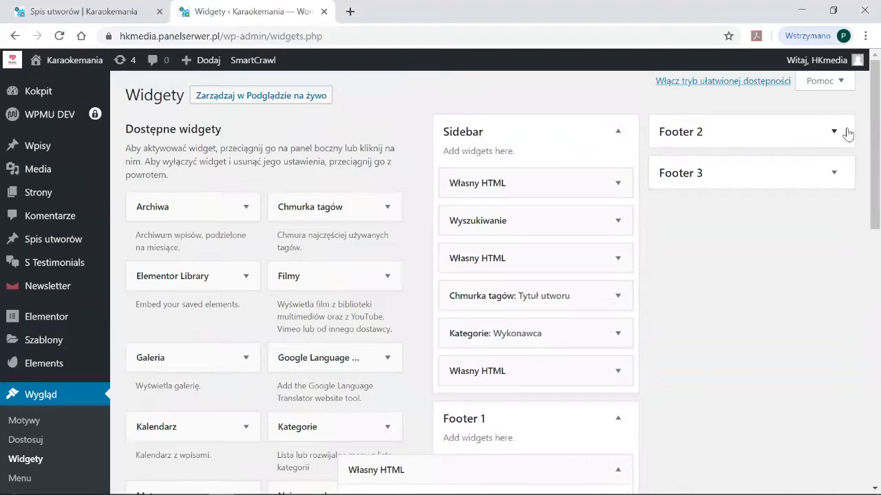
pyautogui.click(834, 130)
pyautogui.click(834, 183)
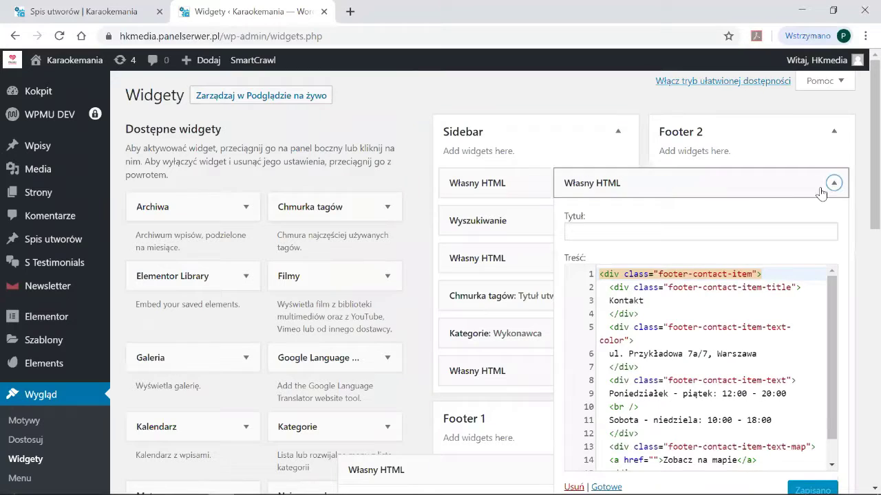
pyautogui.click(730, 394)
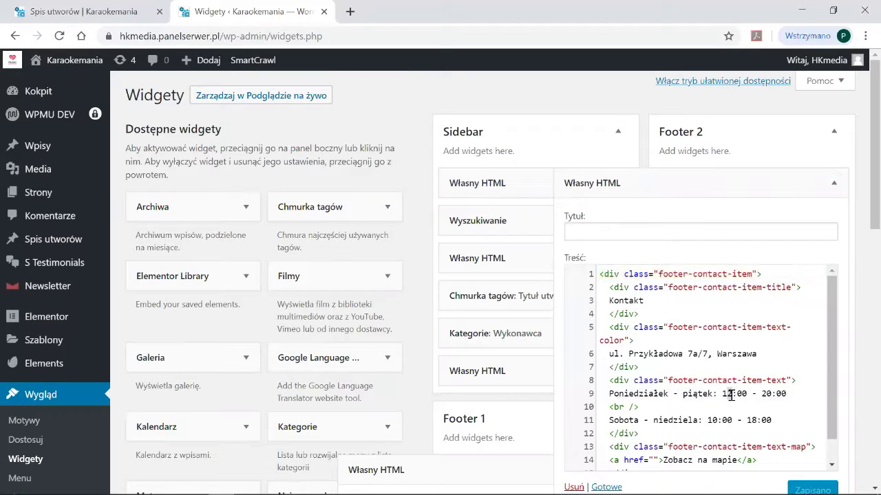
pyautogui.write('4')
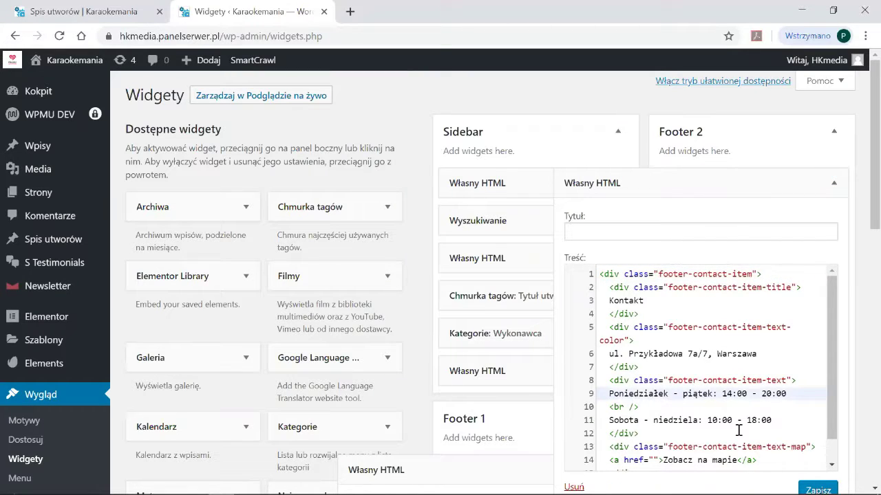
pyautogui.scroll(-1, 817, 444)
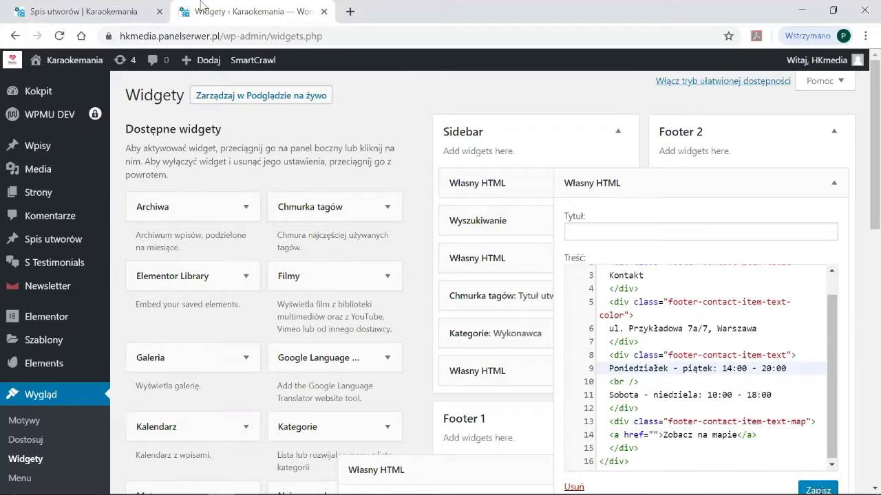
# Compare with the live footer, collapse the Footer 2 widget and open the Własny HTML widget of Footer 3 at its social media links
pyautogui.click(114, 12)
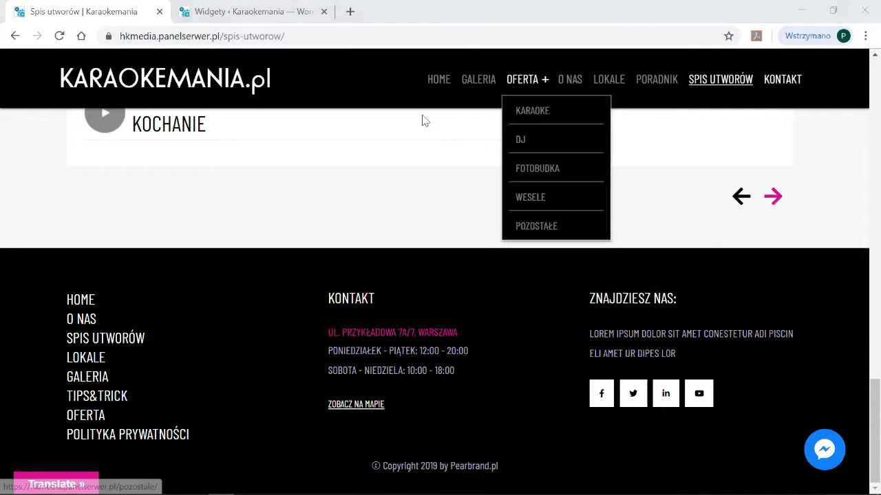
pyautogui.click(310, 14)
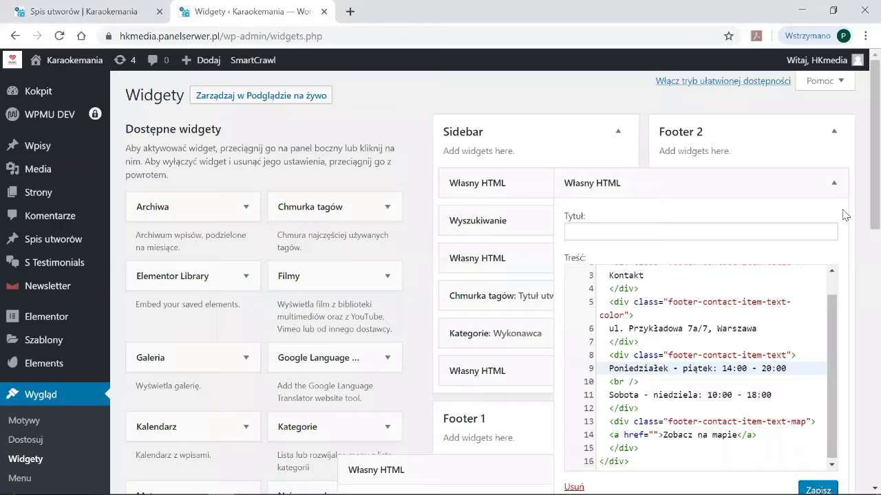
pyautogui.click(835, 183)
pyautogui.click(835, 231)
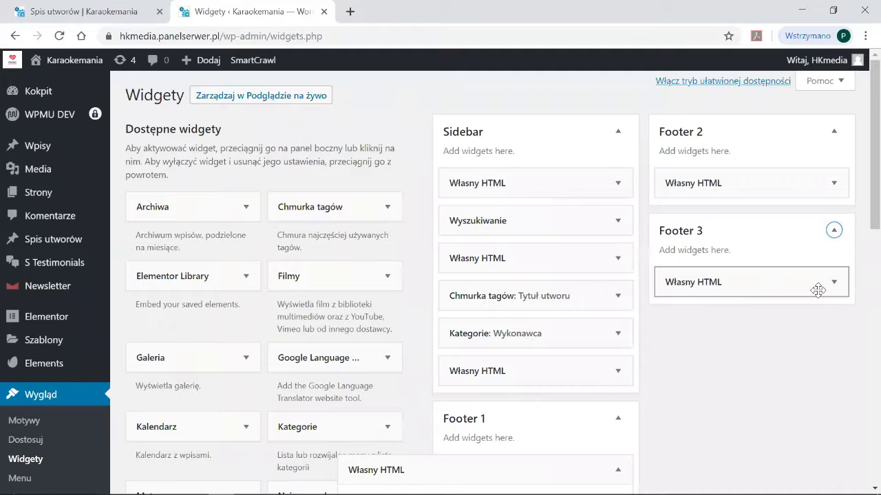
pyautogui.click(833, 281)
pyautogui.scroll(-2, 862, 296)
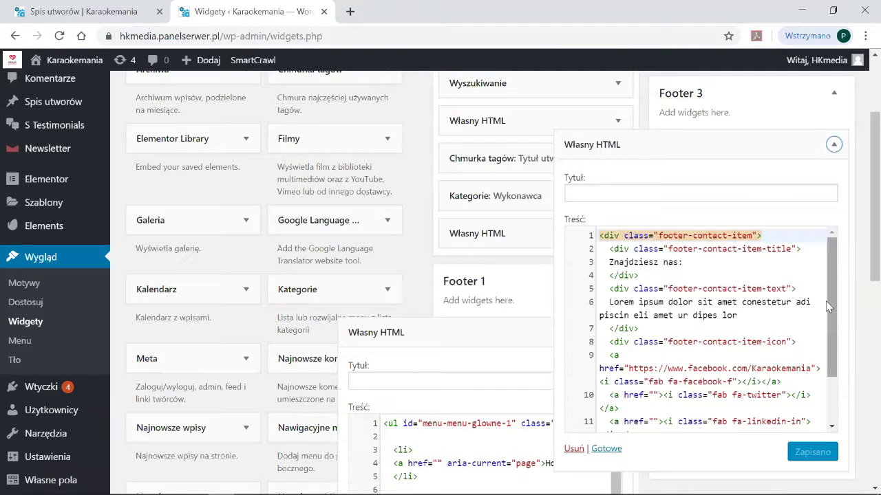
pyautogui.scroll(-2, 647, 315)
pyautogui.moveTo(626, 316); pyautogui.dragTo(812, 316)
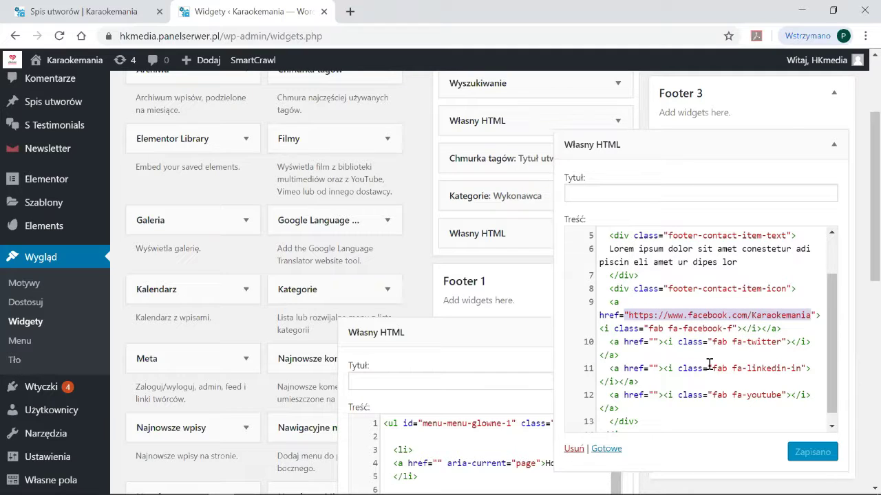
pyautogui.click(653, 342)
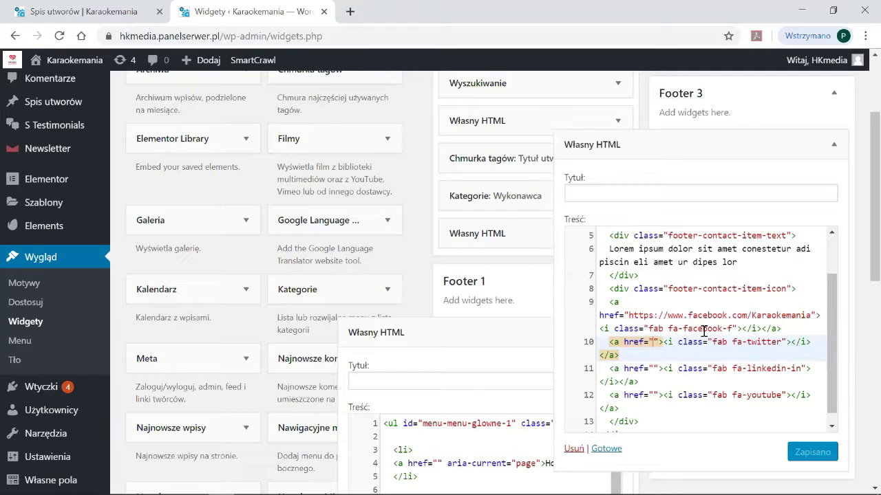
pyautogui.write('"https://www.facebook.com/Karaokemania')
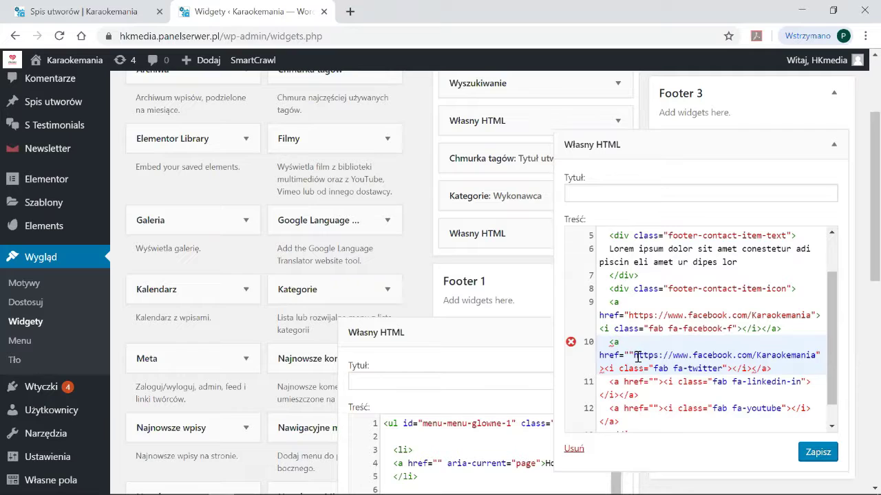
pyautogui.hotkey('ctrl', 'z')
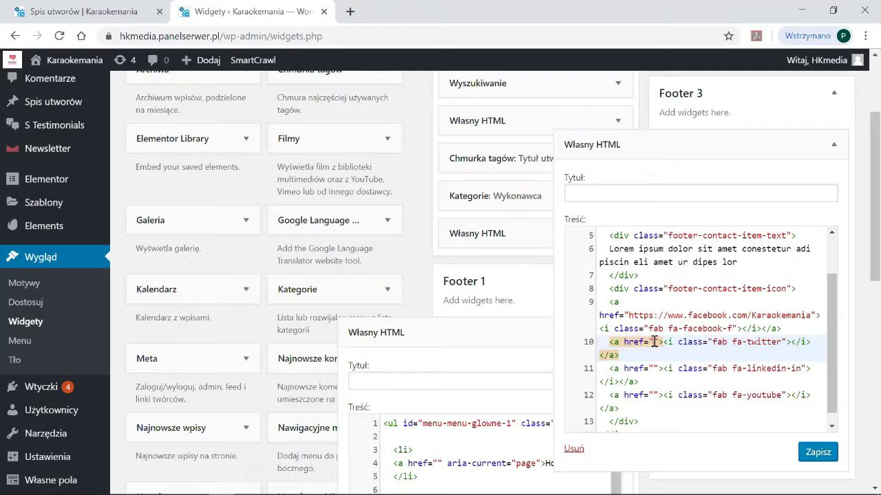
pyautogui.moveTo(628, 315); pyautogui.dragTo(810, 315)
pyautogui.hotkey('ctrl', 'c')
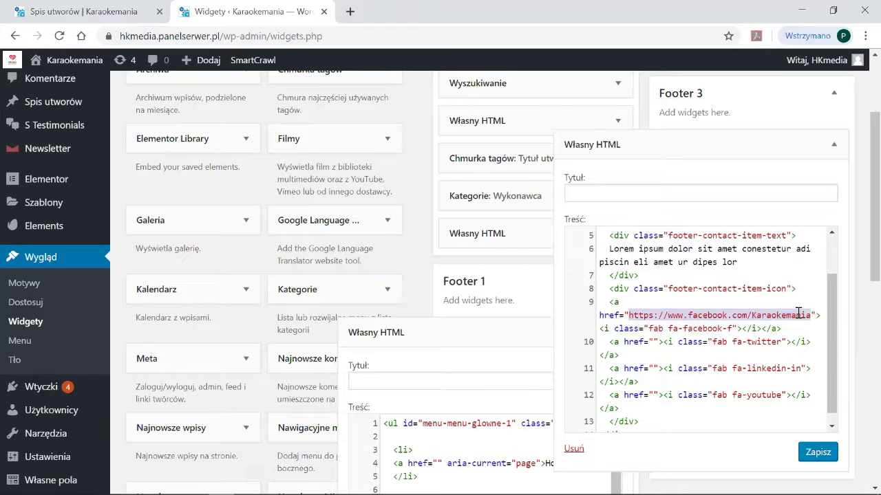
pyautogui.click(655, 341)
pyautogui.hotkey('ctrl', 'v')
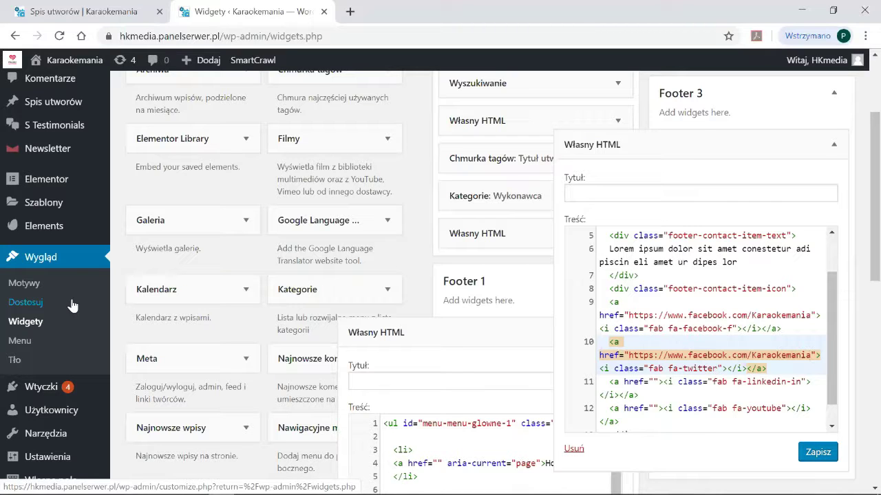
# Open the Newsletter plugin's Panel główny, leaving the unsaved widget changes
pyautogui.moveTo(67, 158)
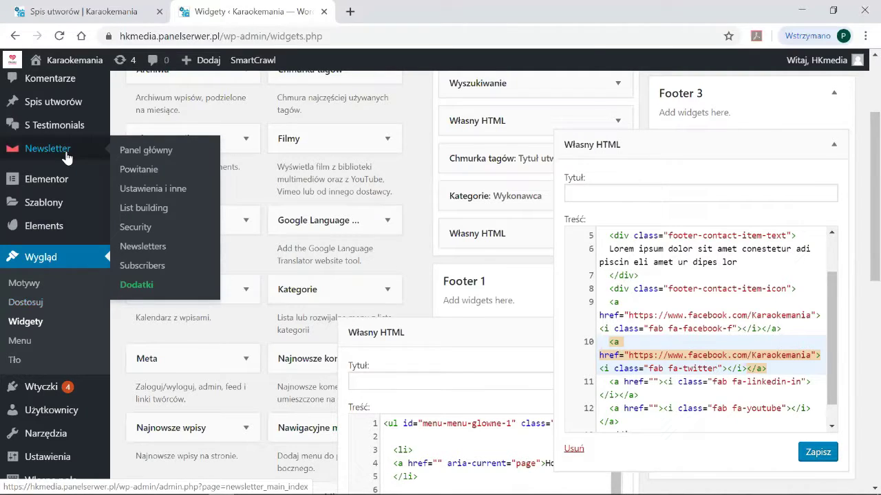
pyautogui.click(67, 157)
pyautogui.click(516, 114)
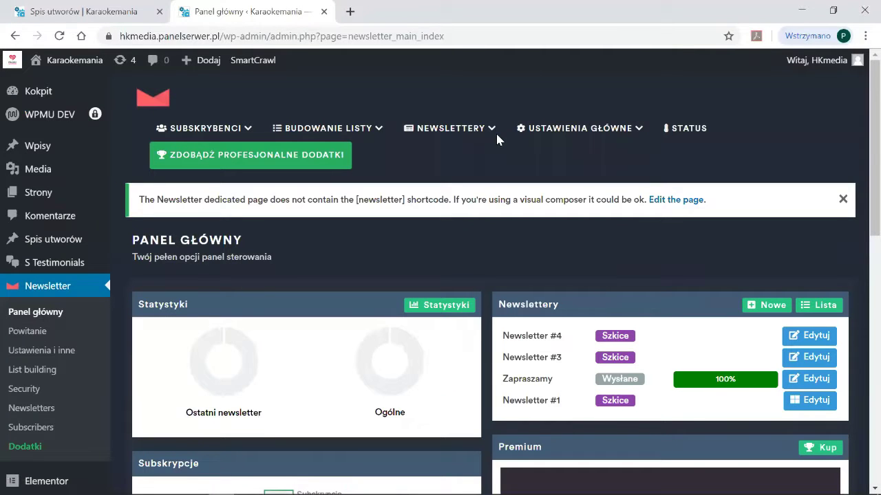
# Open the newsletter's Główne ustawienia and select the sender's e-mail address in the basic settings
pyautogui.moveTo(610, 130)
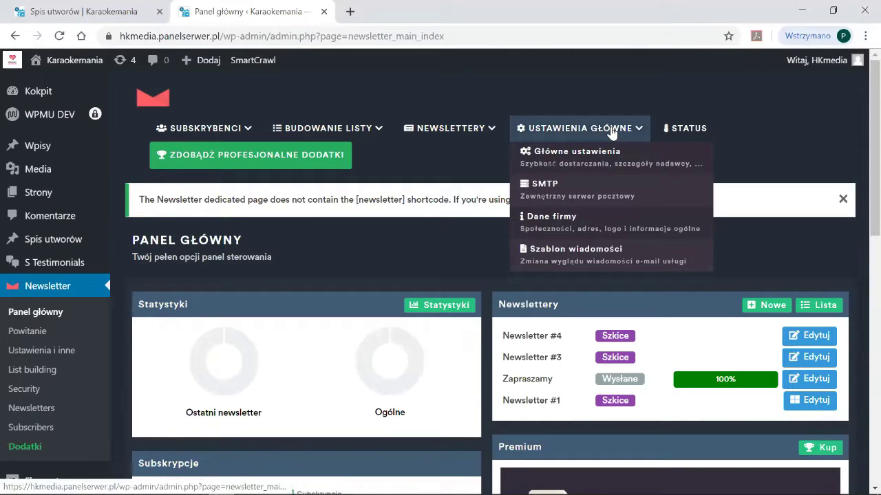
pyautogui.click(598, 158)
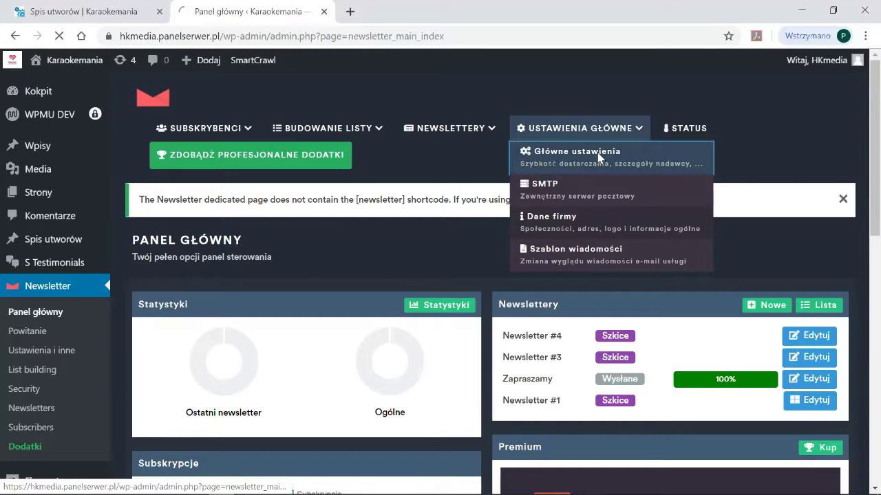
pyautogui.scroll(-1, 270, 274)
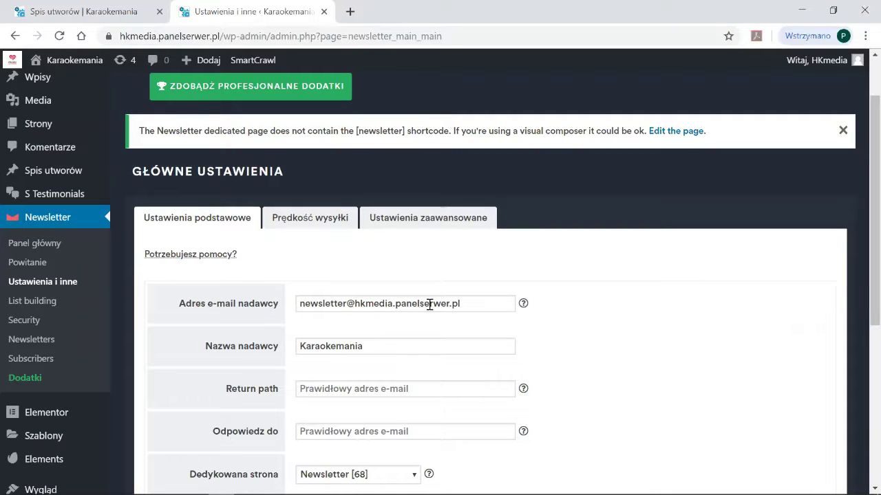
pyautogui.moveTo(468, 303); pyautogui.dragTo(295, 304)
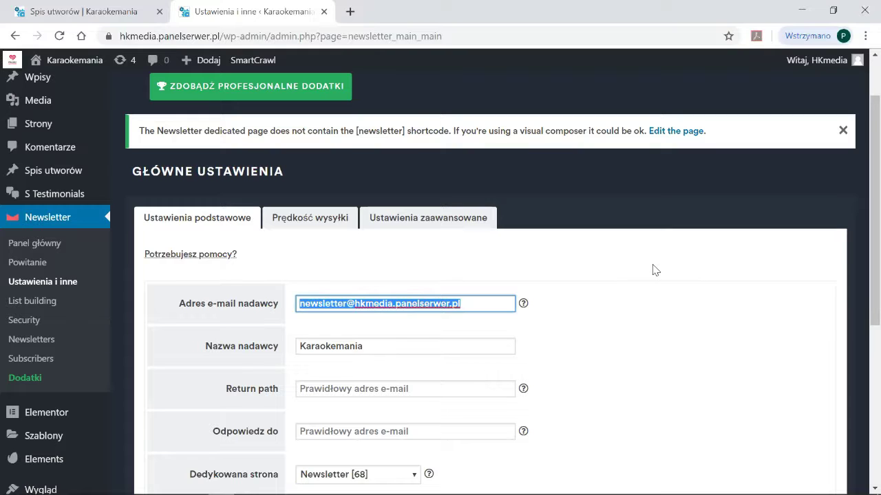
# Look over the newsletter's basic sender settings and clear the selection in the sender's e-mail field
pyautogui.scroll(-2, 649, 249)
pyautogui.scroll(2, 649, 249)
pyautogui.click(352, 303)
pyautogui.scroll(1, 582, 250)
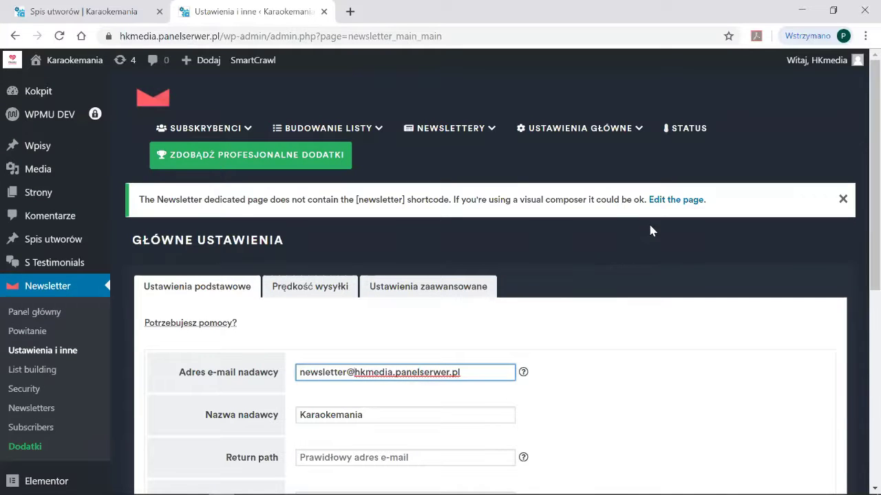
# Open the newsletter's Dane firmy settings and review the header and footer fields, from the logo to Tekst Copyright
pyautogui.moveTo(615, 135)
pyautogui.click(583, 227)
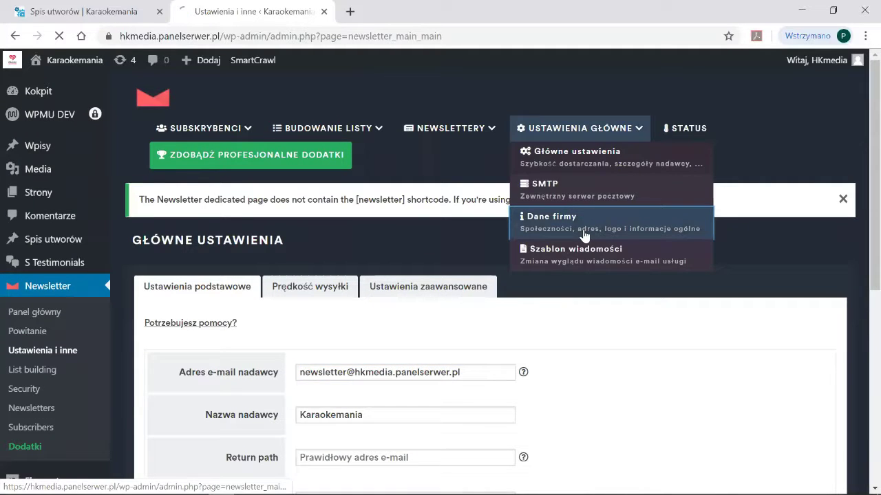
pyautogui.scroll(-3, 580, 232)
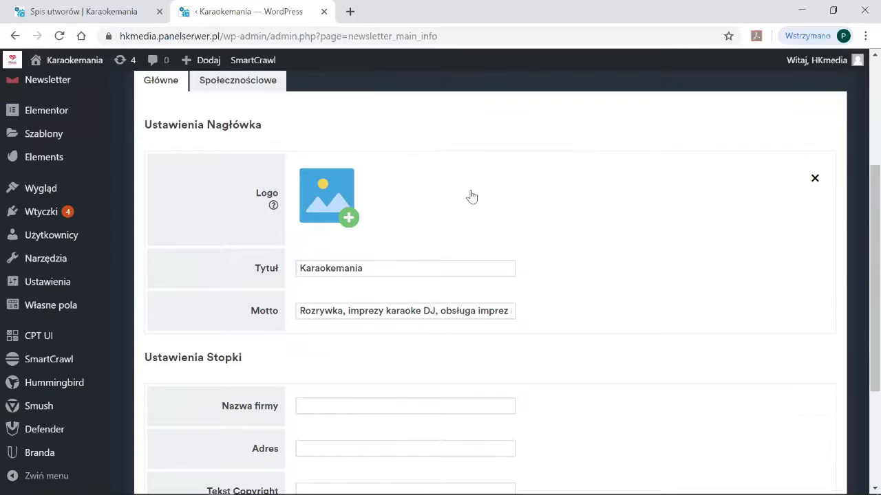
pyautogui.scroll(-1, 295, 176)
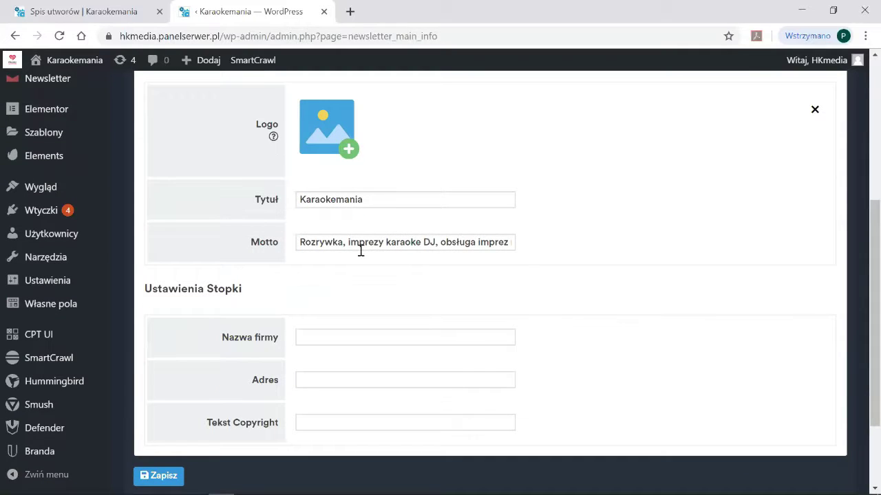
pyautogui.scroll(-2, 328, 342)
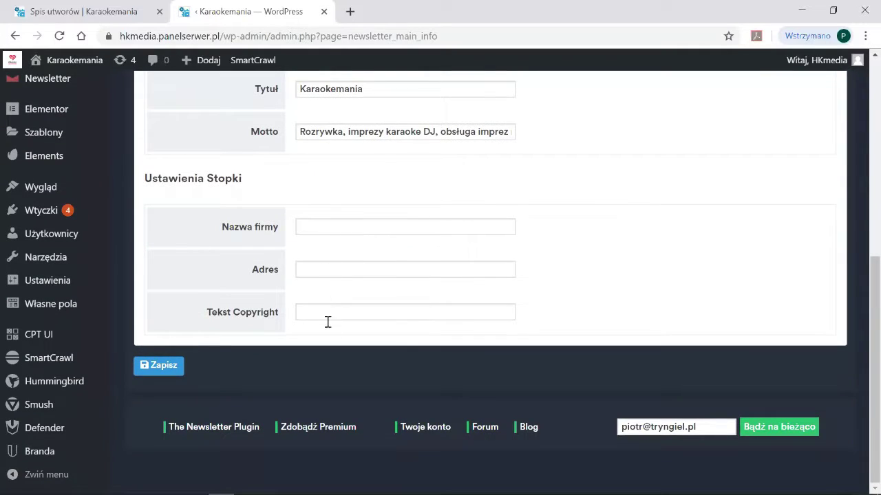
pyautogui.scroll(7, 327, 322)
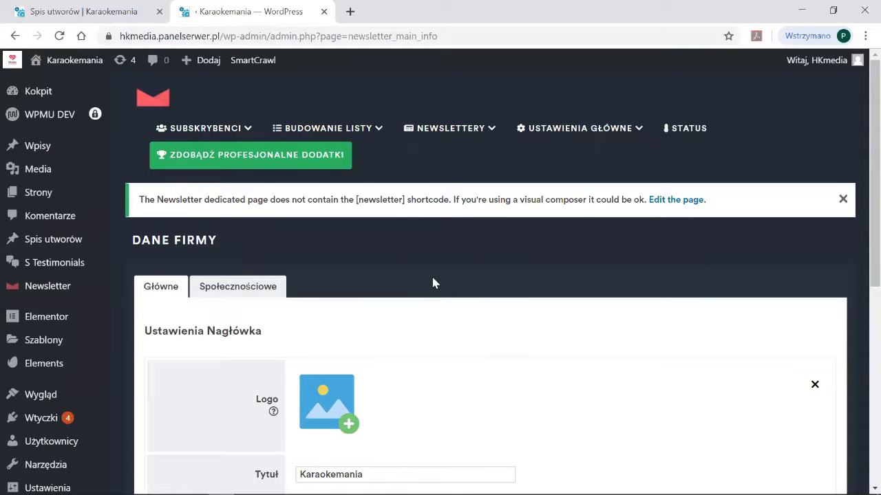
# Start a new newsletter, look through the available templates and choose the Default one
pyautogui.moveTo(463, 137)
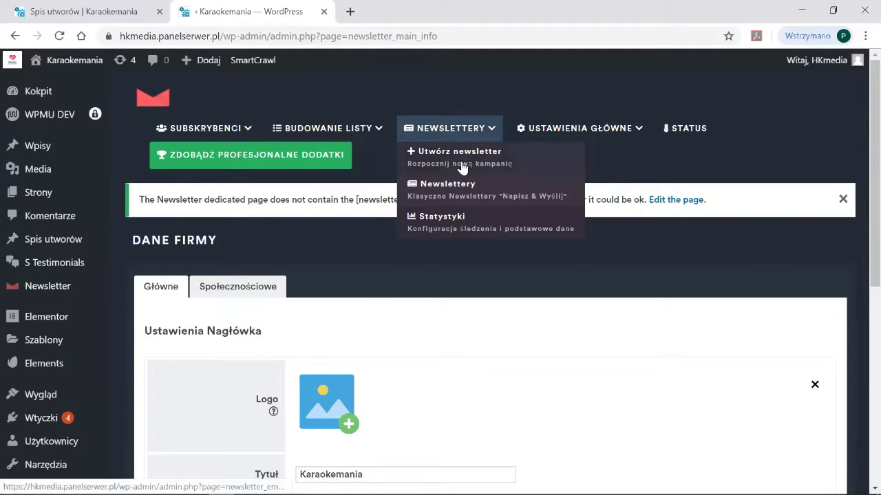
pyautogui.click(463, 169)
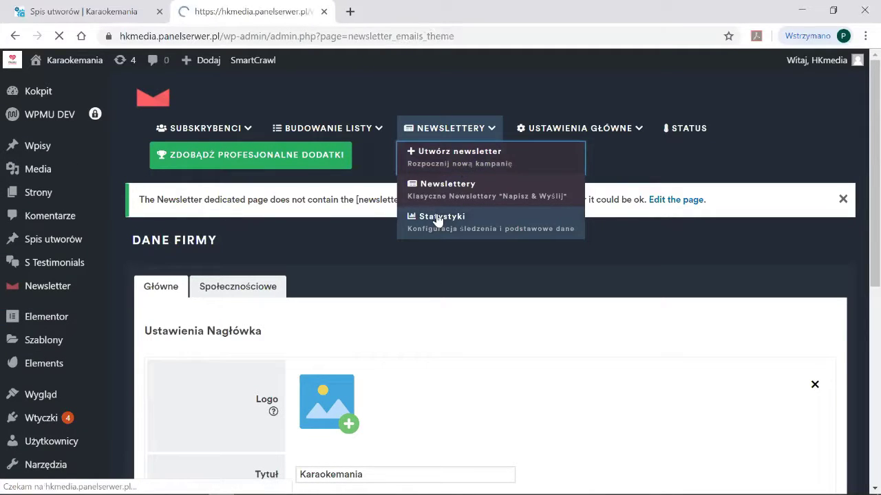
pyautogui.scroll(-2, 437, 220)
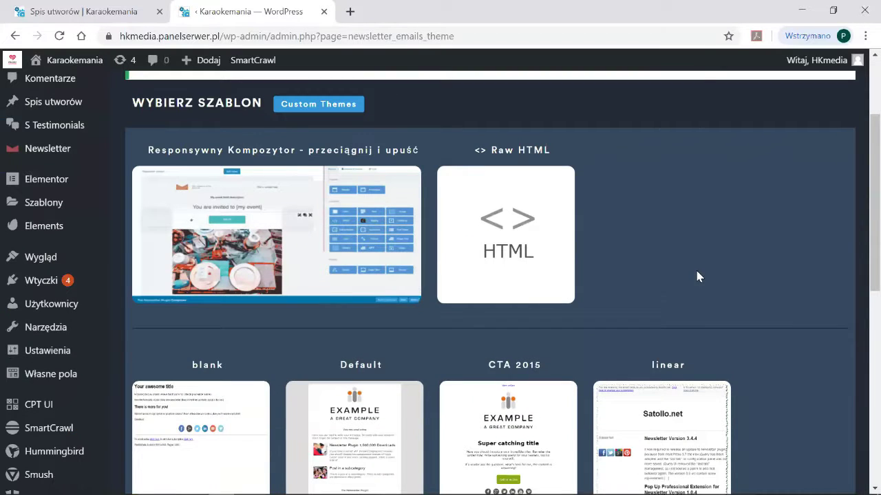
pyautogui.scroll(-3, 777, 275)
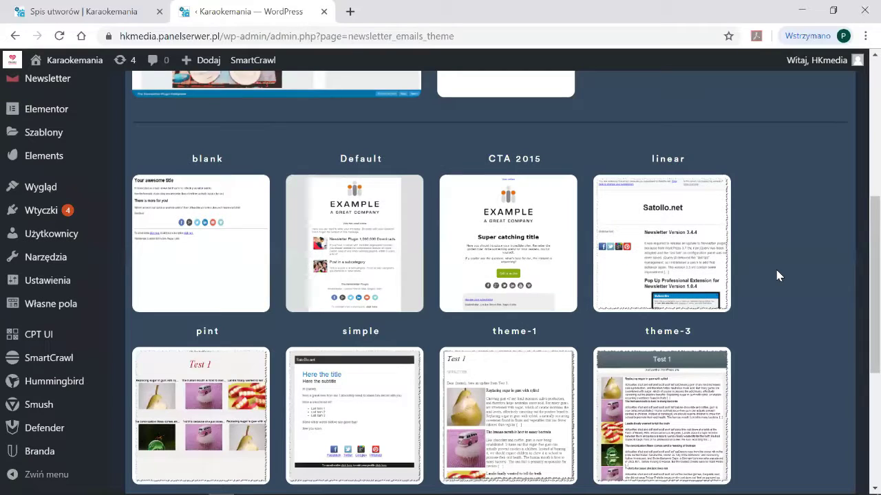
pyautogui.scroll(-2, 776, 275)
pyautogui.scroll(2, 777, 275)
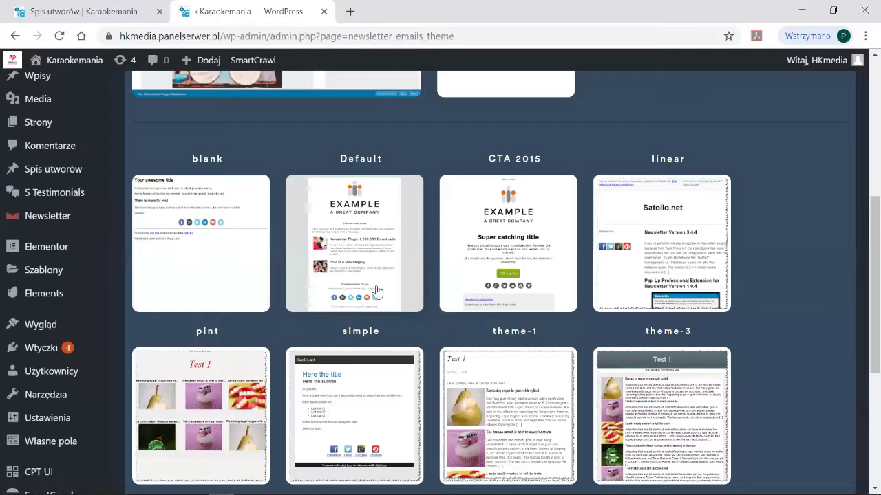
pyautogui.click(355, 226)
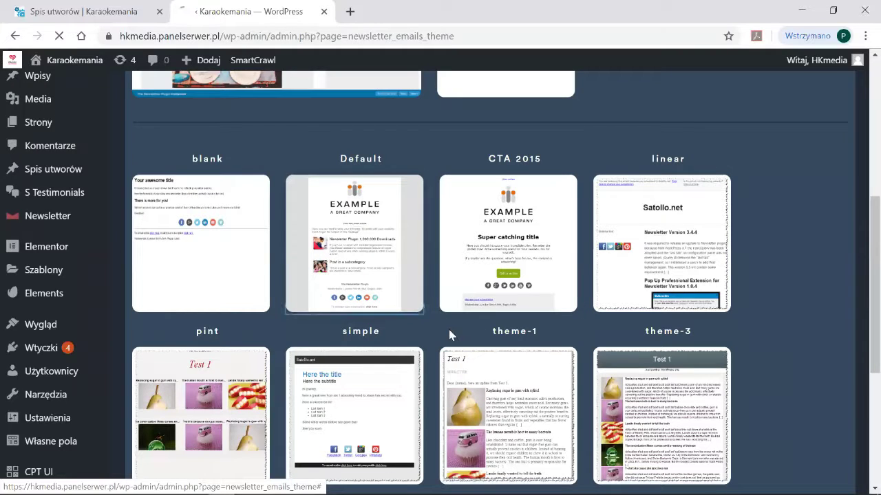
# Keep the Default theme's options as they are and proceed to editing the newsletter content
pyautogui.scroll(-6, 450, 334)
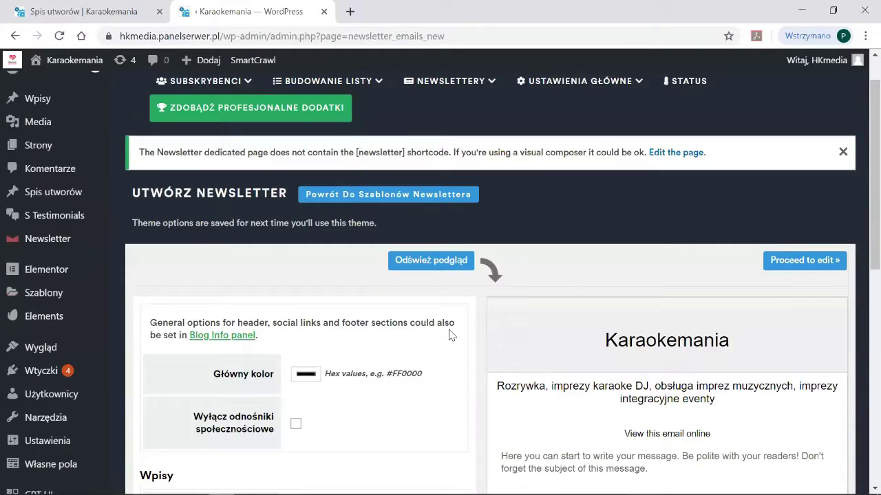
pyautogui.scroll(4, 841, 220)
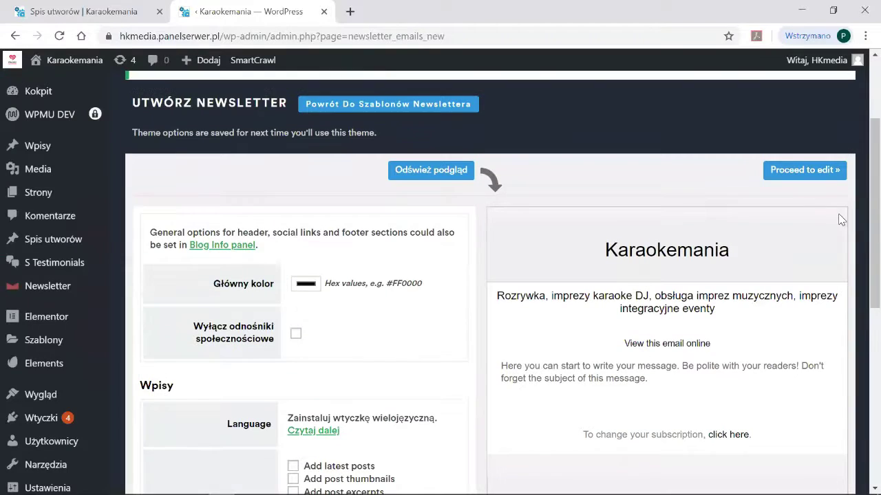
pyautogui.click(823, 176)
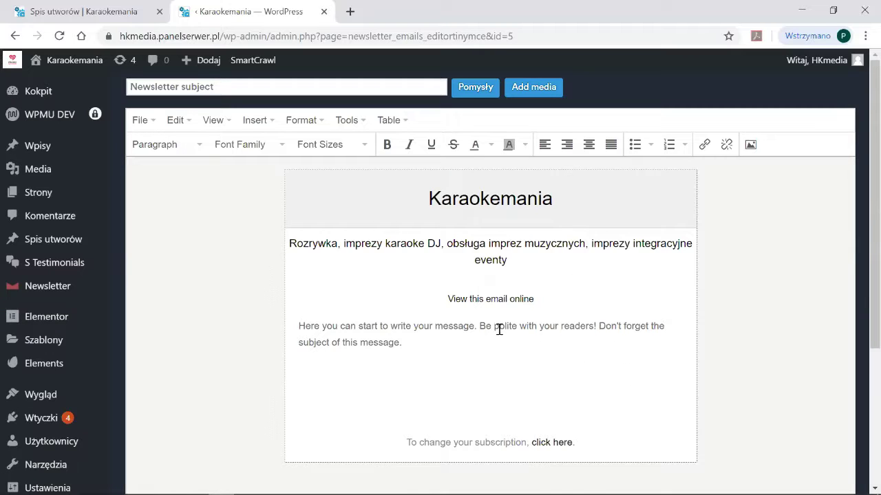
# Select the "View this email online" link text, then the Karaokemania heading together with the motto in the newsletter body
pyautogui.tripleClick(544, 300)
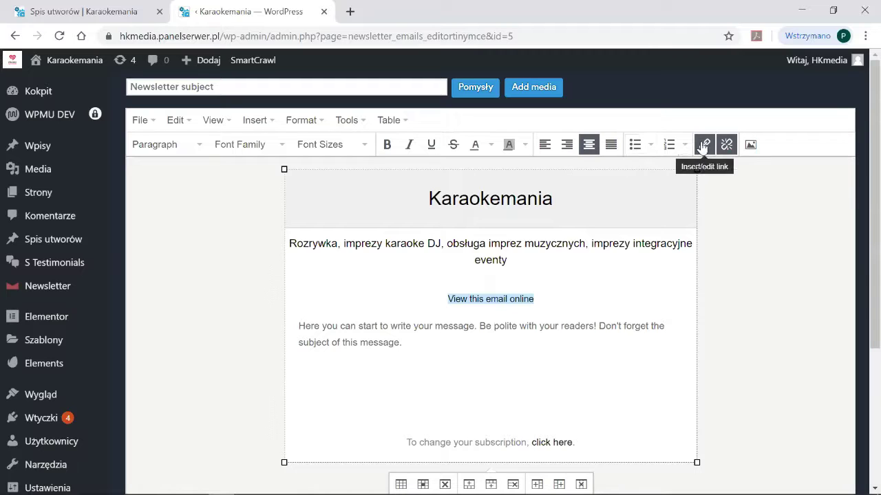
pyautogui.moveTo(527, 299); pyautogui.dragTo(544, 260)
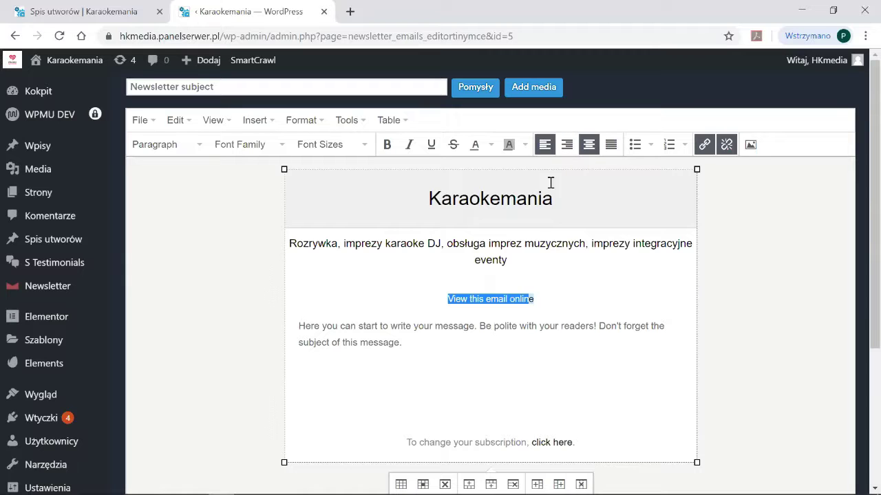
pyautogui.click(518, 262)
pyautogui.moveTo(513, 257); pyautogui.dragTo(337, 231)
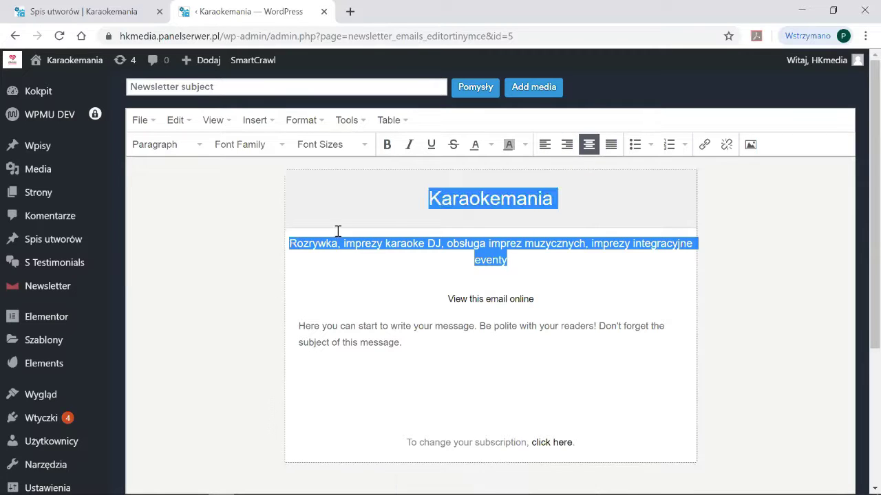
# Proceed from the newsletter content to its Opcje wysyłania and review the list, gender and status filters
pyautogui.scroll(-4, 730, 280)
pyautogui.scroll(2, 686, 303)
pyautogui.scroll(-1, 688, 310)
pyautogui.scroll(3, 727, 238)
pyautogui.scroll(-2, 771, 289)
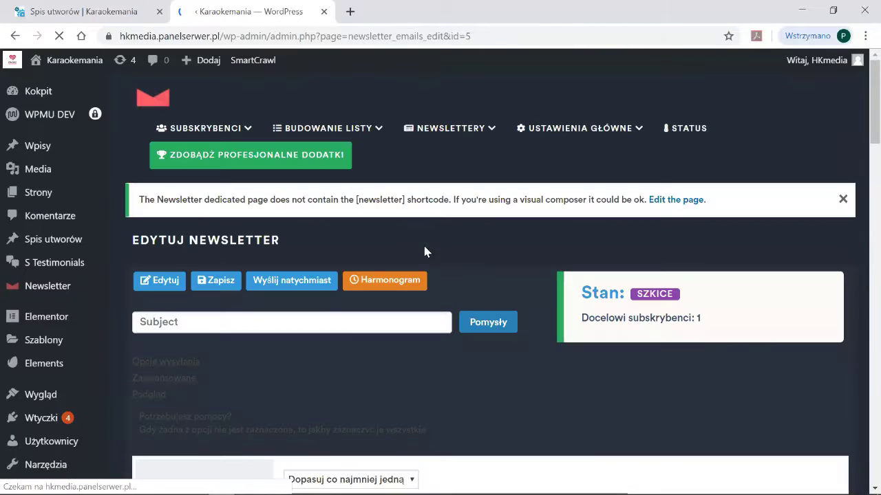
pyautogui.scroll(-1, 402, 243)
pyautogui.scroll(-1, 399, 255)
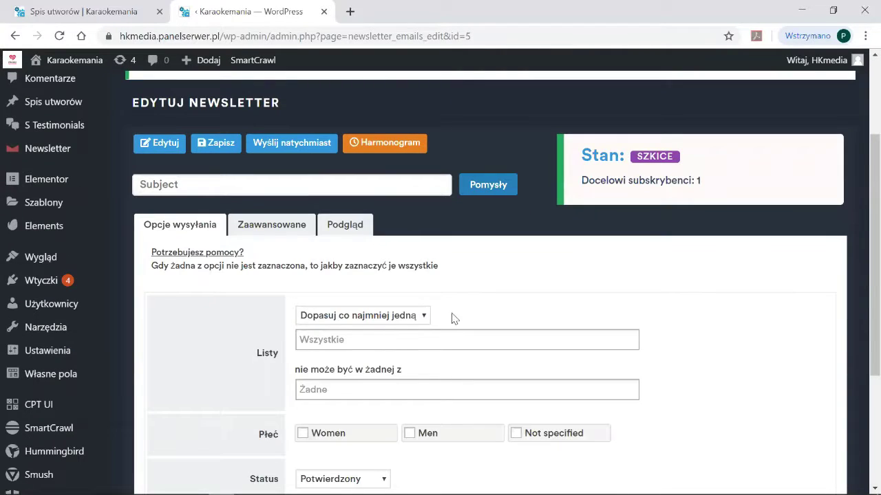
pyautogui.scroll(-1, 399, 383)
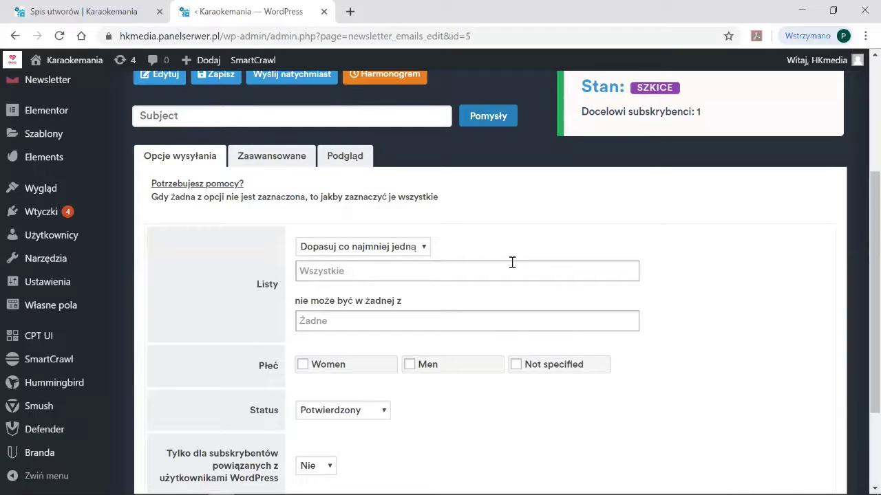
pyautogui.scroll(1, 660, 250)
pyautogui.scroll(-1, 643, 247)
pyautogui.scroll(-1, 507, 303)
pyautogui.scroll(1, 509, 308)
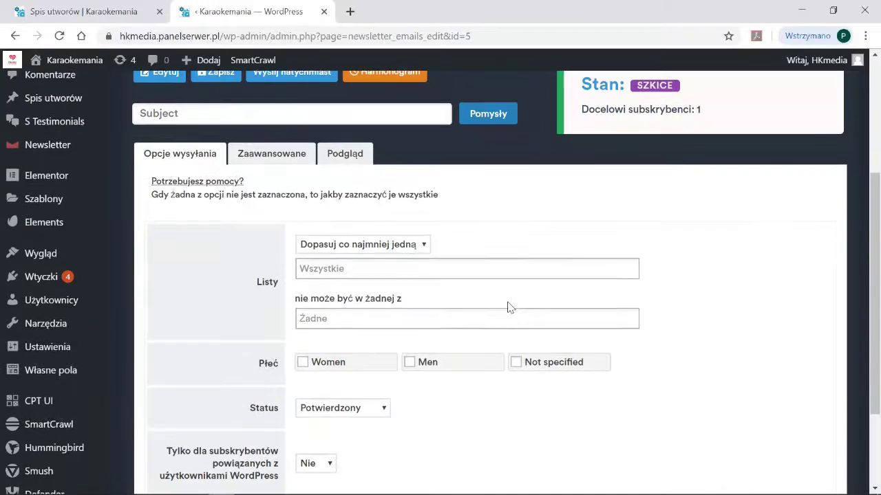
# Check the list matching options, keep Dopasuj co najmniej jedną and open the list field for choosing recipients
pyautogui.click(425, 246)
pyautogui.click(421, 260)
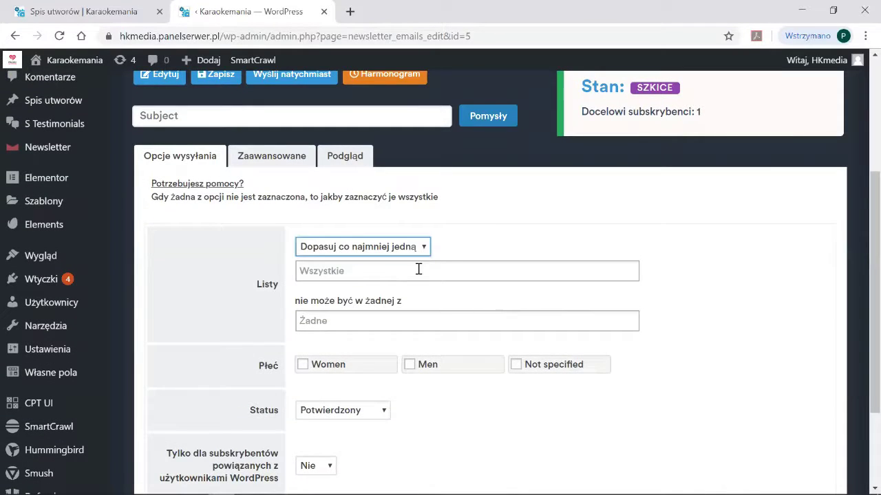
pyautogui.click(373, 273)
pyautogui.scroll(2, 535, 295)
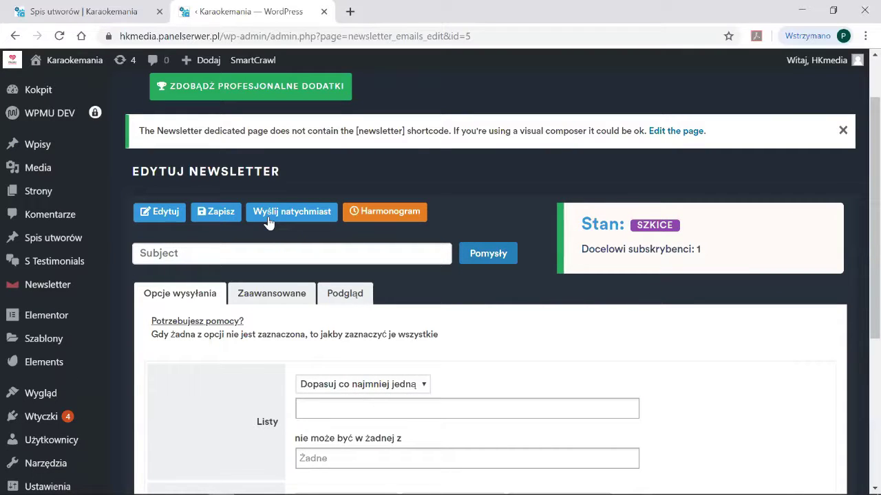
# Open the Harmonogram date and time settings for the draft newsletter and look over the rest of the sending page
pyautogui.click(390, 212)
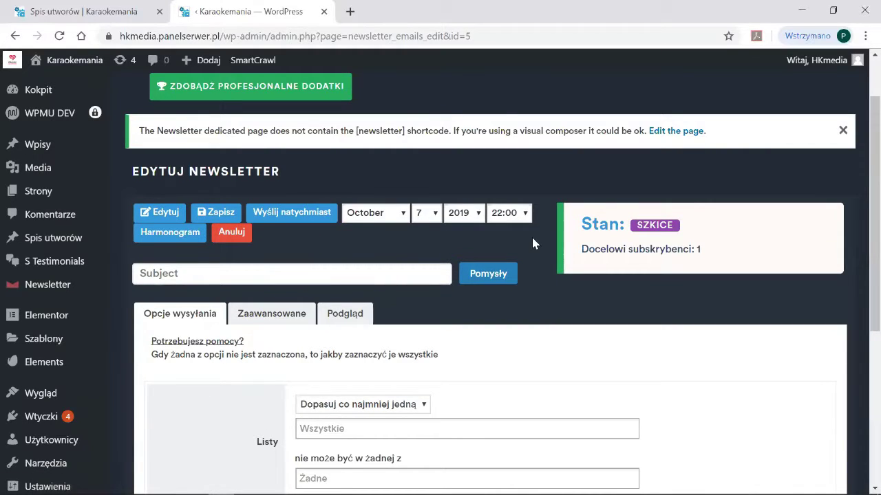
pyautogui.scroll(-4, 531, 237)
pyautogui.scroll(4, 531, 237)
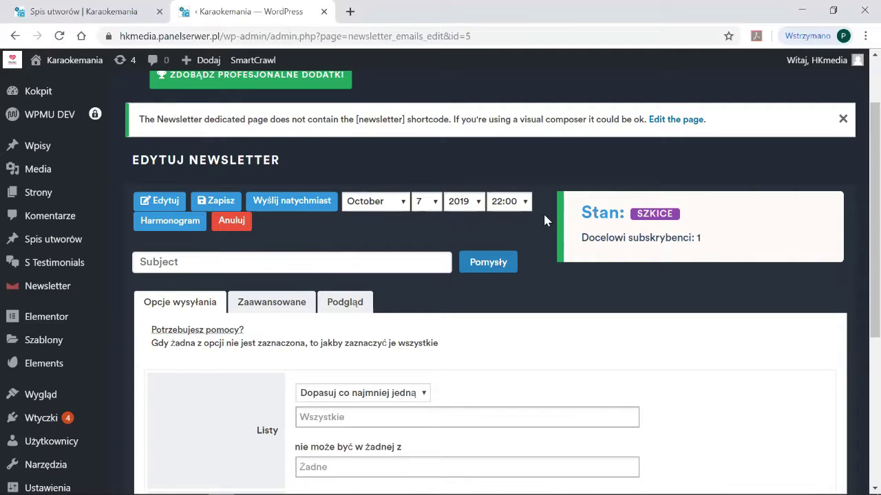
pyautogui.scroll(2, 356, 276)
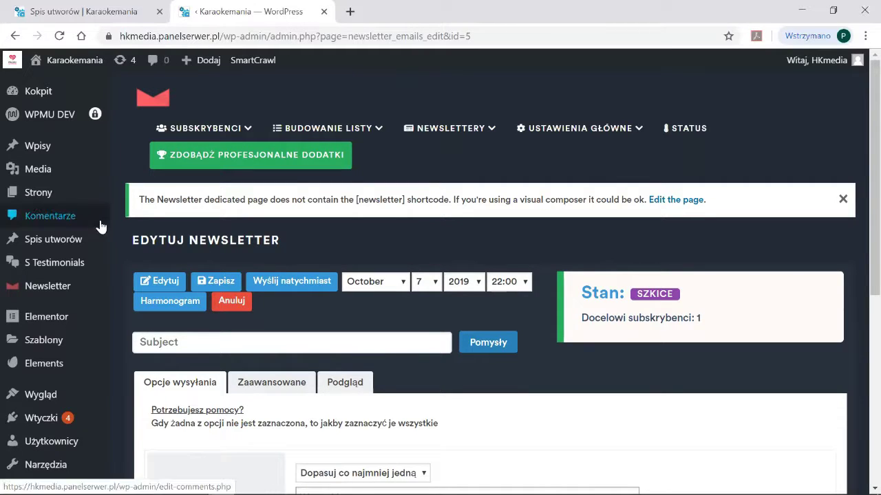
# Switch to the live Karaokemania site, open its Home page and view the Nasi klienci testimonials section
pyautogui.click(128, 15)
pyautogui.scroll(8, 320, 241)
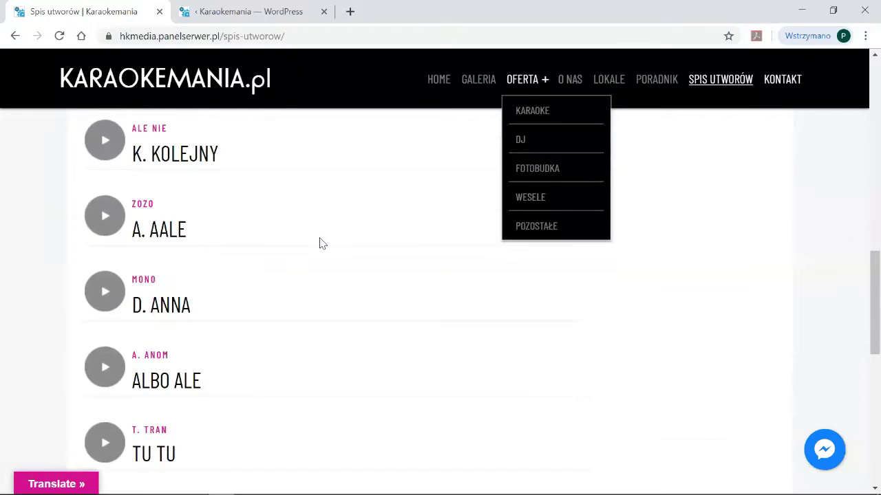
pyautogui.scroll(1, 448, 92)
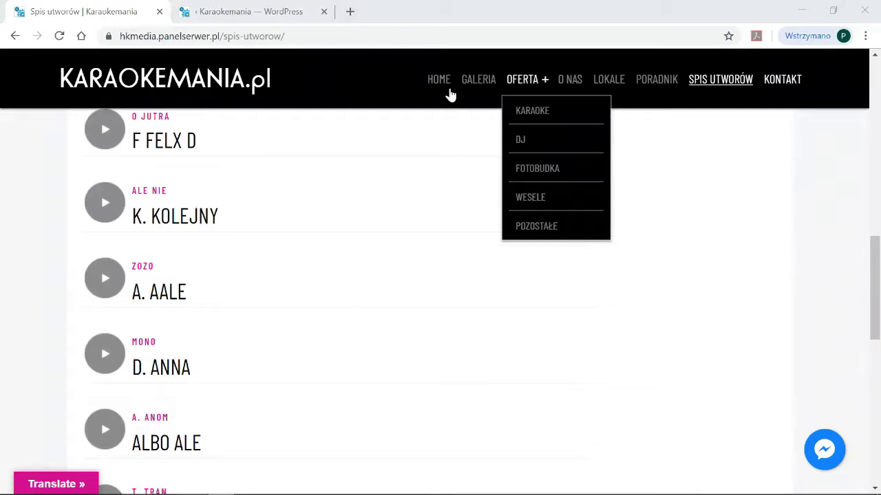
pyautogui.click(444, 96)
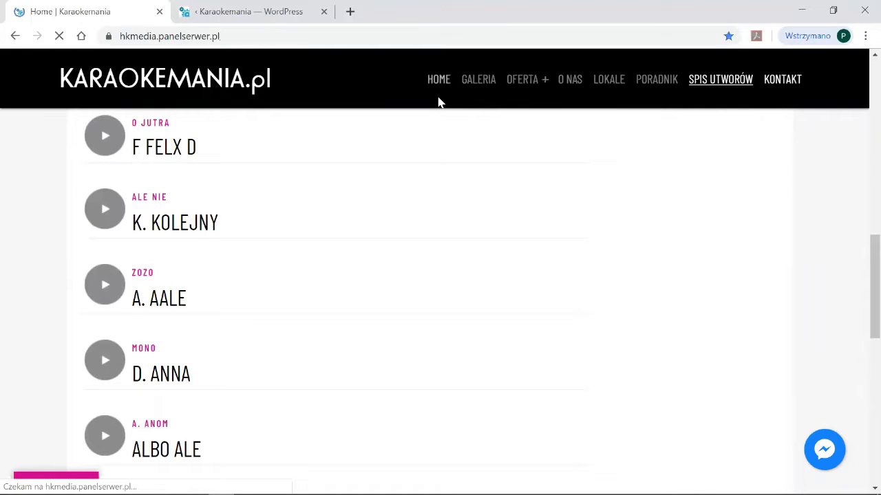
pyautogui.scroll(-15, 433, 237)
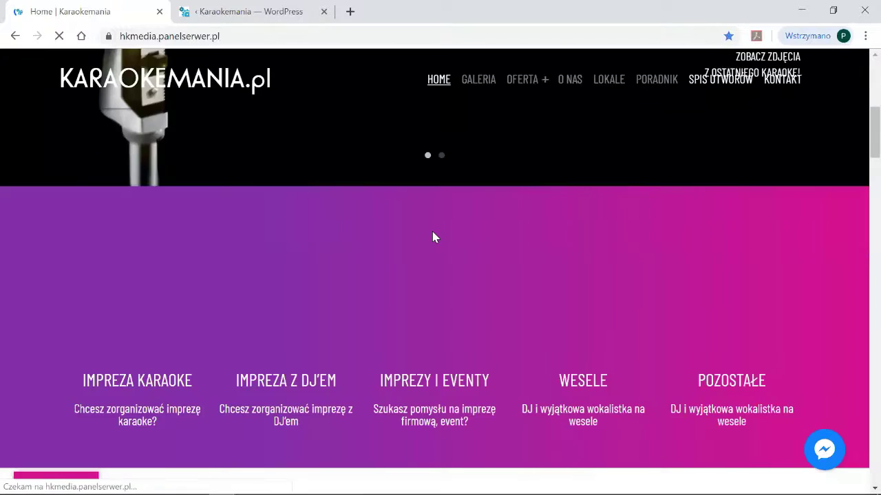
pyautogui.scroll(-10, 432, 237)
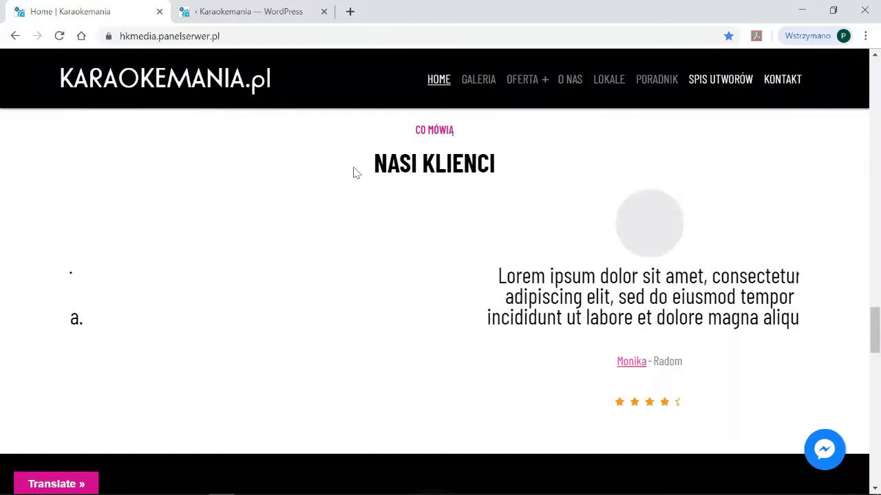
# Return to the WordPress admin and open a new testimonial form in S Testimonials
pyautogui.hotkey('ctrl', 'Tab')
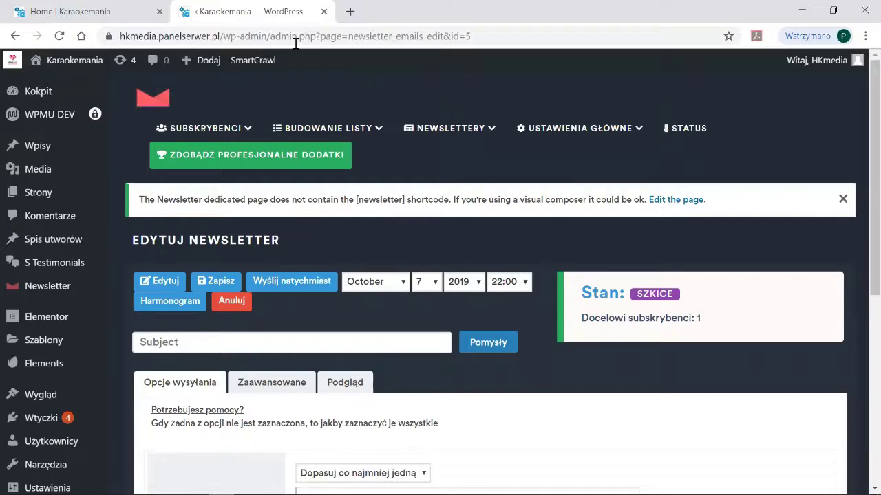
pyautogui.moveTo(70, 271)
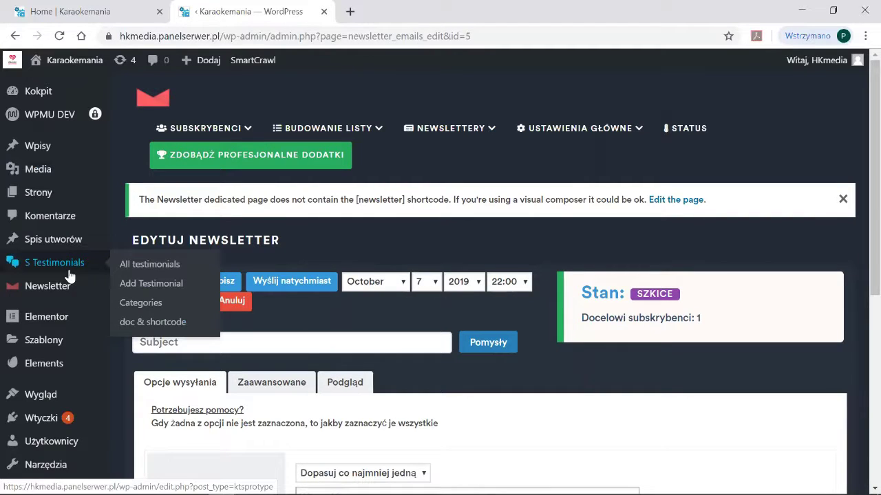
pyautogui.click(149, 289)
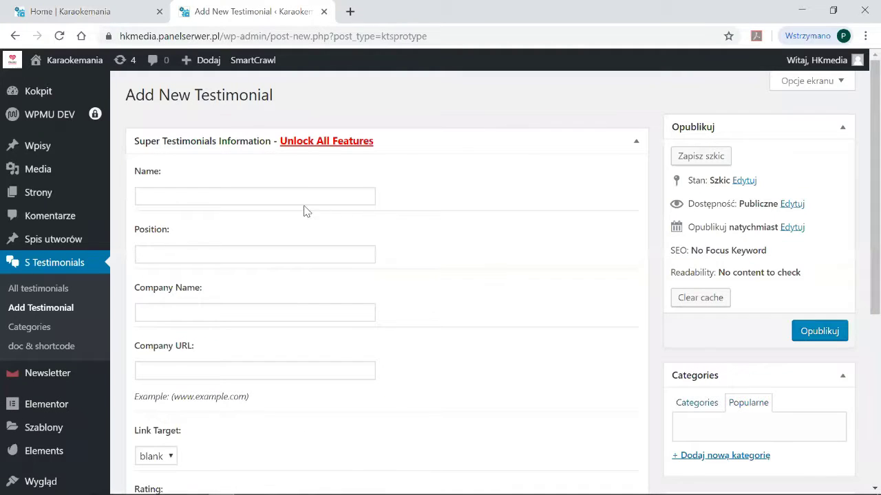
# Fill in the client's first name in the new testimonial and set its position to 1
pyautogui.click(225, 200)
pyautogui.click(218, 227)
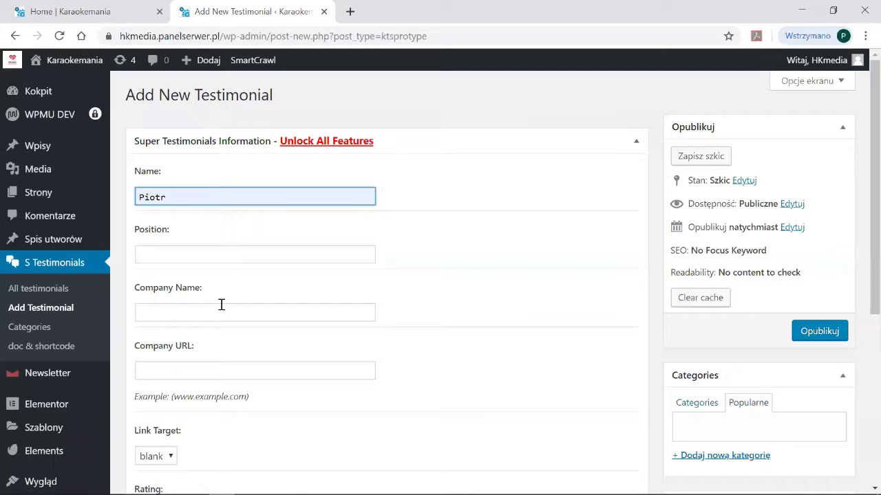
pyautogui.click(212, 254)
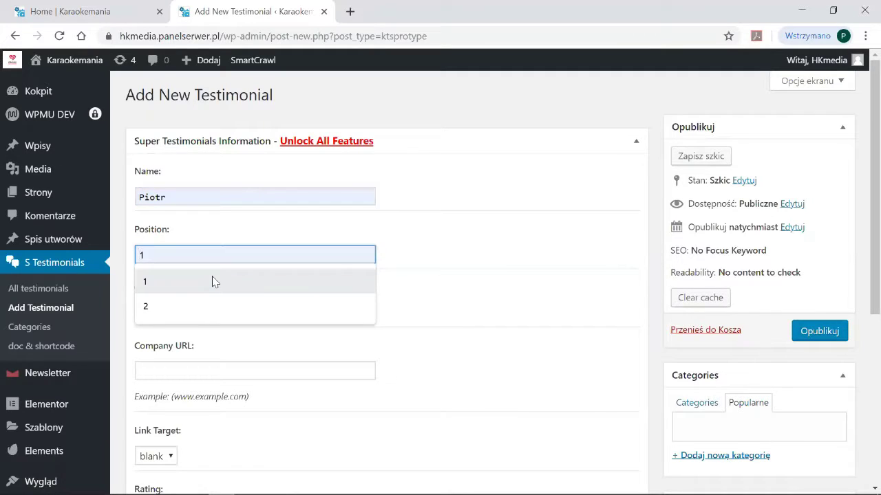
pyautogui.click(212, 279)
# Check the live Nasi klienci section for reference, and give the new testimonial the text Tresc and a 4.5 Star rating
pyautogui.click(103, 11)
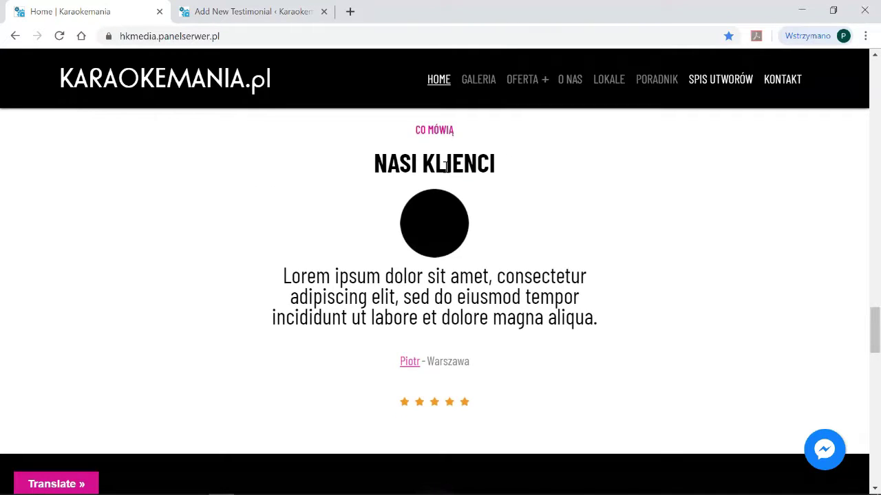
pyautogui.hotkey('ctrl', 'Tab')
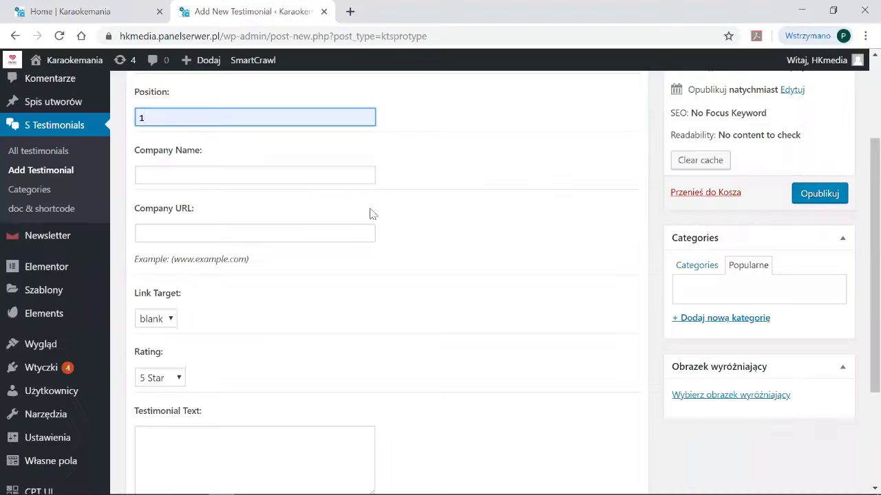
pyautogui.scroll(-1, 369, 215)
pyautogui.click(269, 386)
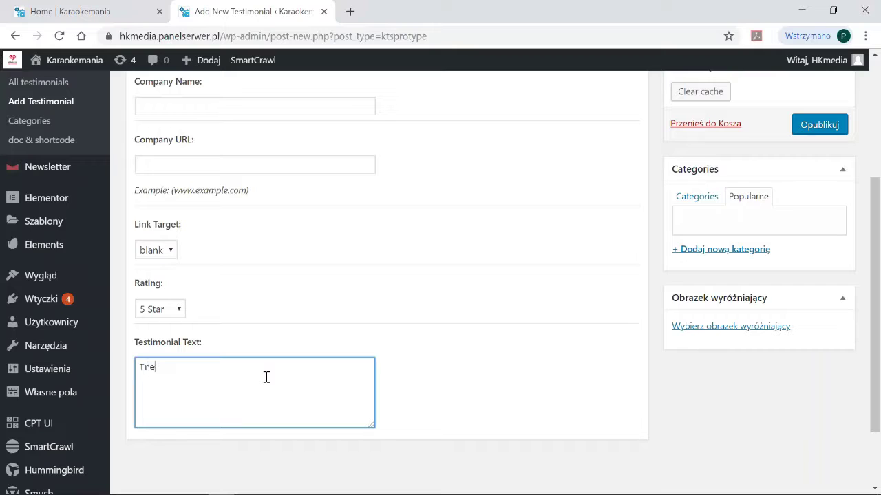
pyautogui.click(178, 310)
pyautogui.click(155, 339)
pyautogui.scroll(1, 806, 172)
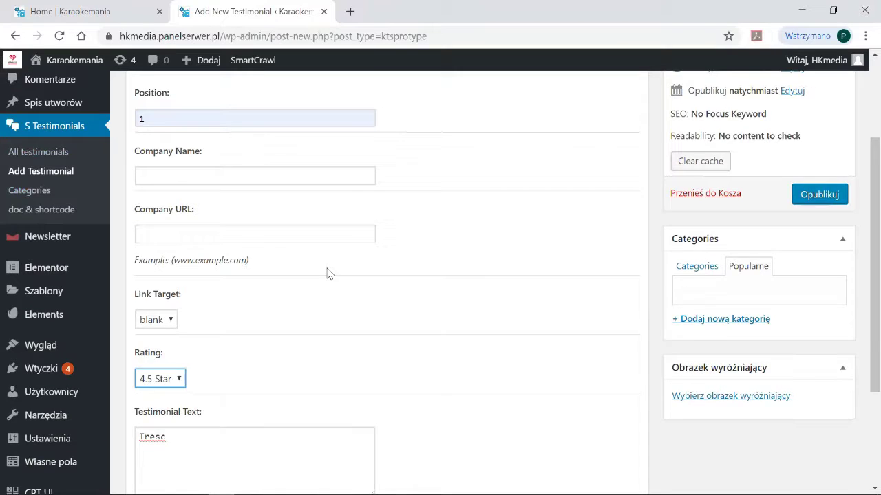
pyautogui.scroll(2, 327, 273)
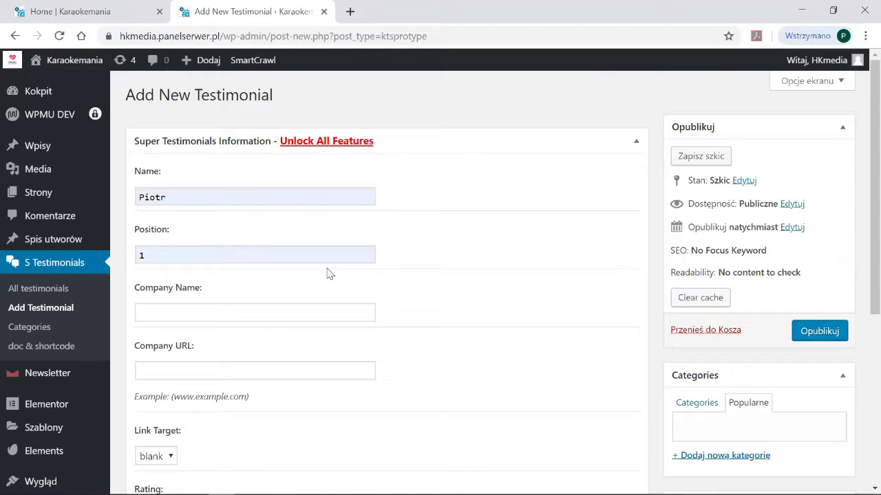